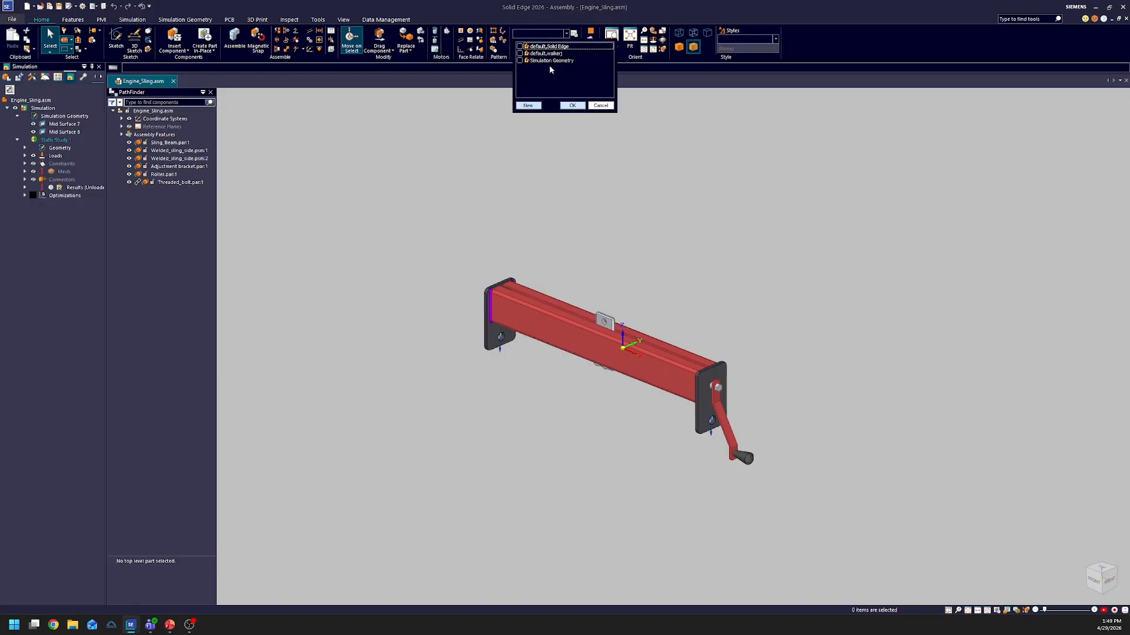
- Apply the Simulation Geometry display configuration and expand the Optimization 1 results down to the list of iterations
{"action": "left_click", "coordinate": [552, 61]}
{"action": "left_click", "coordinate": [570, 106]}
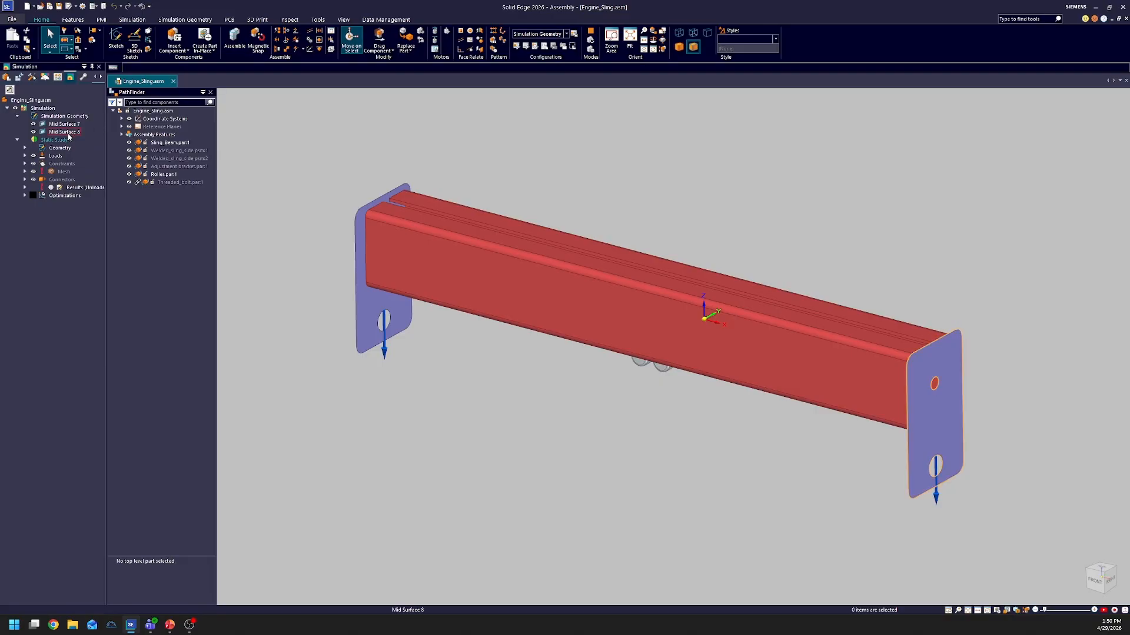
{"action": "left_click", "coordinate": [24, 196]}
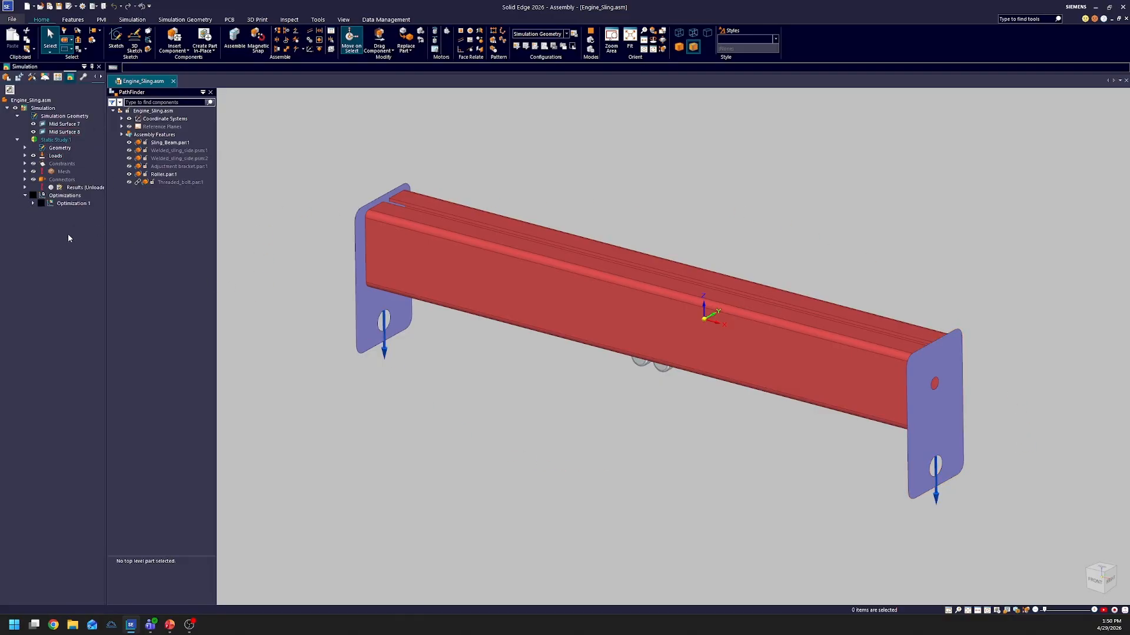
{"action": "left_click", "coordinate": [41, 211]}
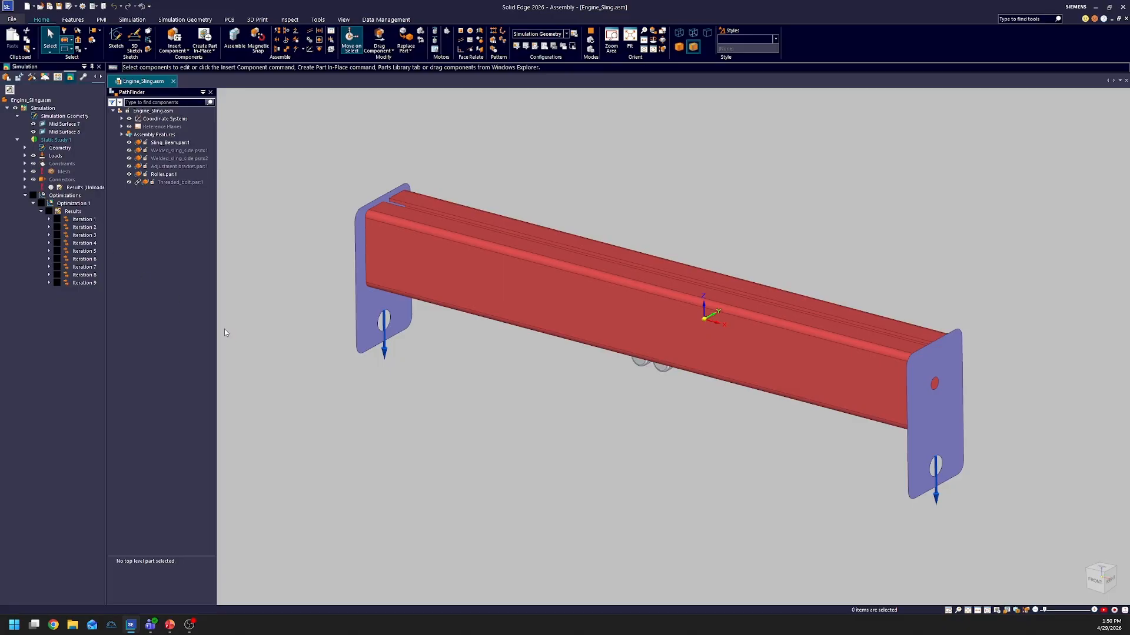
- Open the definition of Force 1 in the static study to review its value and target edges, and close it unchanged
{"action": "left_click", "coordinate": [51, 157]}
{"action": "key", "text": "Escape"}
{"action": "left_click", "coordinate": [25, 156]}
{"action": "left_click", "coordinate": [71, 163]}
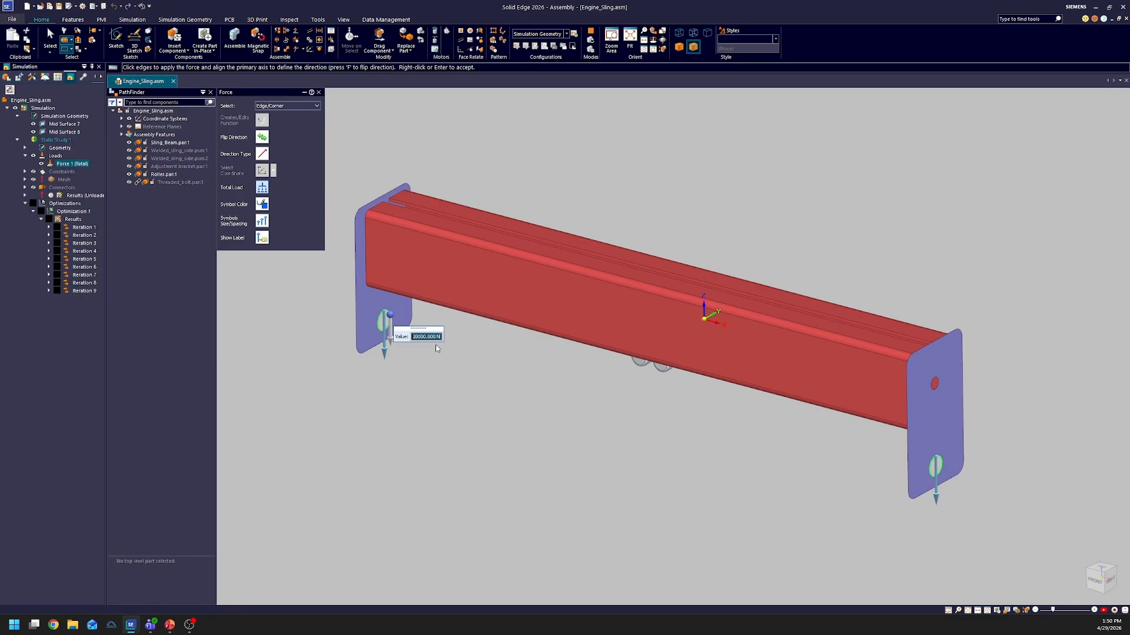
{"action": "right_click", "coordinate": [546, 498]}
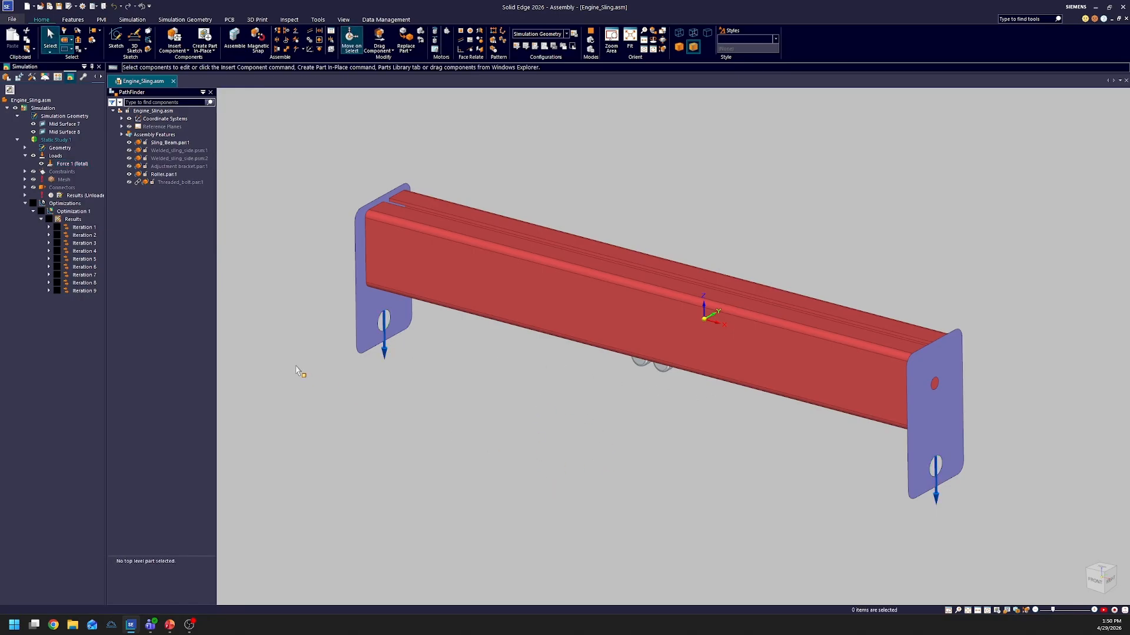
- Show the study's constraints, examine the fixed constraint on the rollers beneath the beam, and hide the constraints again
{"action": "left_click", "coordinate": [25, 172]}
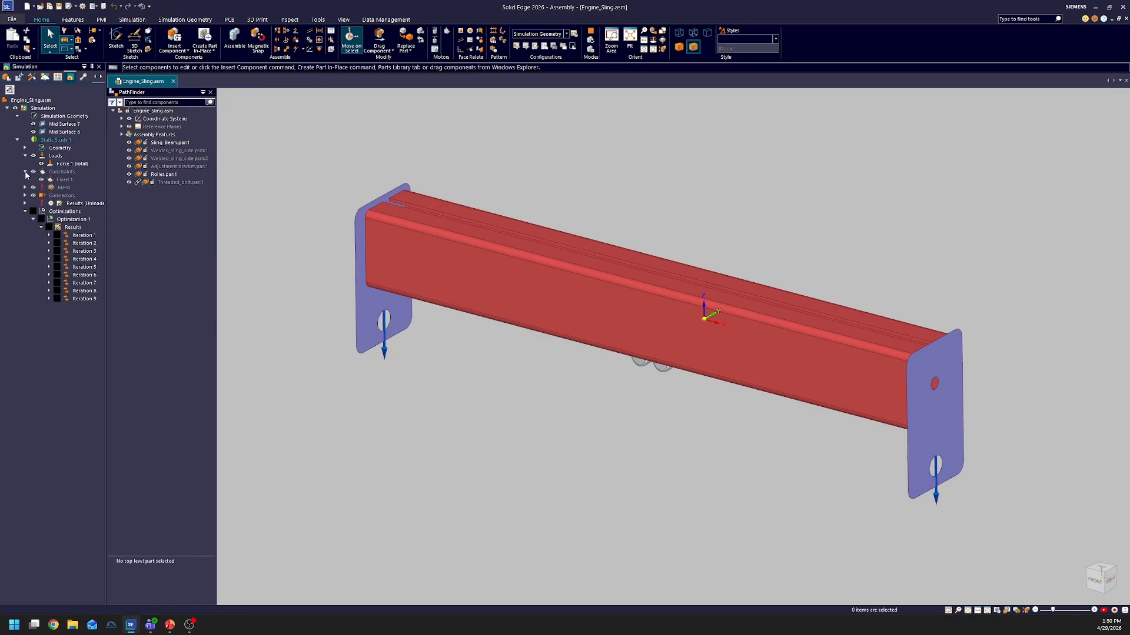
{"action": "middle_click_drag", "start_coordinate": [489, 340], "coordinate": [618, 347]}
{"action": "scroll", "coordinate": [617, 338], "scroll_direction": "up", "scroll_amount": 4}
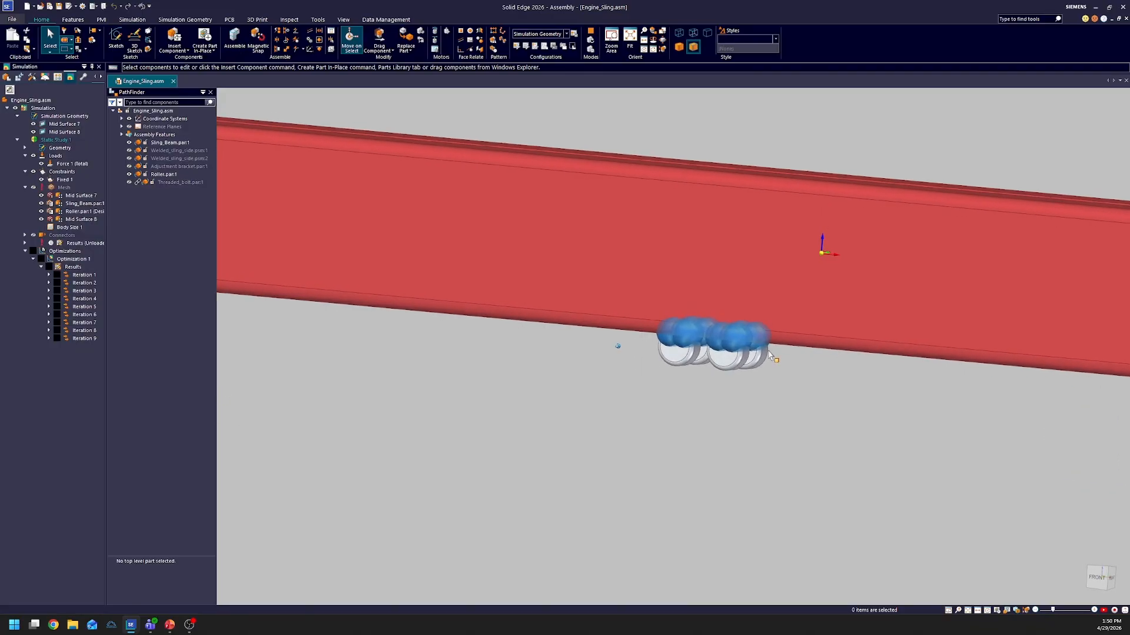
{"action": "middle_click_drag", "start_coordinate": [763, 352], "coordinate": [738, 348]}
{"action": "key", "text": "ctrl+i"}
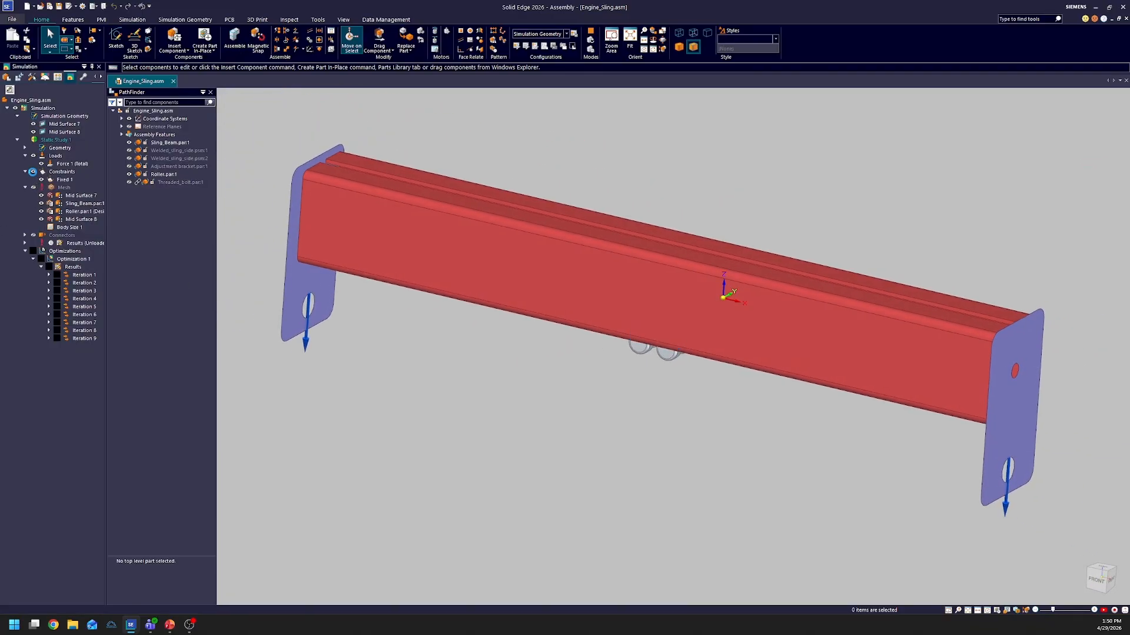
{"action": "left_click", "coordinate": [34, 172]}
{"action": "left_click", "coordinate": [24, 187]}
{"action": "key", "text": "ctrl+j"}
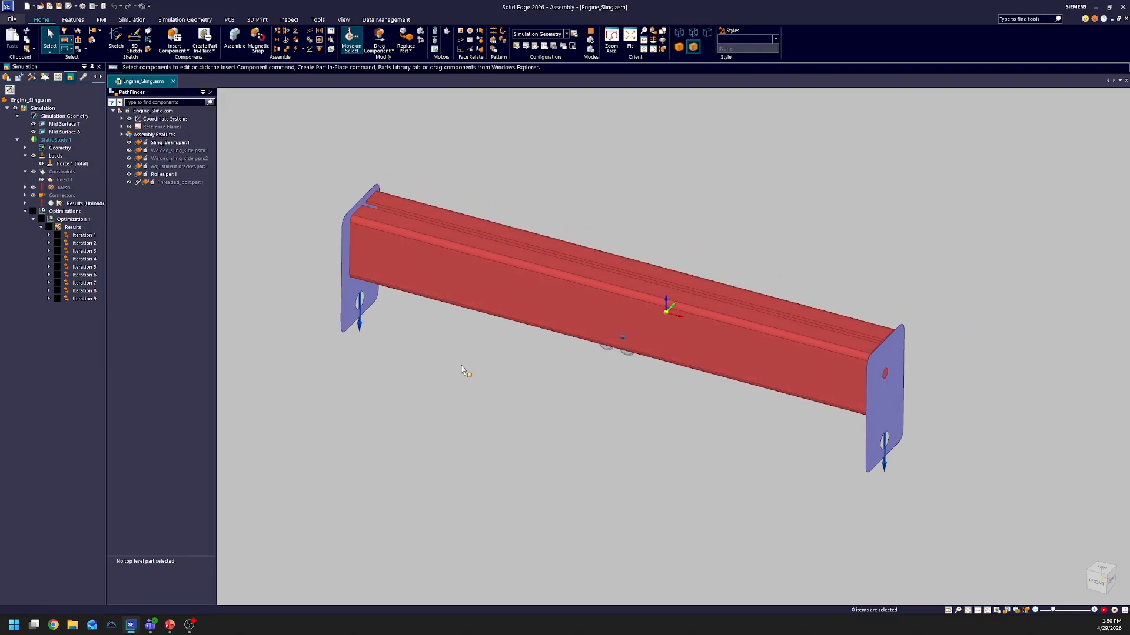
- Expand the plots of Iteration 1 and display its Total Translation displacement plot
{"action": "left_click", "coordinate": [50, 235]}
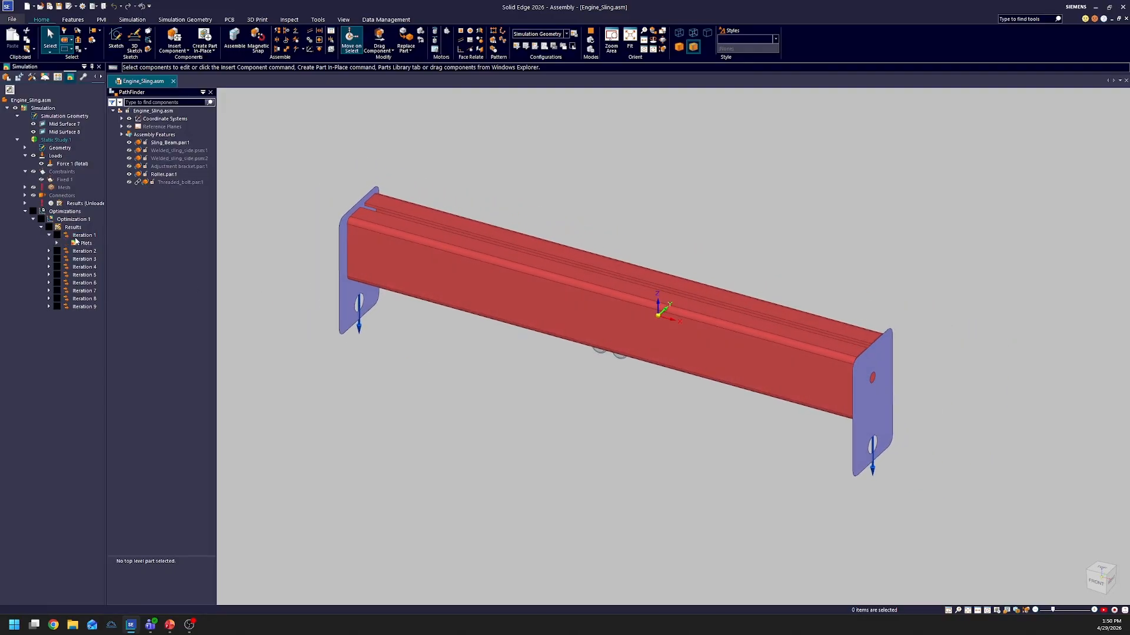
{"action": "left_click", "coordinate": [57, 243]}
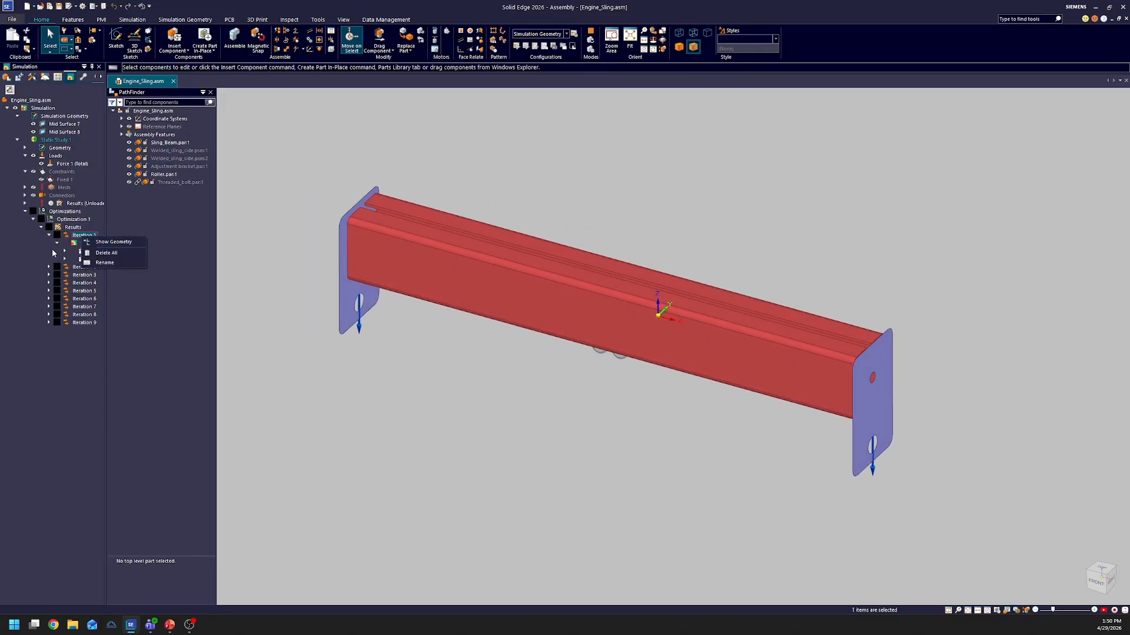
{"action": "left_click", "coordinate": [65, 251]}
{"action": "left_click", "coordinate": [91, 259]}
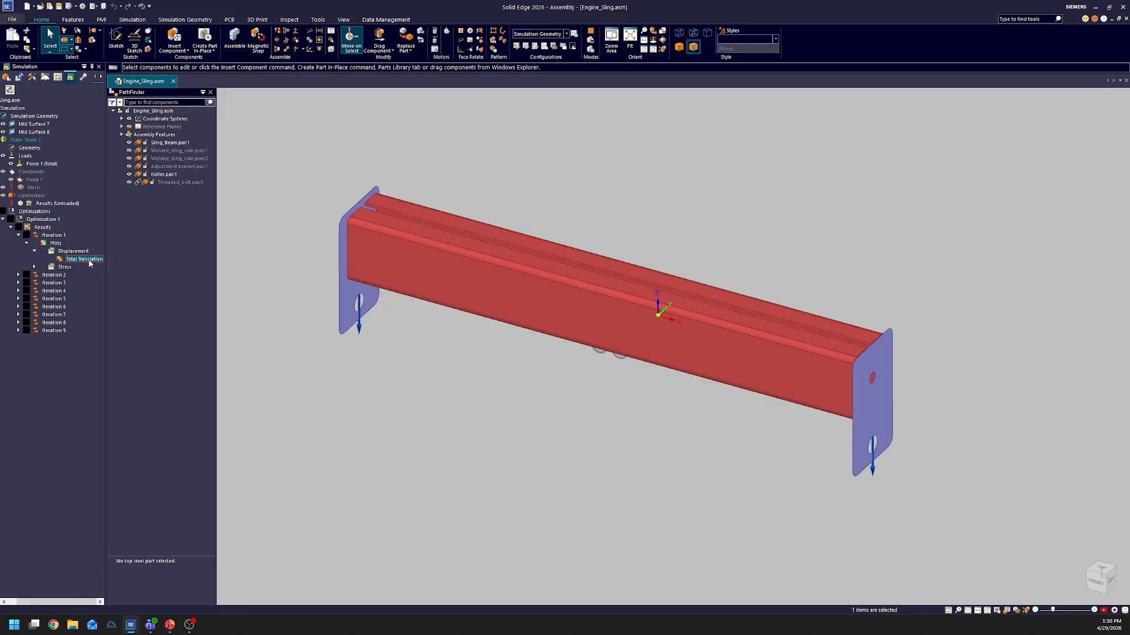
{"action": "right_click", "coordinate": [90, 264]}
{"action": "left_click", "coordinate": [109, 267]}
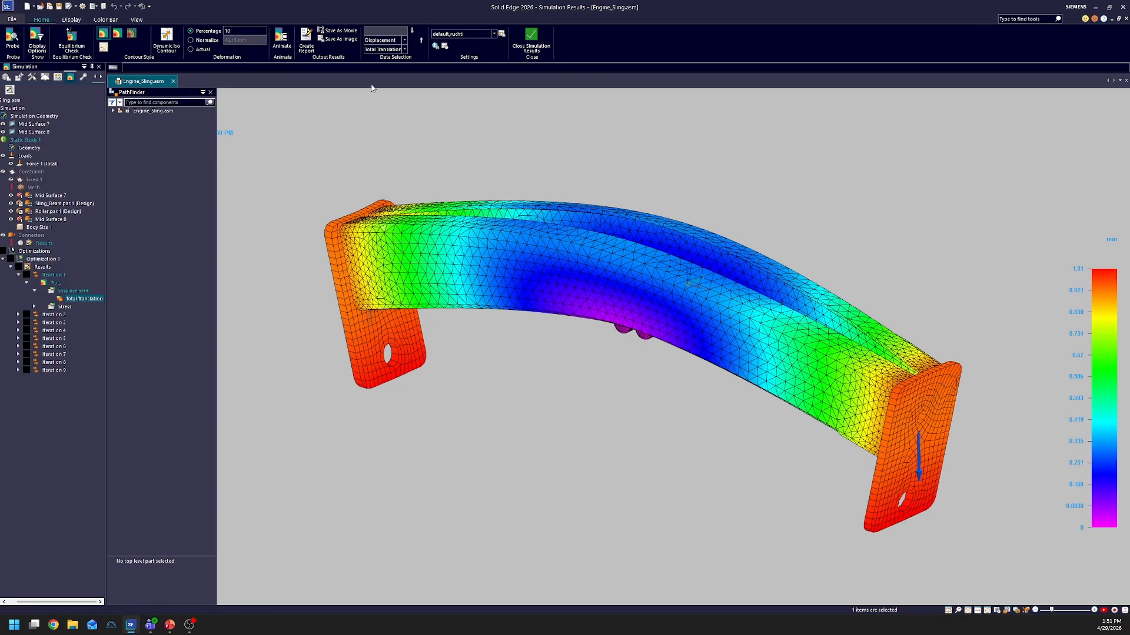
- Switch the Iteration 1 result plot to Von Mises stress for review and close the simulation results
{"action": "left_click", "coordinate": [382, 40]}
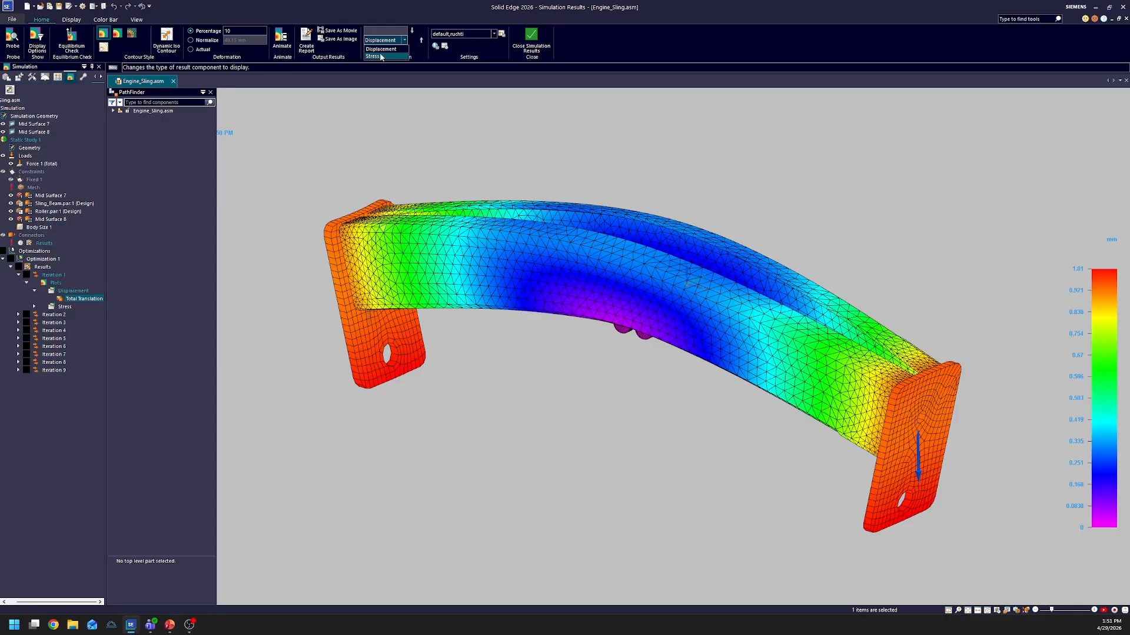
{"action": "left_click", "coordinate": [382, 53]}
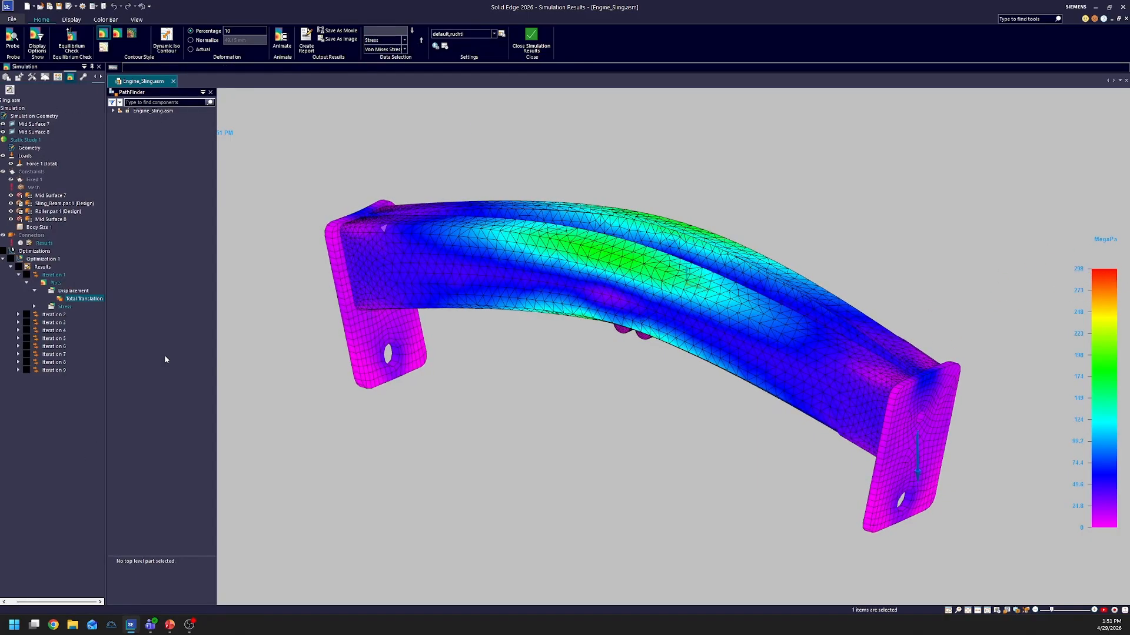
{"action": "left_click", "coordinate": [531, 40]}
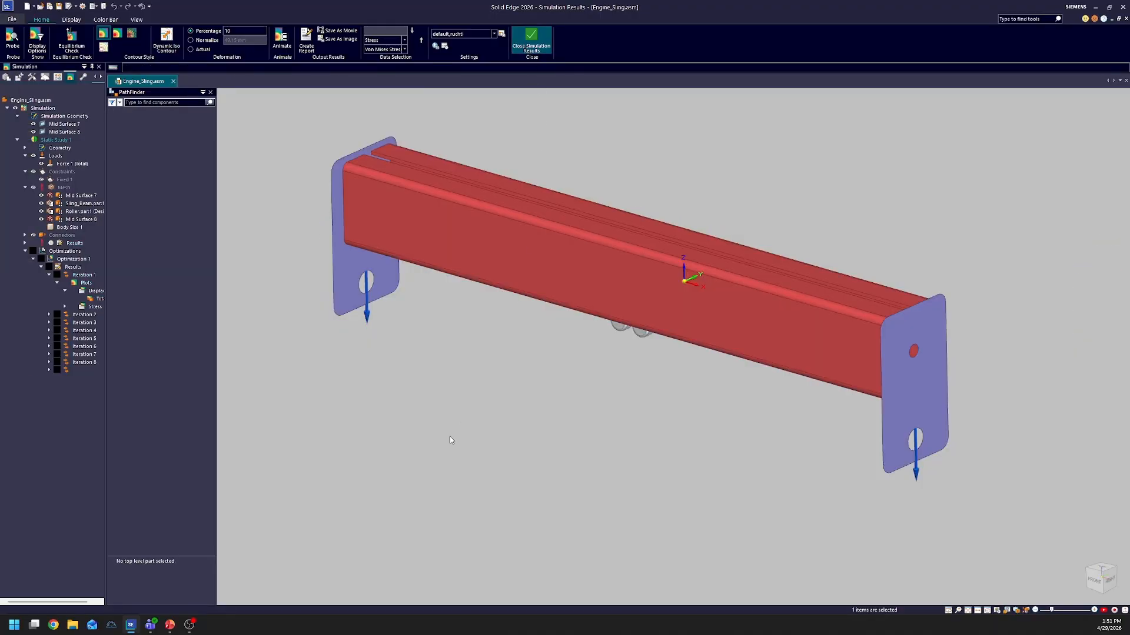
- Open the Optimization 1 definition and review its Total Translation design objective and Von Mises Stress design limit
{"action": "left_click", "coordinate": [66, 260]}
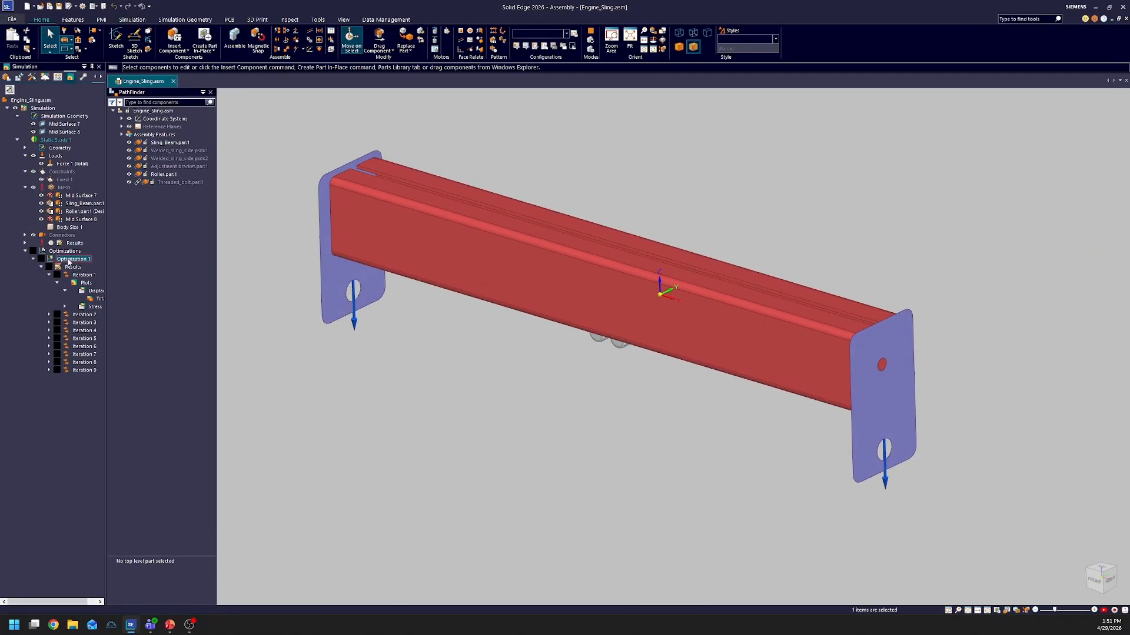
{"action": "double_click", "coordinate": [73, 259]}
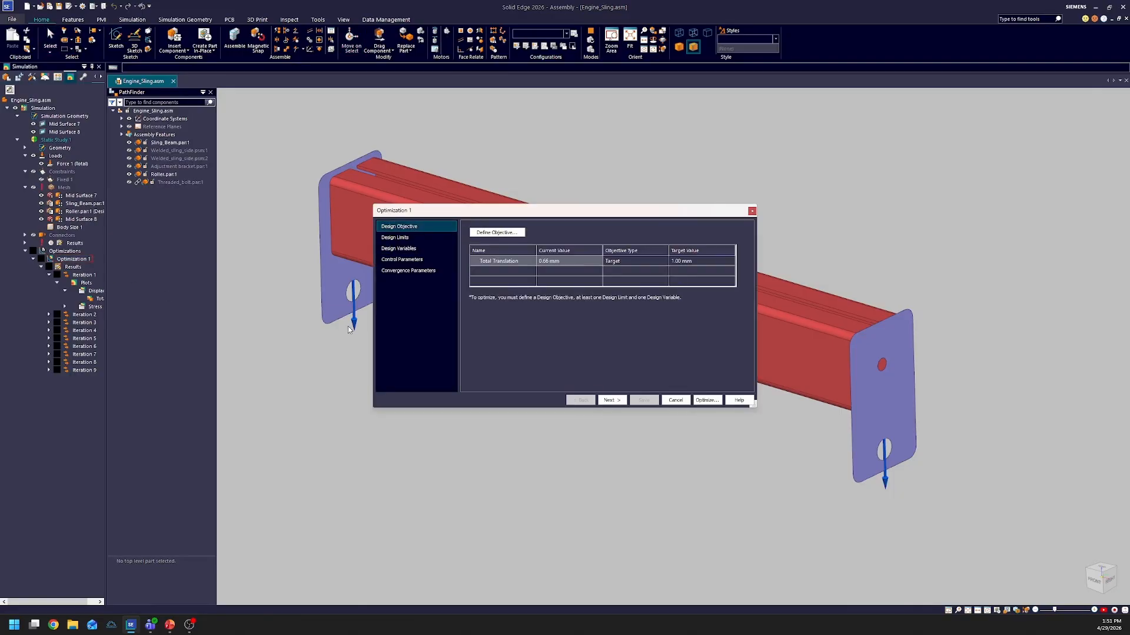
{"action": "left_click_drag", "start_coordinate": [419, 212], "coordinate": [305, 126]}
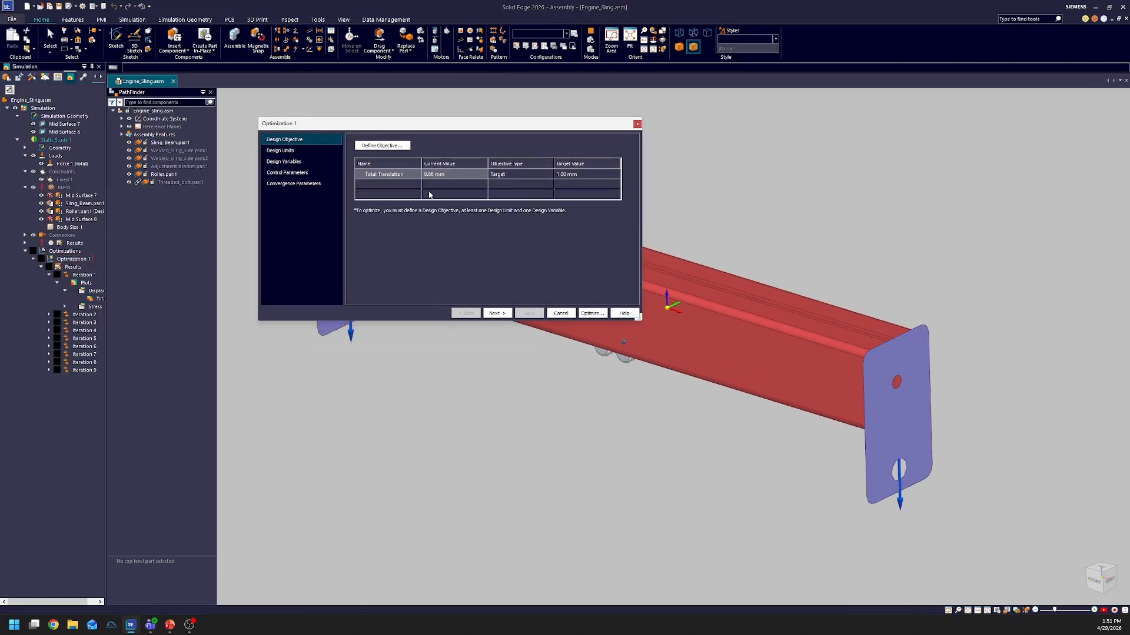
{"action": "left_click", "coordinate": [514, 178]}
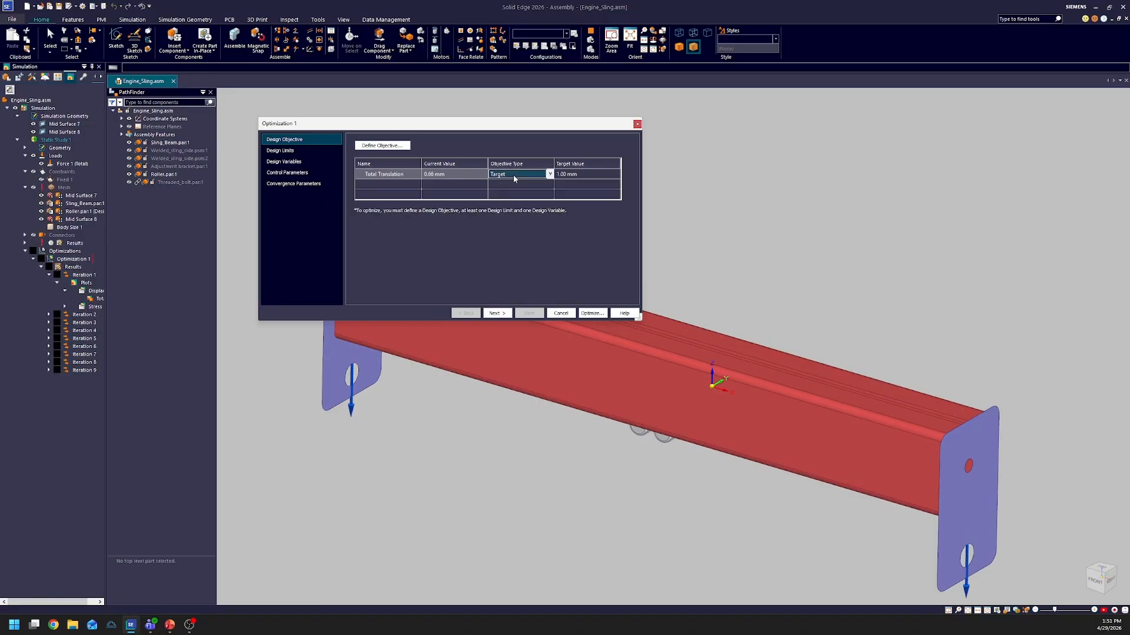
{"action": "left_click", "coordinate": [580, 177]}
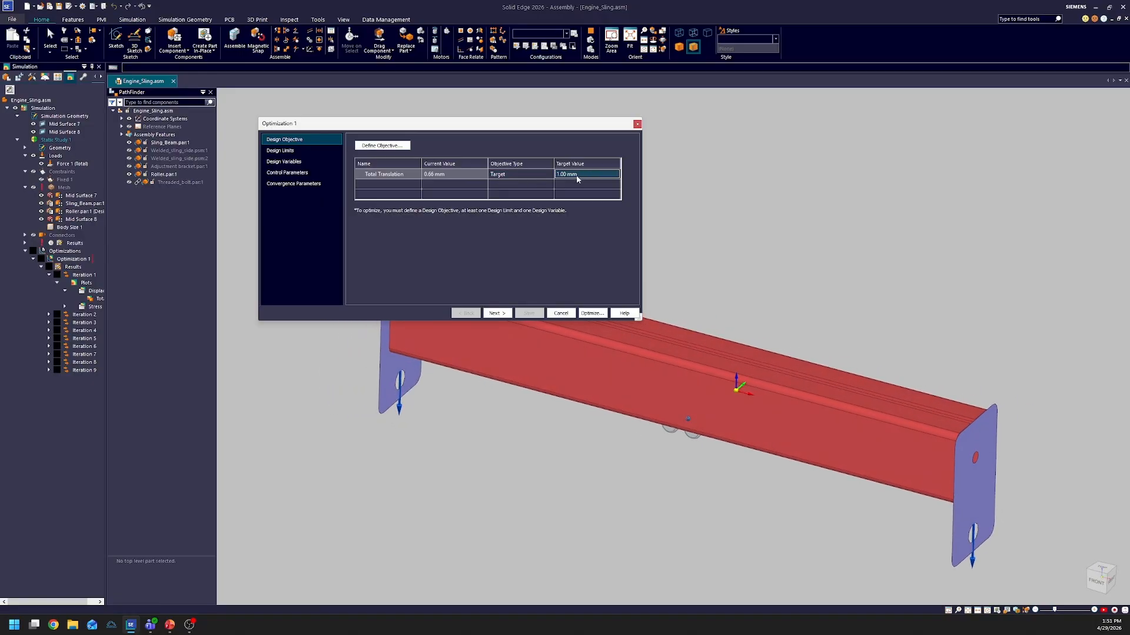
{"action": "left_click", "coordinate": [460, 175]}
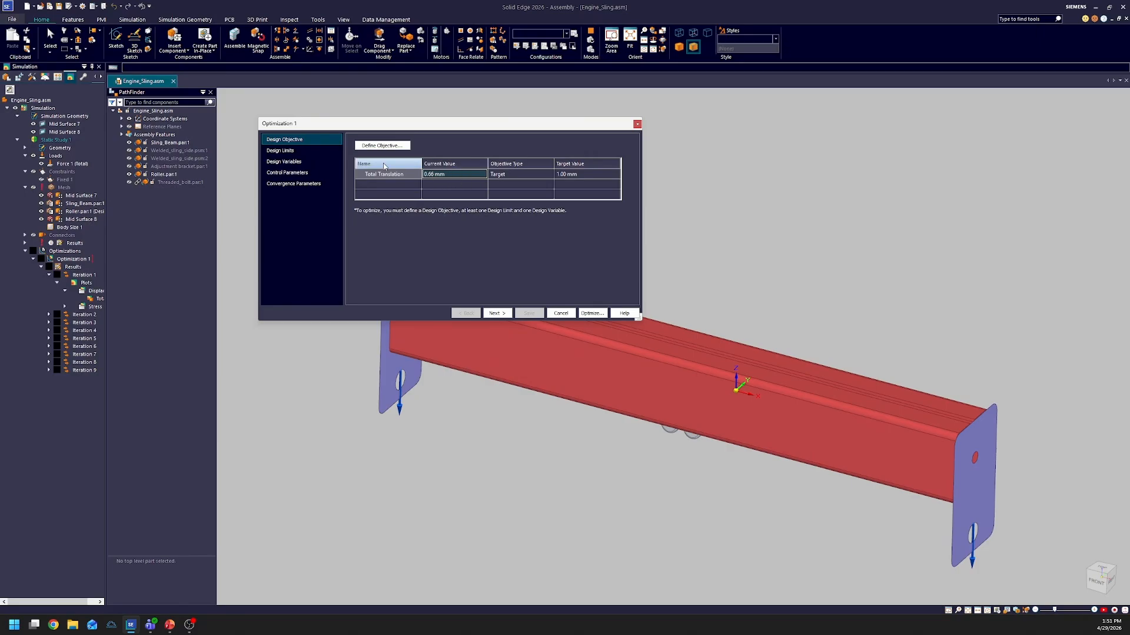
{"action": "left_click", "coordinate": [582, 178]}
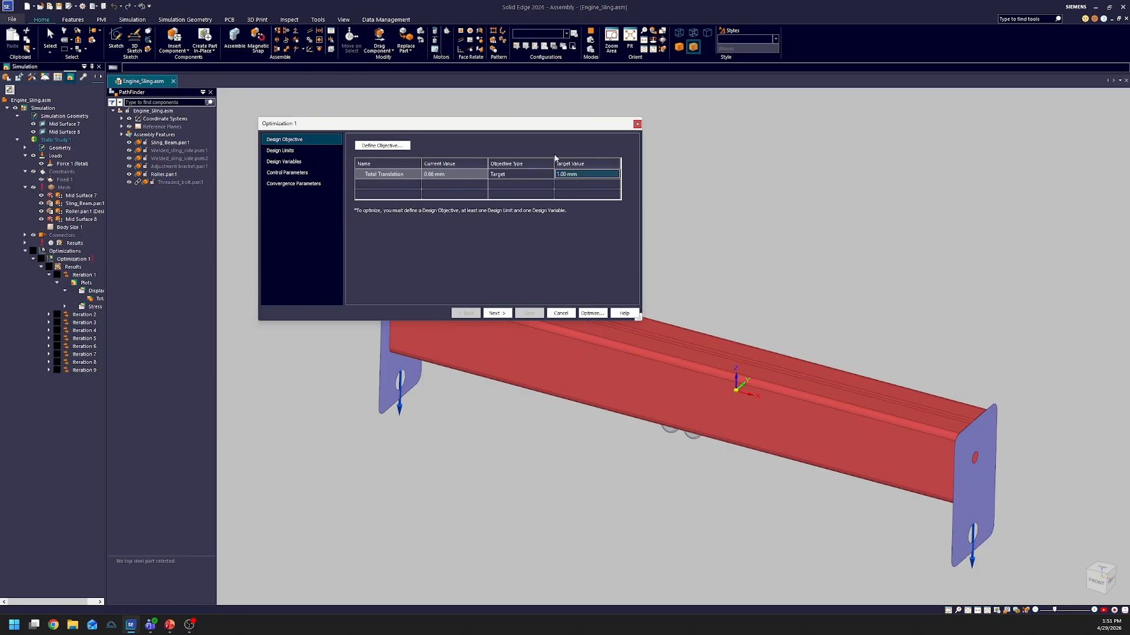
{"action": "left_click", "coordinate": [301, 152]}
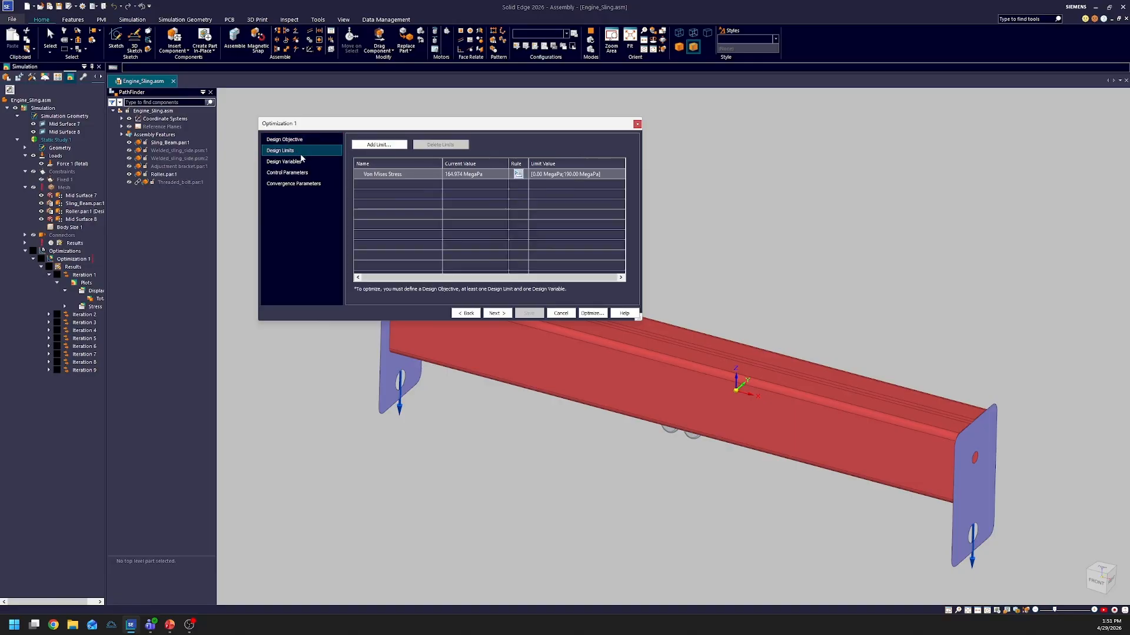
{"action": "left_click", "coordinate": [382, 175]}
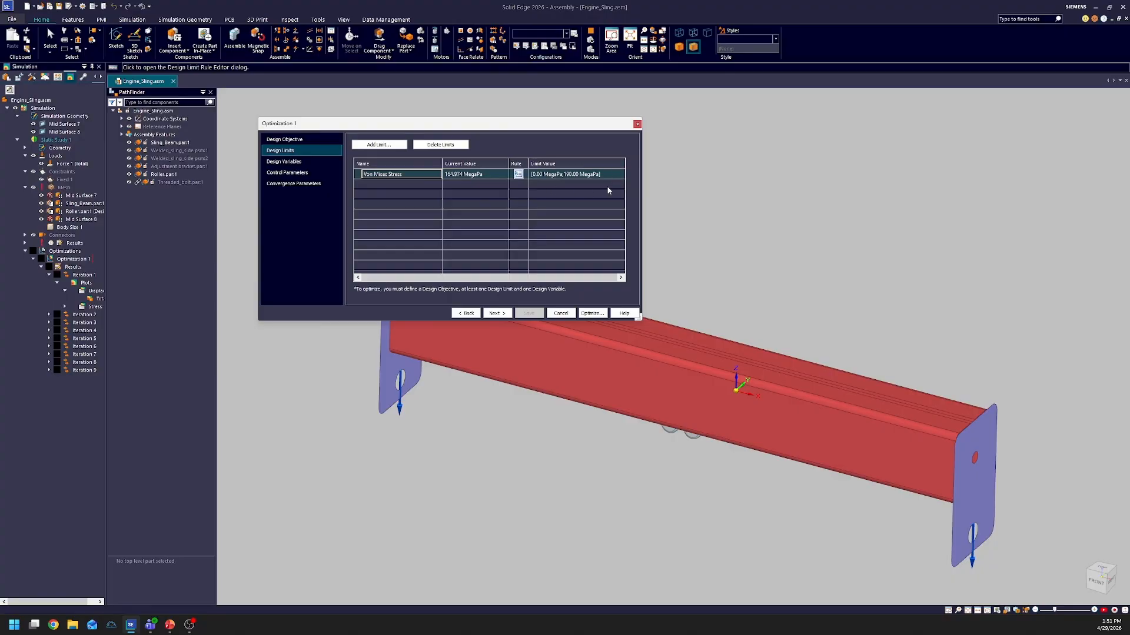
- Review the current values and ranges of the two linear dimensions used as design variables in Optimization 1
{"action": "left_click", "coordinate": [300, 162]}
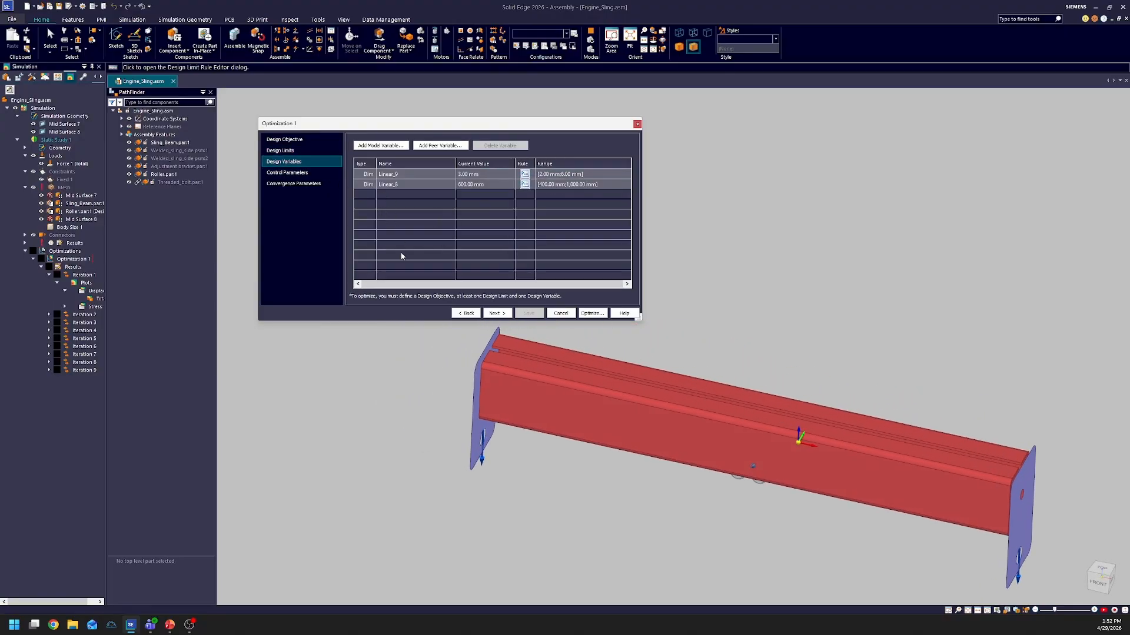
{"action": "left_click", "coordinate": [387, 176]}
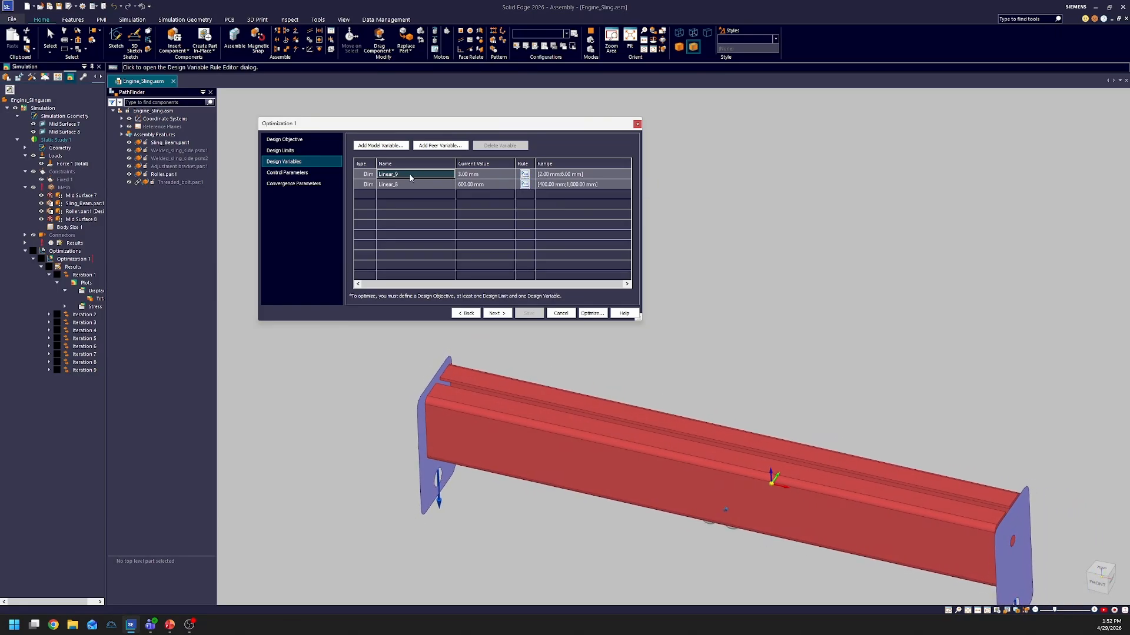
{"action": "left_click", "coordinate": [405, 184]}
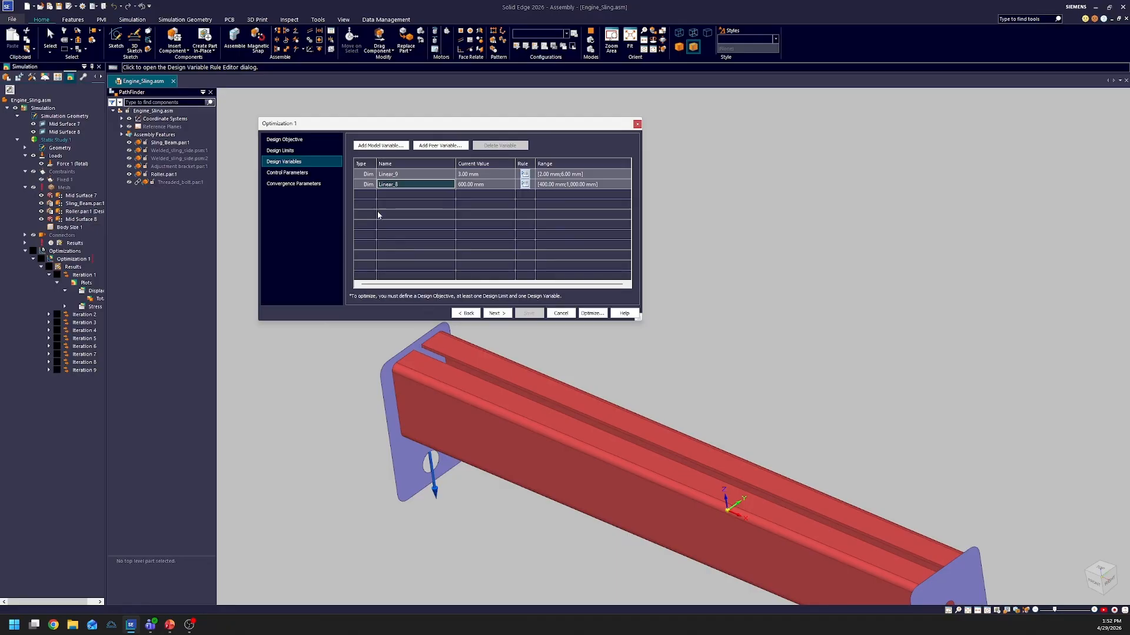
{"action": "left_click", "coordinate": [471, 189]}
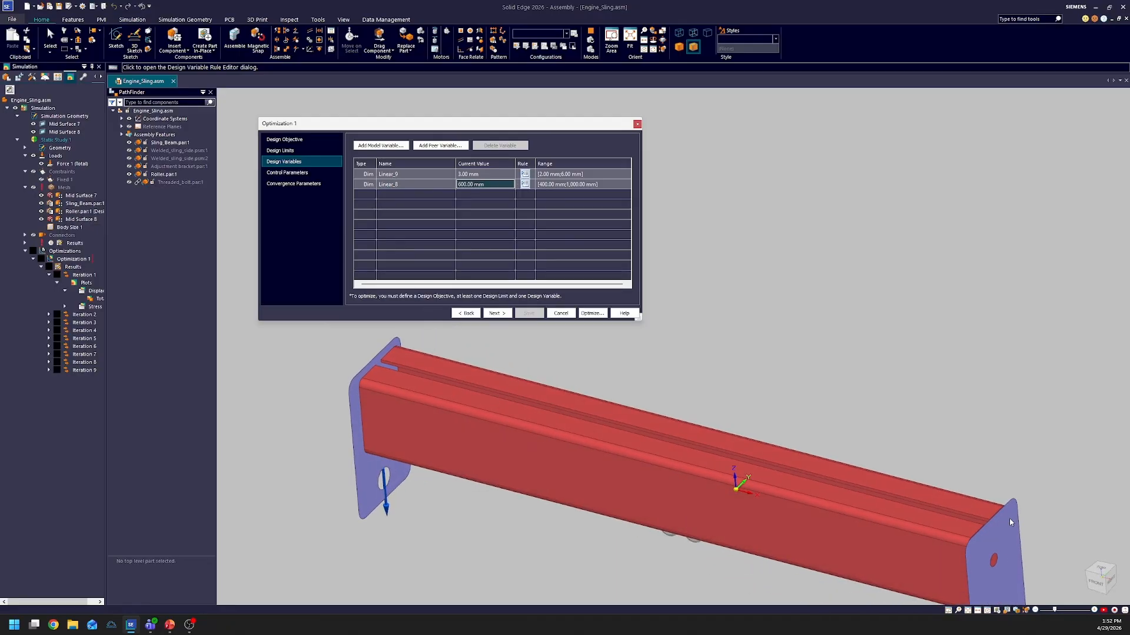
{"action": "left_click", "coordinate": [421, 174]}
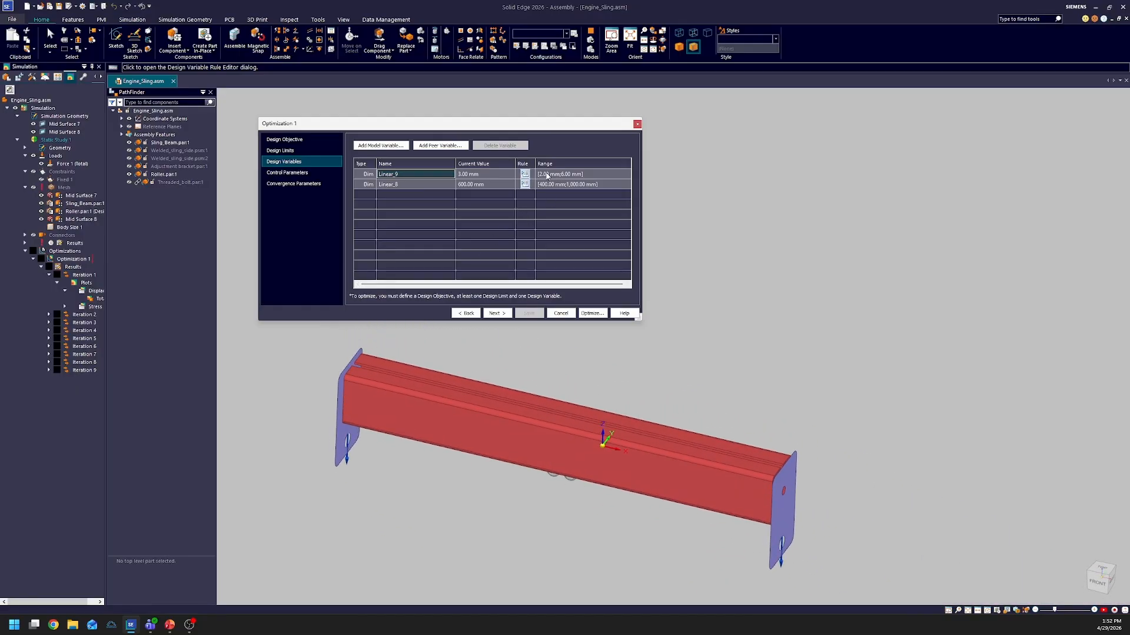
{"action": "left_click", "coordinate": [549, 174]}
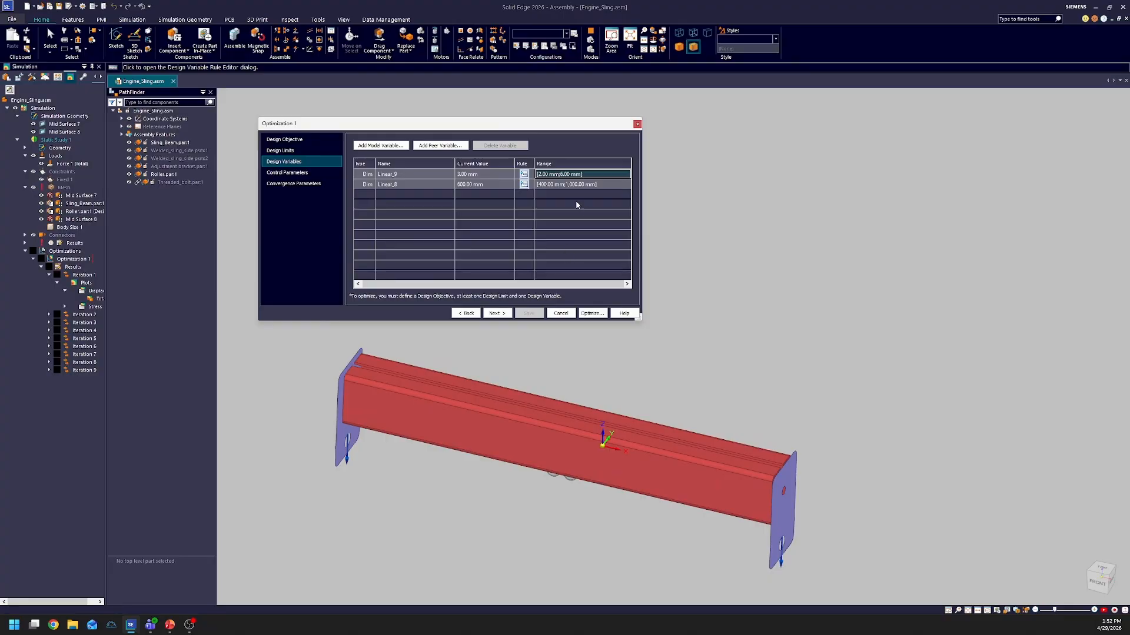
{"action": "left_click", "coordinate": [566, 187]}
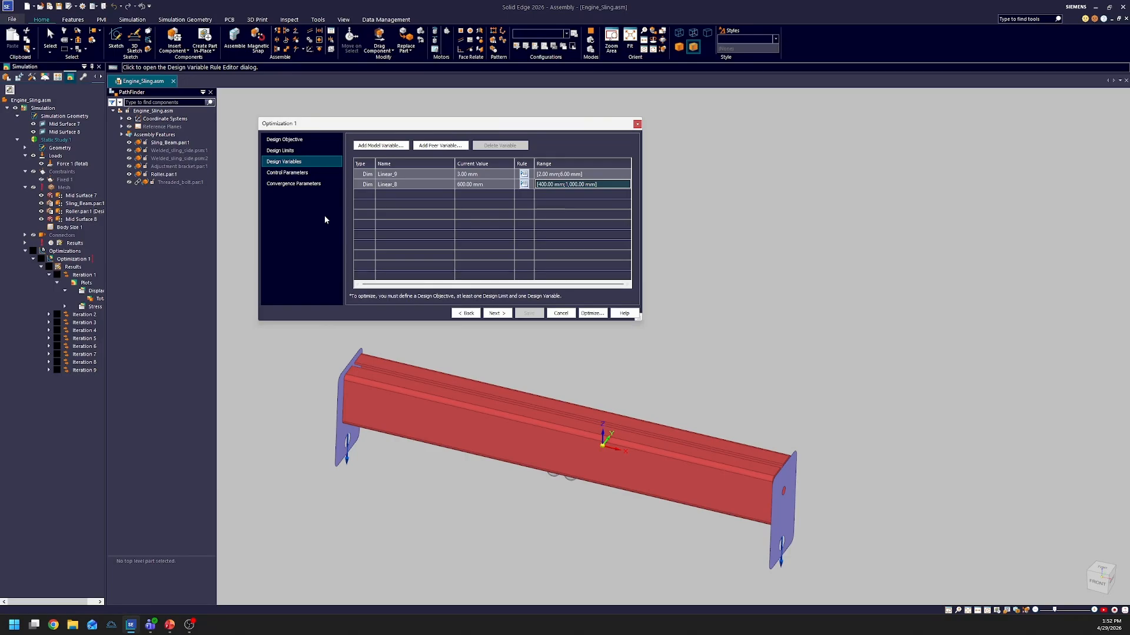
- Review the control and convergence parameters of Optimization 1 and close the definition without saving changes
{"action": "left_click", "coordinate": [287, 173]}
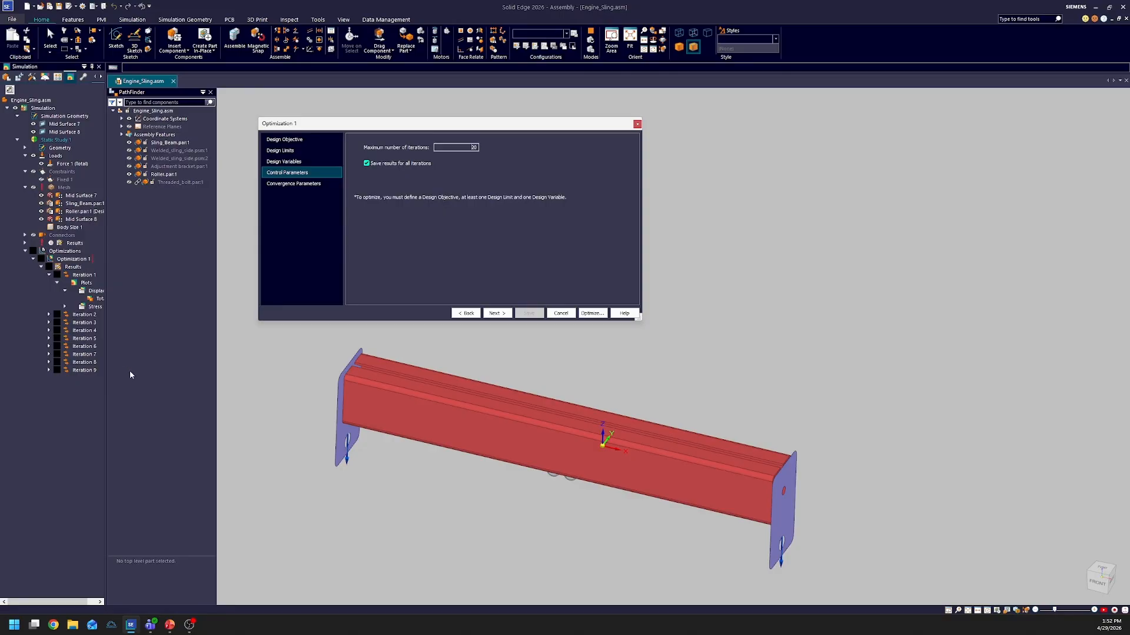
{"action": "left_click", "coordinate": [303, 183]}
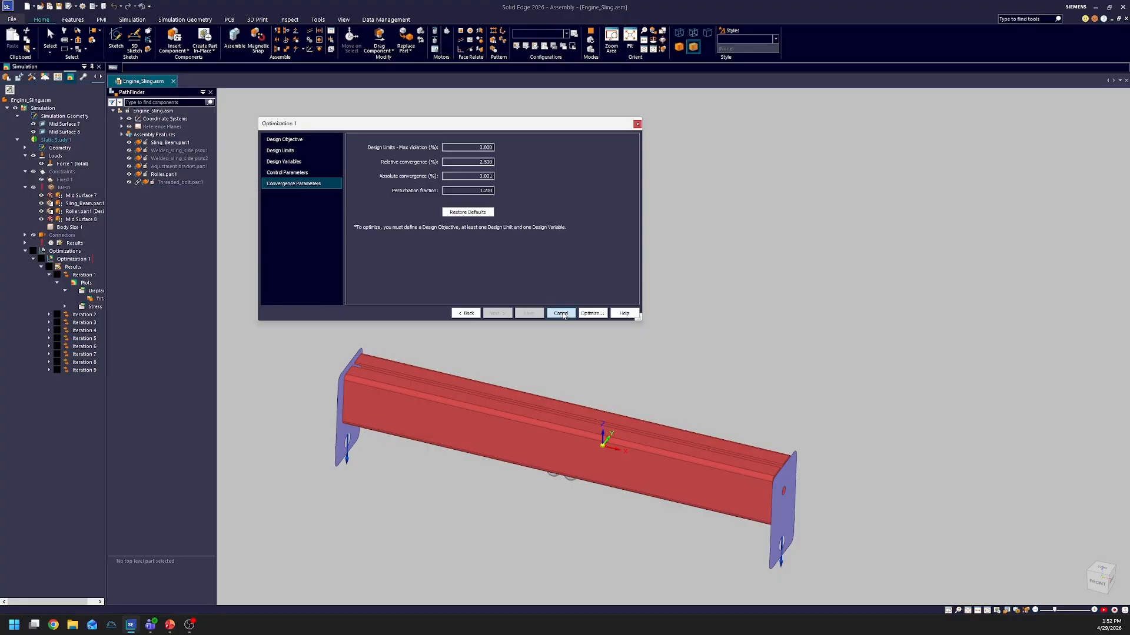
{"action": "left_click", "coordinate": [559, 313]}
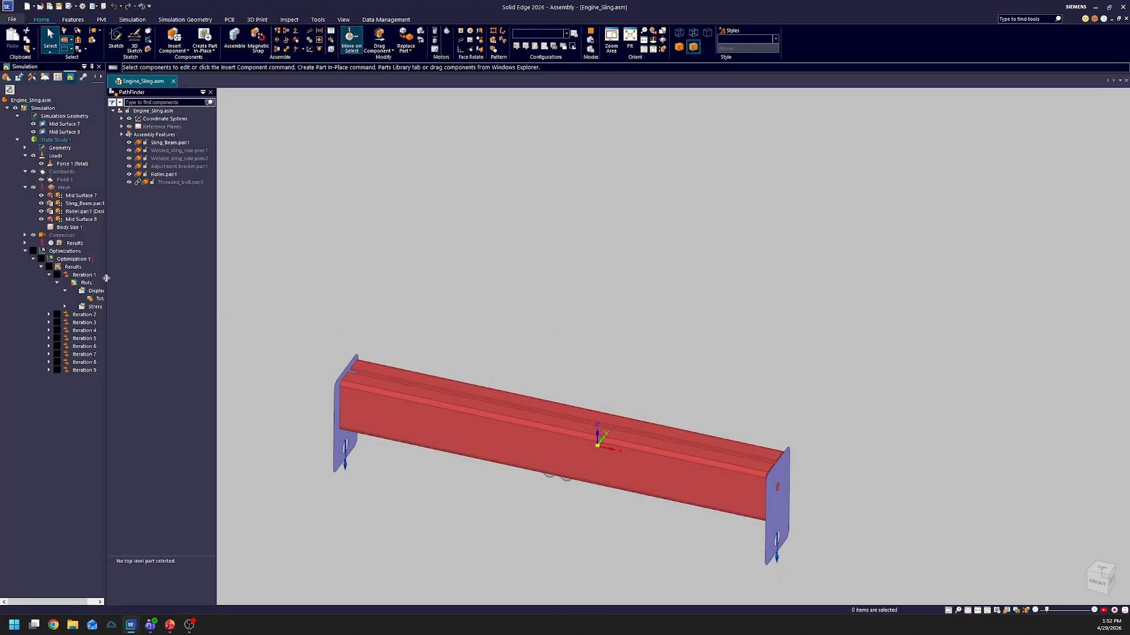
{"action": "left_click_drag", "start_coordinate": [108, 275], "coordinate": [152, 280]}
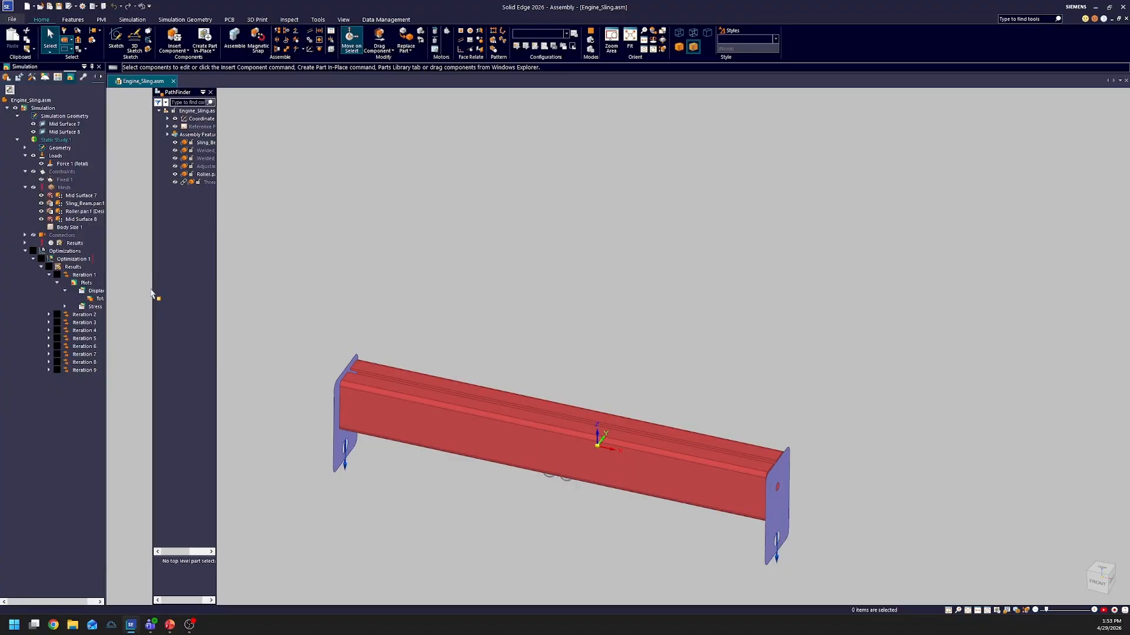
{"action": "left_click_drag", "start_coordinate": [153, 287], "coordinate": [108, 293]}
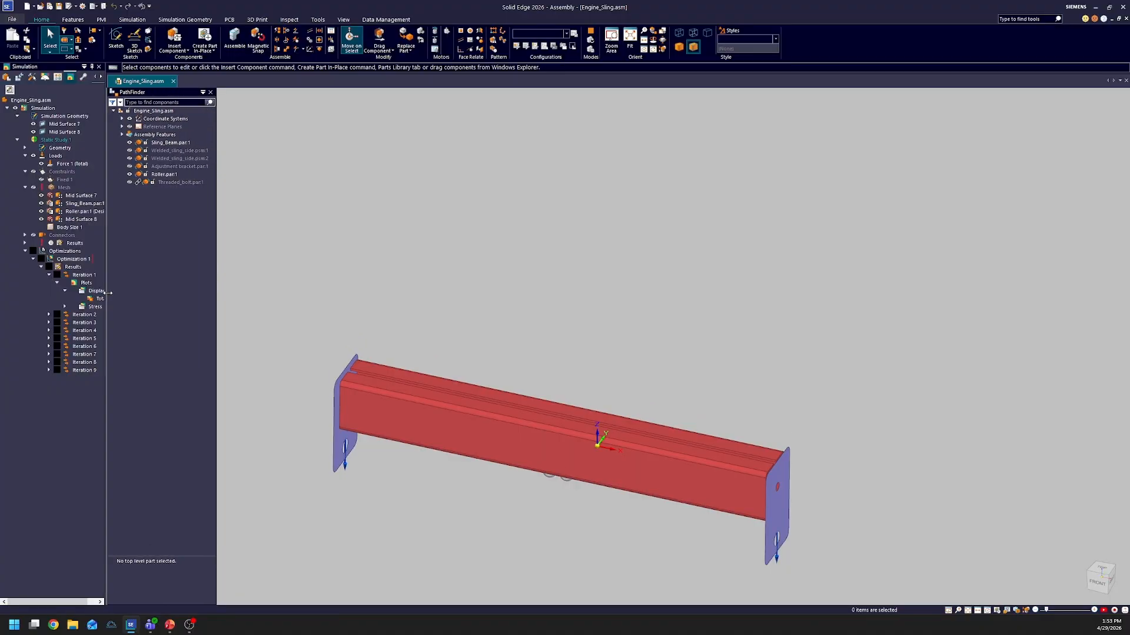
{"action": "left_click", "coordinate": [84, 276]}
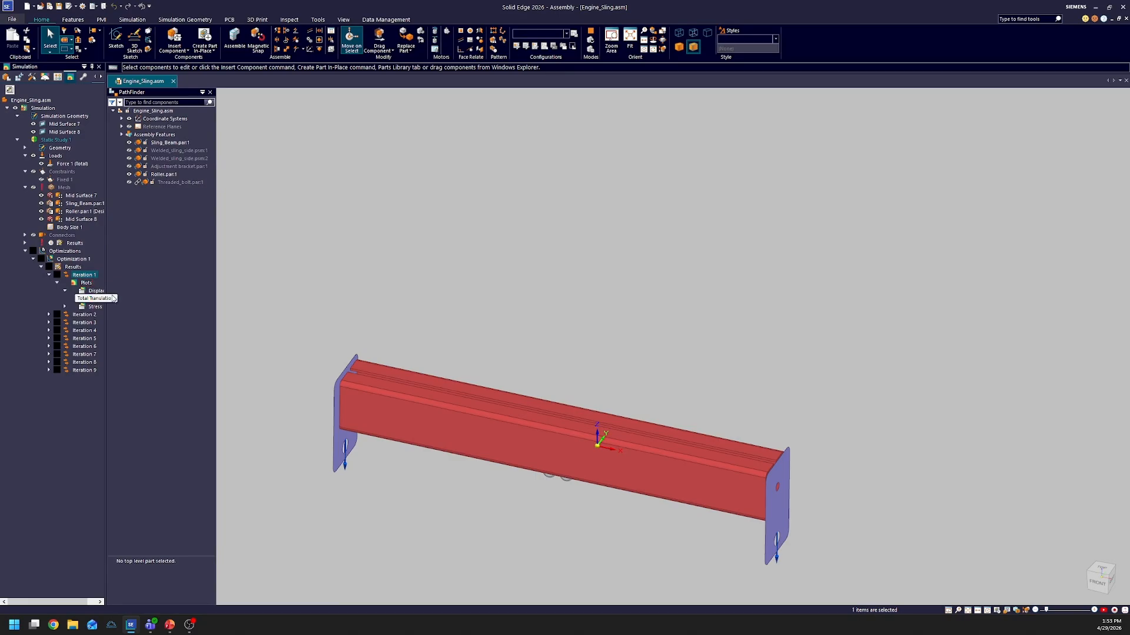
{"action": "key", "text": "Escape"}
- Open the Optimization 1 results as an Excel workbook and enlarge its window to view the whole Summary sheet
{"action": "right_click", "coordinate": [77, 269]}
{"action": "left_click", "coordinate": [129, 287]}
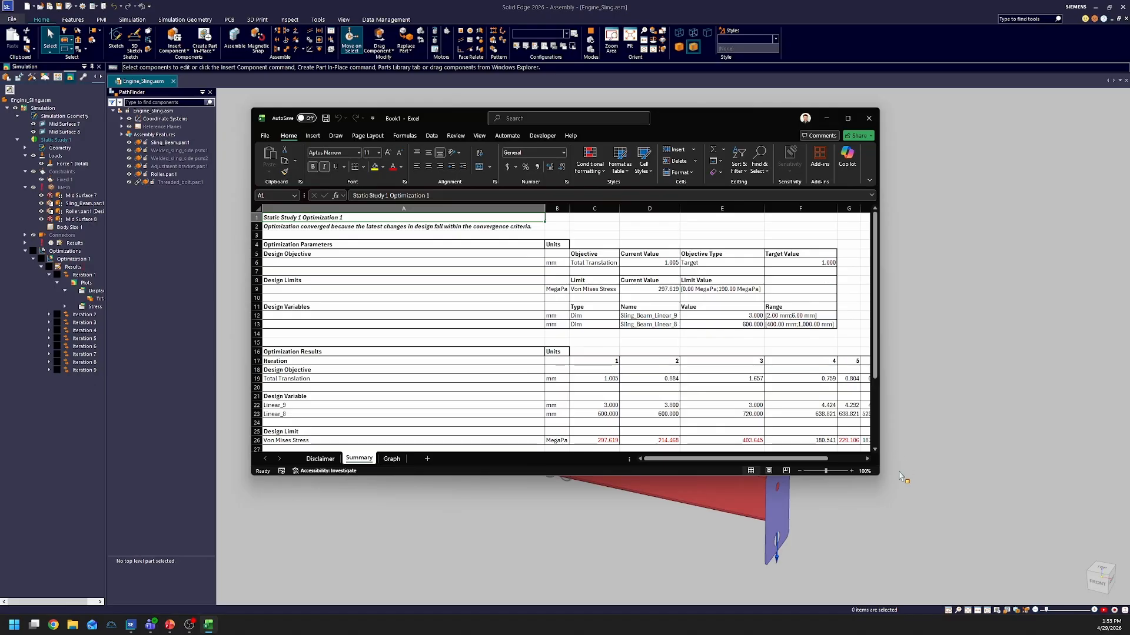
{"action": "left_click_drag", "start_coordinate": [878, 476], "coordinate": [1021, 570]}
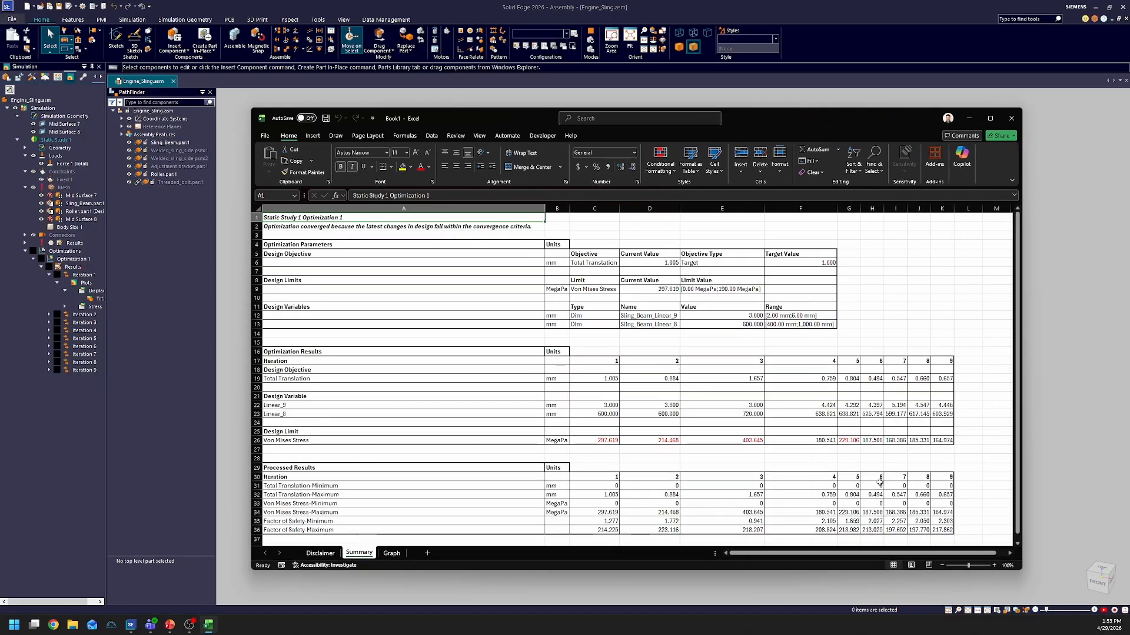
{"action": "scroll", "coordinate": [577, 334], "scroll_direction": "down", "scroll_amount": 3}
{"action": "scroll", "coordinate": [577, 334], "scroll_direction": "up", "scroll_amount": 3}
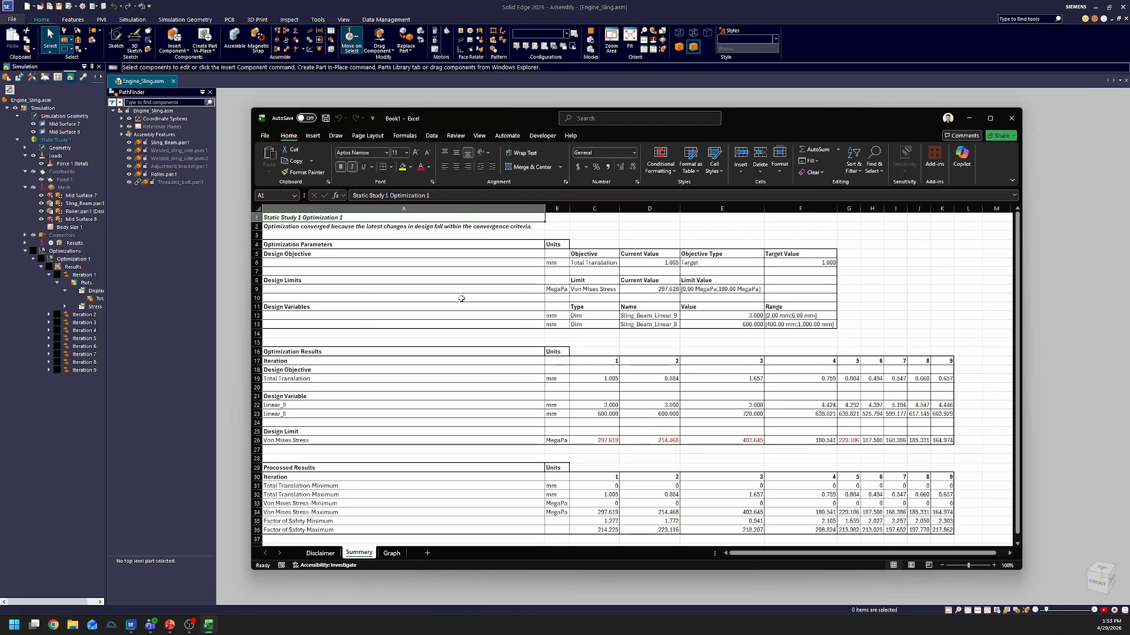
- Examine the Total Translation design objective and the Von Mises Stress design limit on the Summary sheet
{"action": "left_click_drag", "start_coordinate": [396, 254], "coordinate": [800, 263]}
{"action": "left_click_drag", "start_coordinate": [663, 263], "coordinate": [800, 262]}
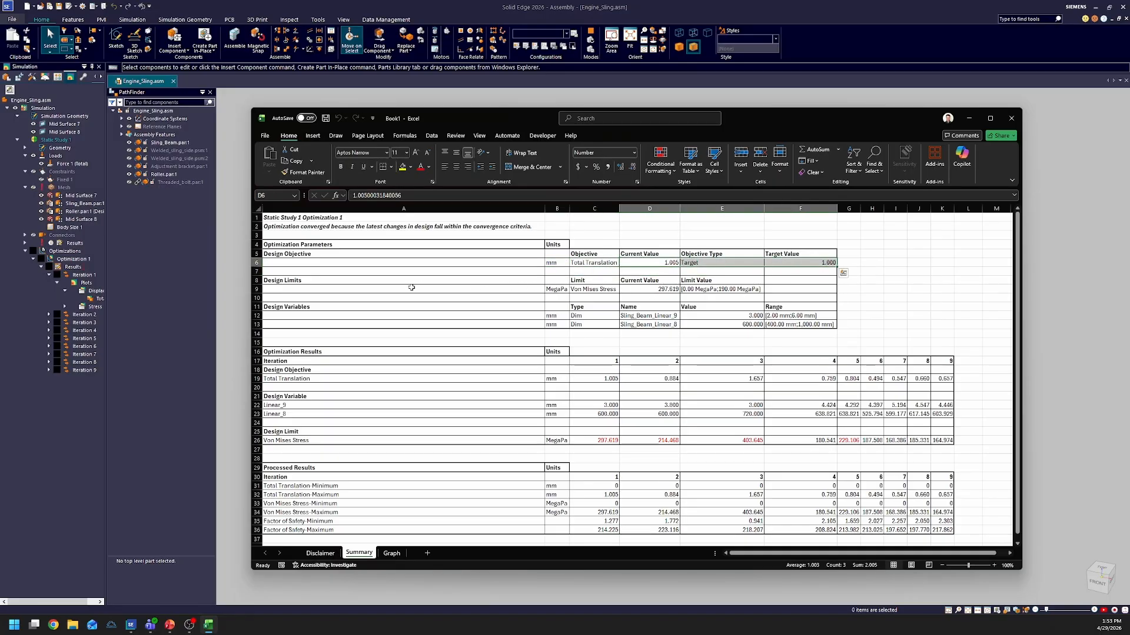
{"action": "left_click_drag", "start_coordinate": [562, 290], "coordinate": [658, 289]}
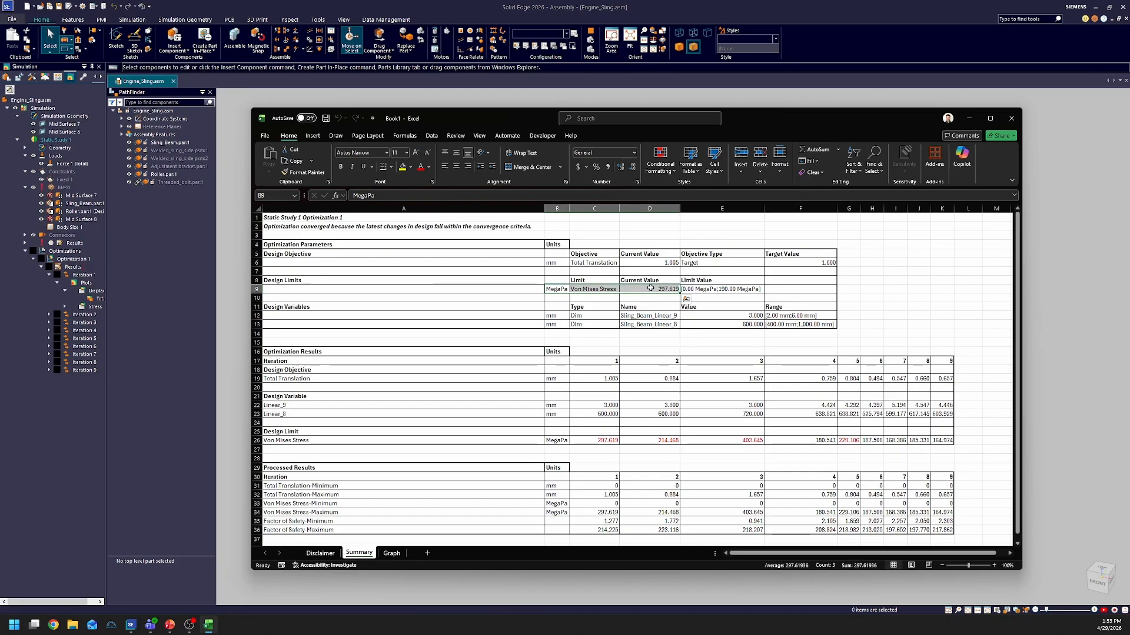
{"action": "left_click", "coordinate": [659, 288]}
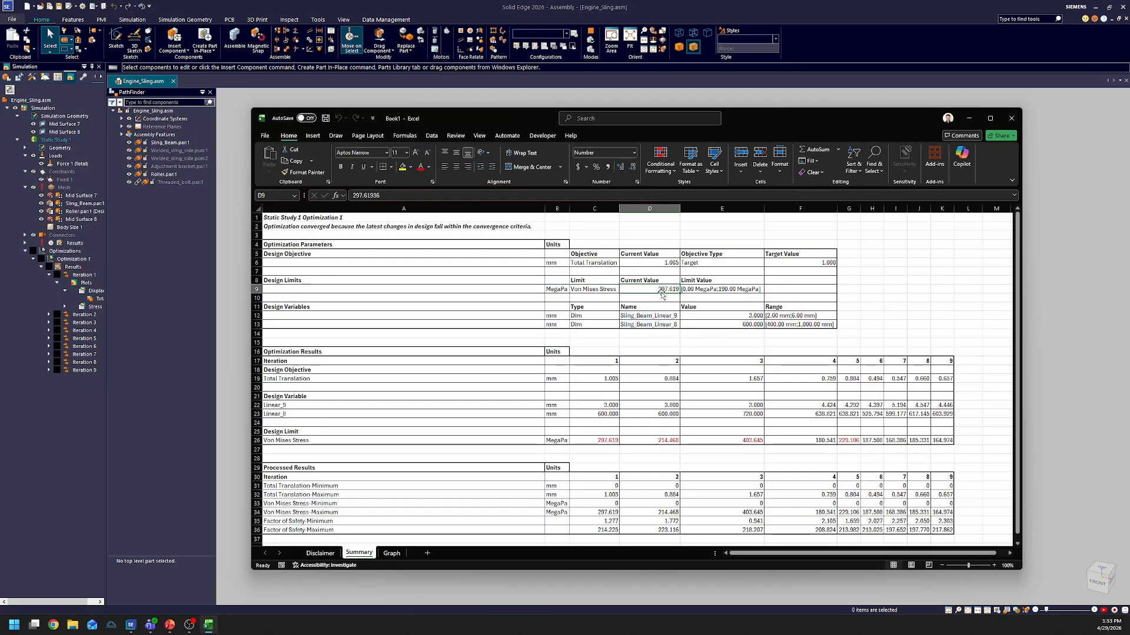
{"action": "left_click", "coordinate": [662, 297]}
{"action": "left_click", "coordinate": [665, 290]}
{"action": "left_click_drag", "start_coordinate": [668, 290], "coordinate": [723, 289]}
- Examine the names and ranges of the two Sling_Beam design variables on the Summary sheet
{"action": "left_click", "coordinate": [646, 316]}
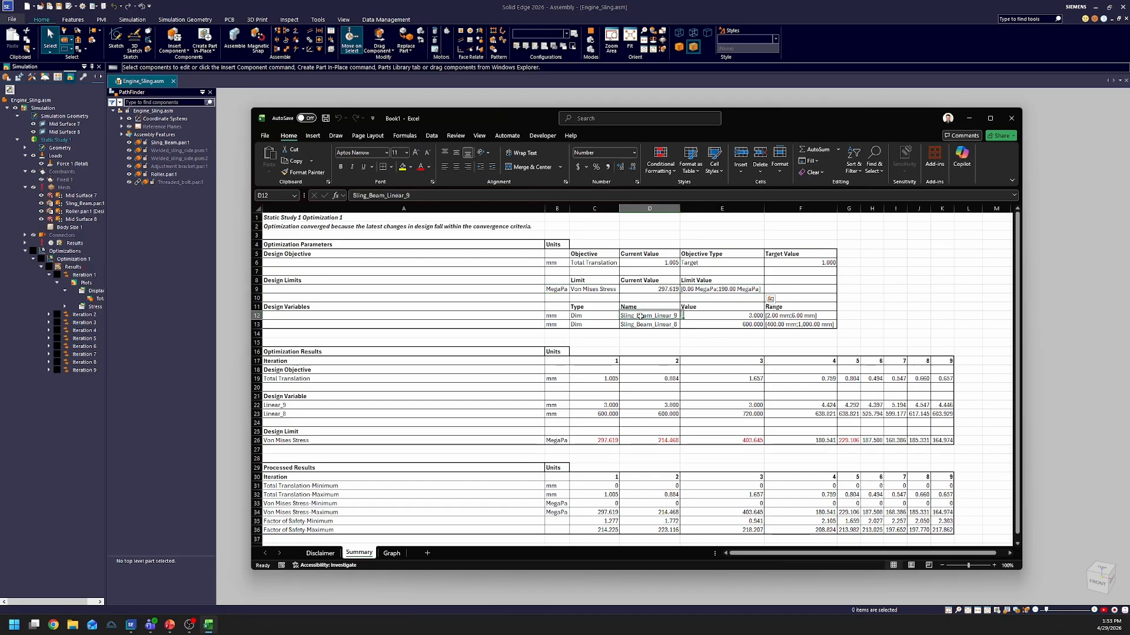
{"action": "left_click_drag", "start_coordinate": [648, 316], "coordinate": [650, 324]}
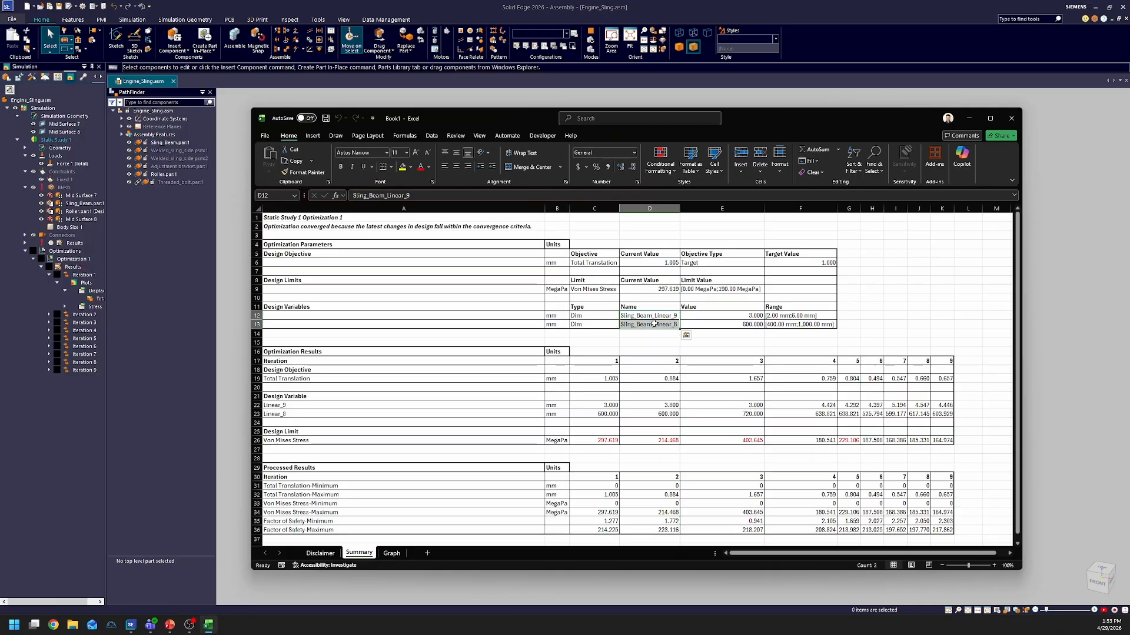
{"action": "left_click_drag", "start_coordinate": [723, 316], "coordinate": [781, 324]}
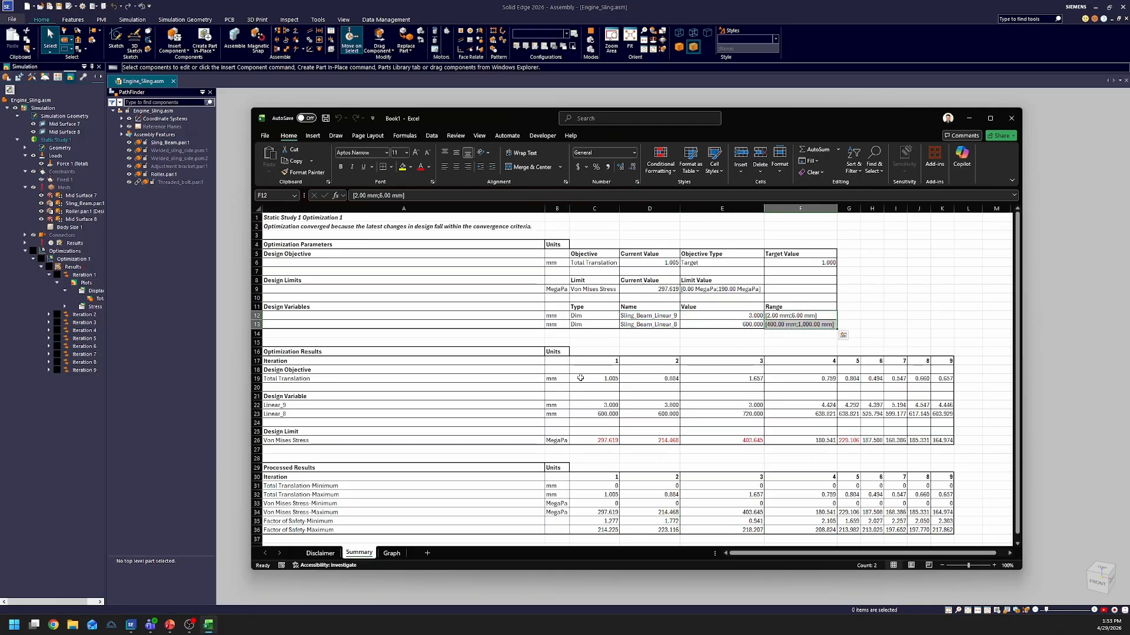
- Examine the Optimization Results by iteration and compare Total Translation for iterations 1 to 3
{"action": "scroll", "coordinate": [581, 377], "scroll_direction": "down", "scroll_amount": 1}
{"action": "left_click_drag", "start_coordinate": [329, 326], "coordinate": [618, 408]}
{"action": "left_click_drag", "start_coordinate": [666, 334], "coordinate": [659, 416]}
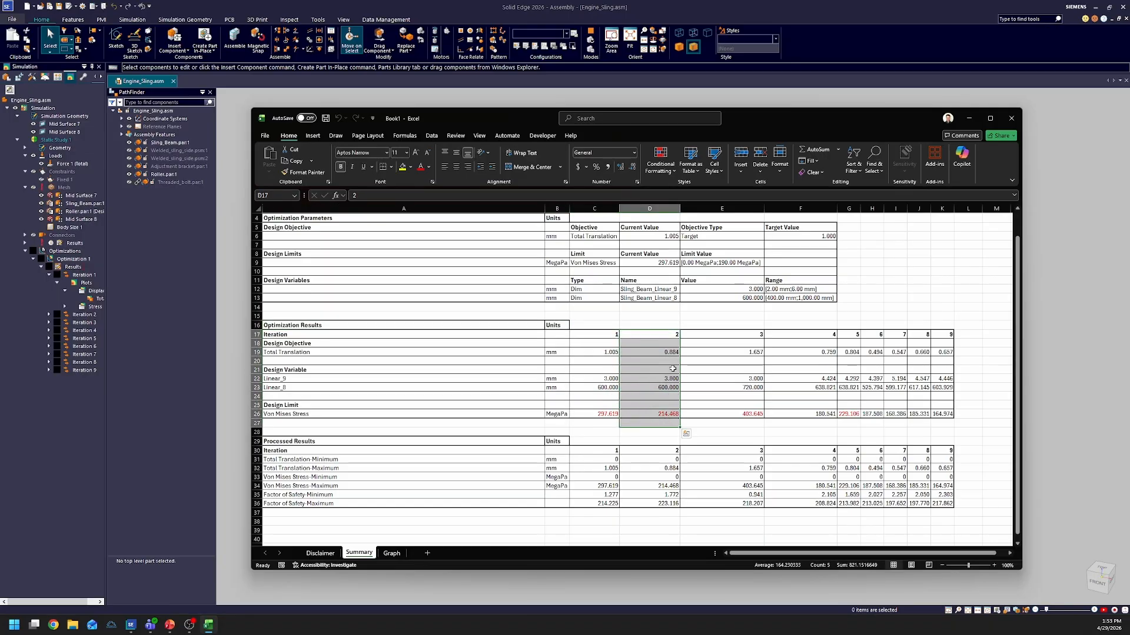
{"action": "left_click", "coordinate": [347, 355]}
{"action": "left_click", "coordinate": [617, 353]}
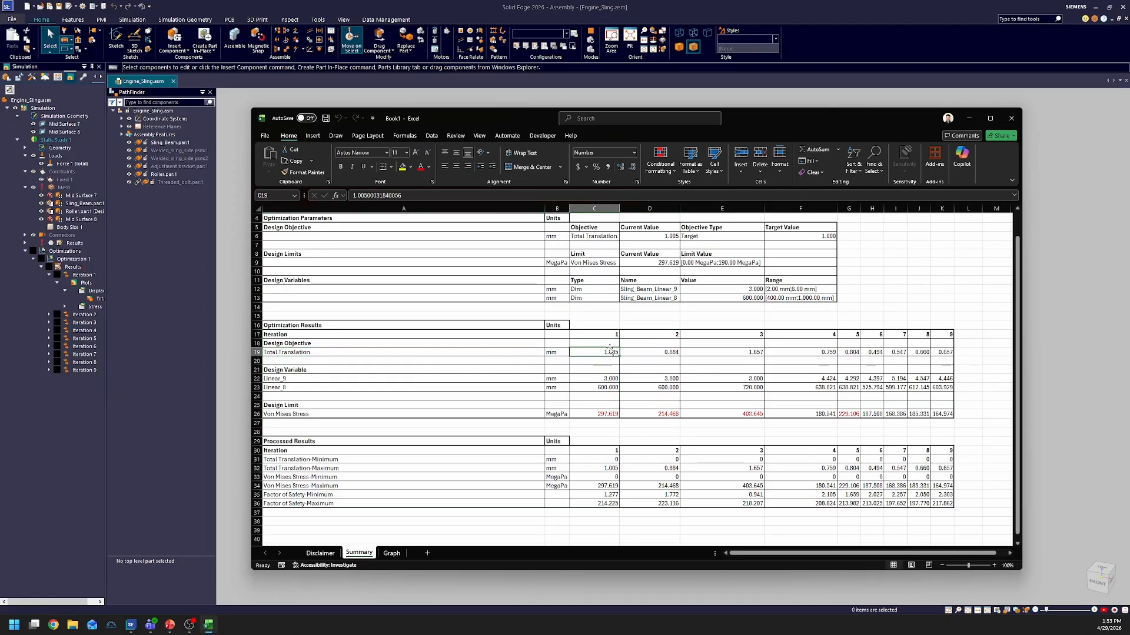
{"action": "left_click", "coordinate": [655, 353]}
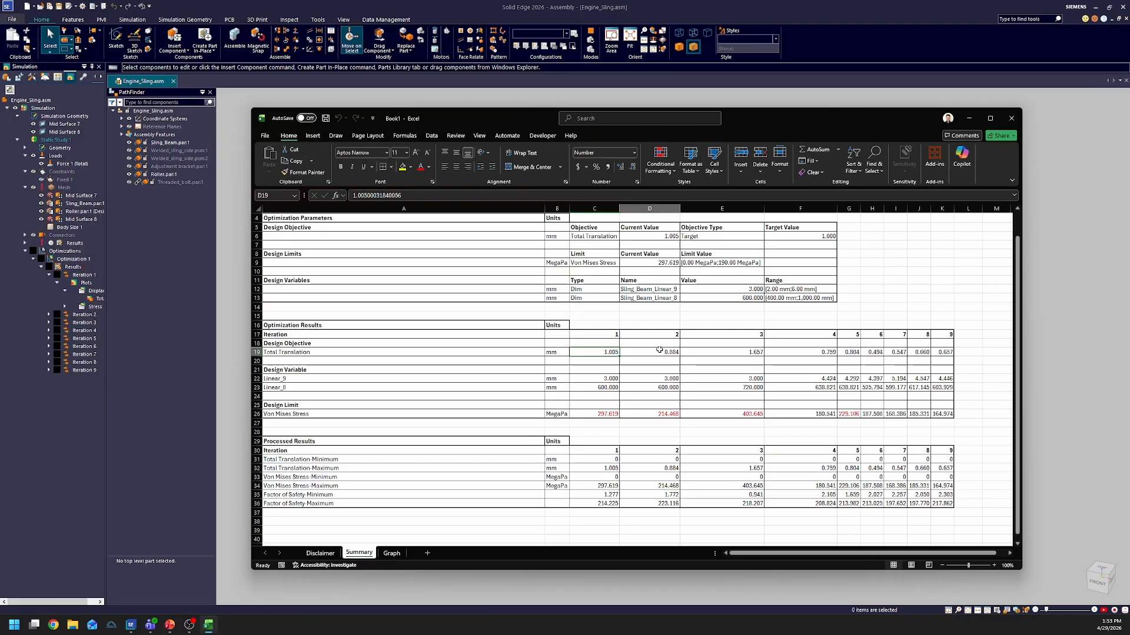
{"action": "left_click", "coordinate": [730, 355]}
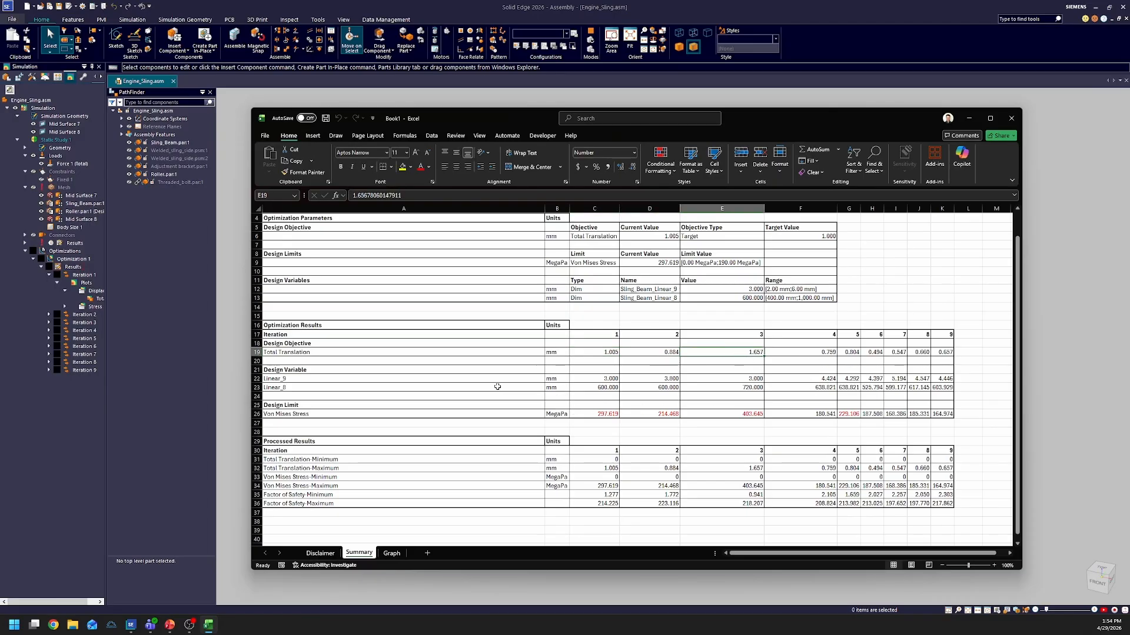
- Compare the Linear_9 and Linear_8 design variable values across the iterations
{"action": "left_click_drag", "start_coordinate": [411, 378], "coordinate": [414, 388]}
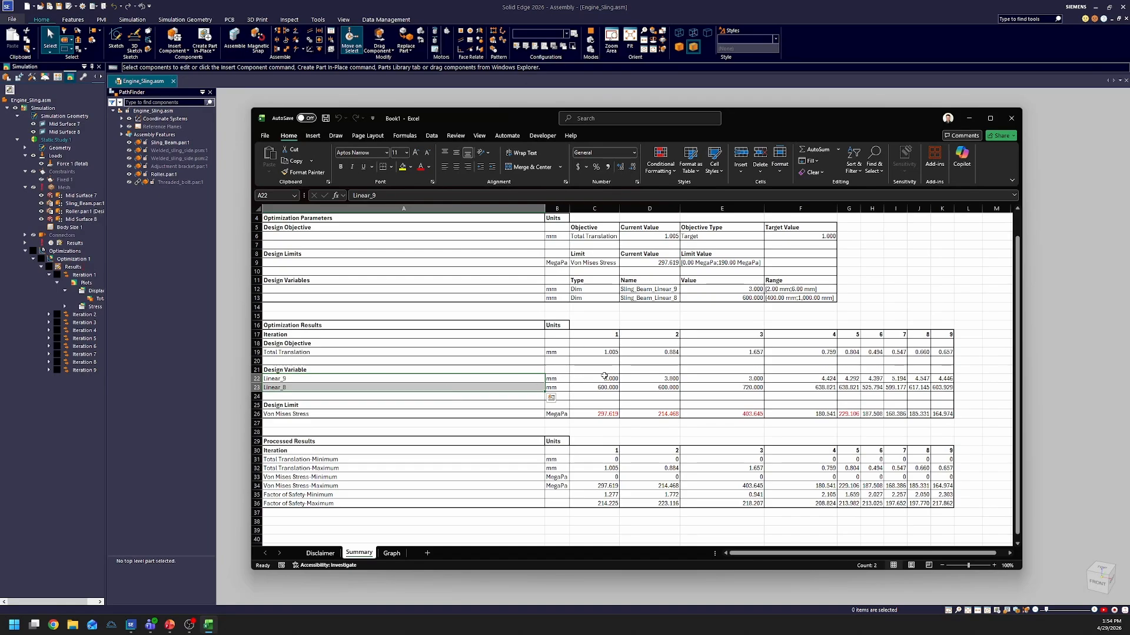
{"action": "left_click_drag", "start_coordinate": [604, 378], "coordinate": [663, 387]}
{"action": "left_click_drag", "start_coordinate": [747, 378], "coordinate": [798, 387]}
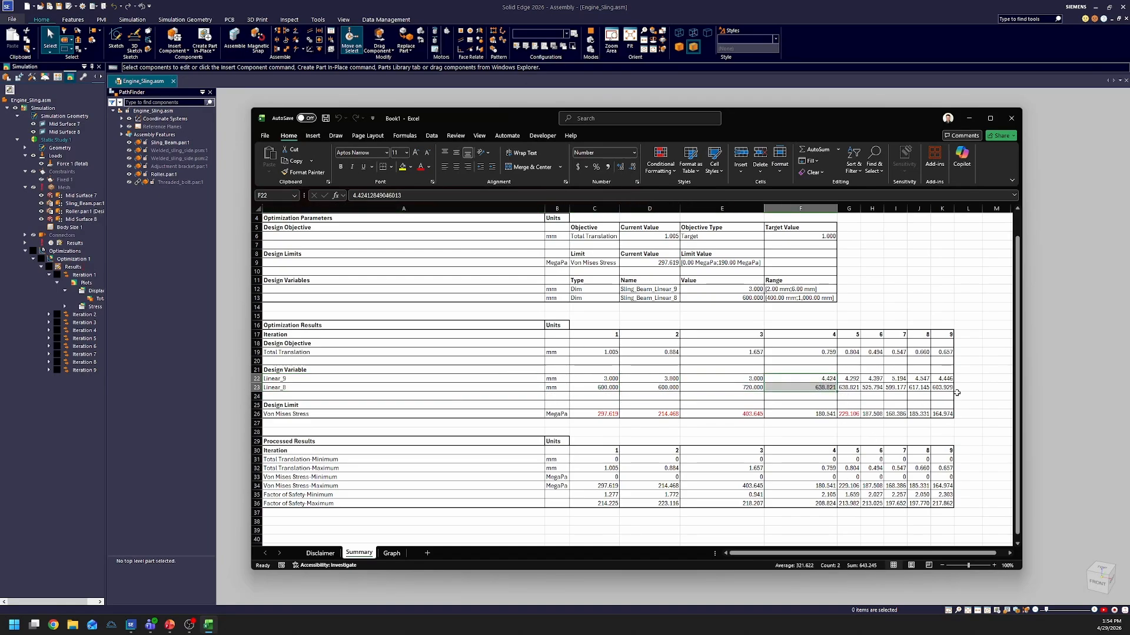
- Compare the Von Mises Stress design limit results for iterations 1 to 4
{"action": "left_click_drag", "start_coordinate": [346, 413], "coordinate": [522, 414]}
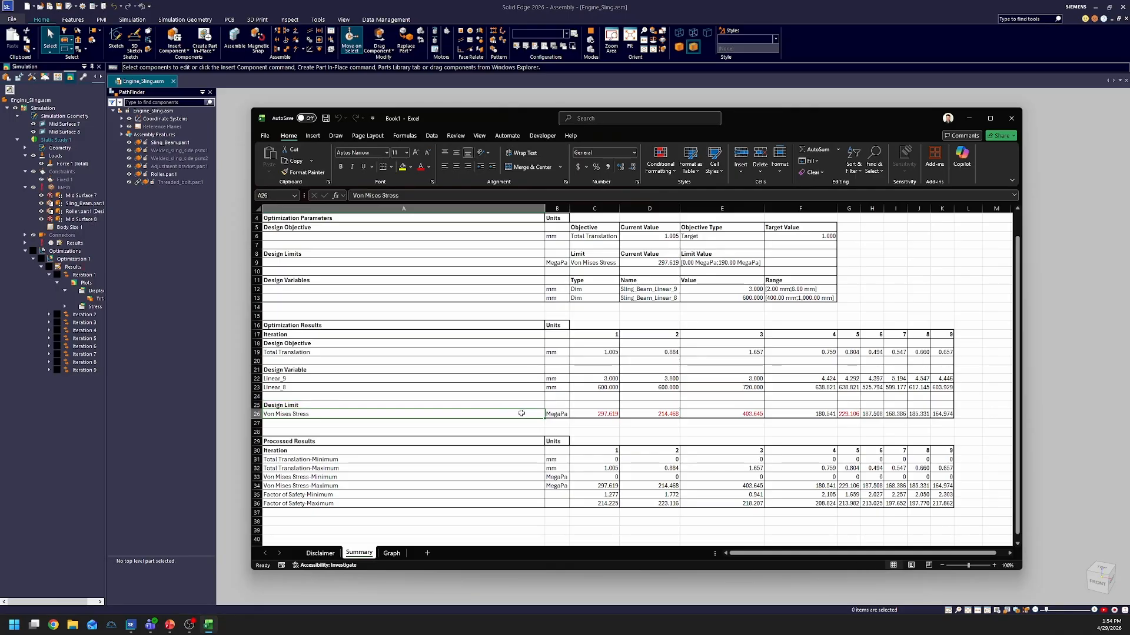
{"action": "left_click", "coordinate": [592, 414]}
{"action": "left_click", "coordinate": [647, 414]}
{"action": "left_click", "coordinate": [703, 414]}
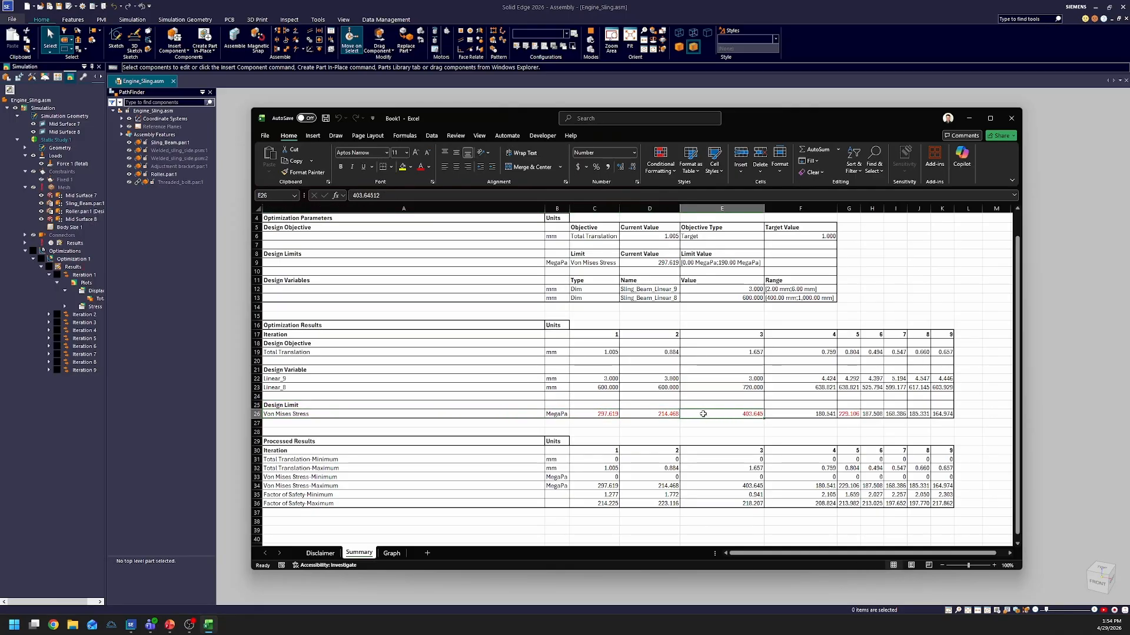
{"action": "left_click", "coordinate": [792, 413]}
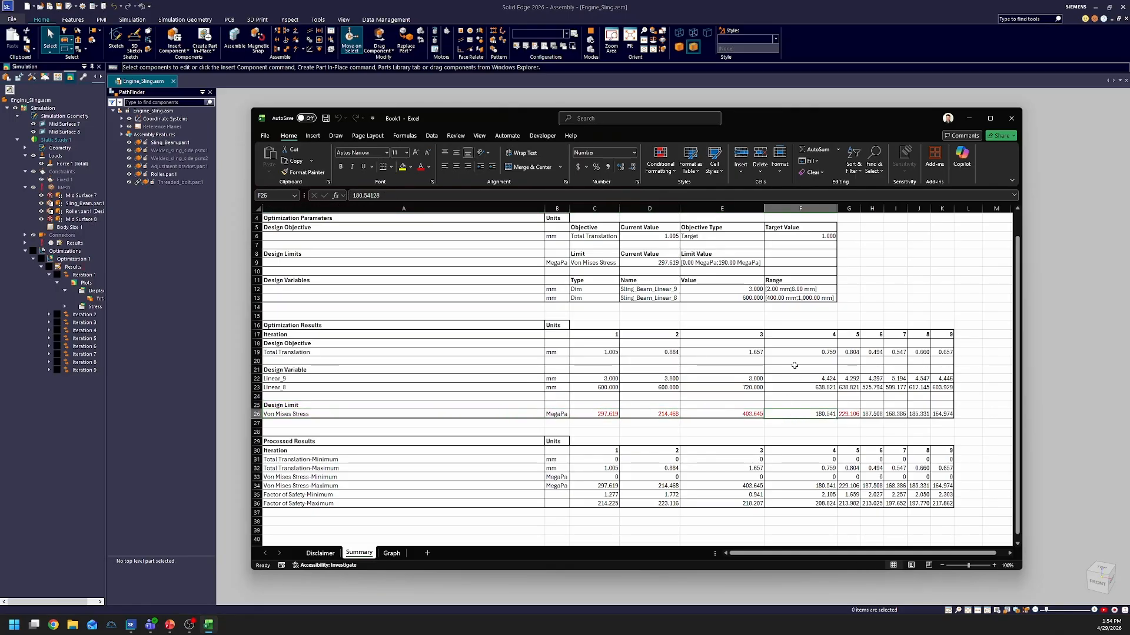
- Examine iteration 4's results, checking its Total Translation against its Von Mises Stress
{"action": "left_click_drag", "start_coordinate": [802, 355], "coordinate": [800, 413]}
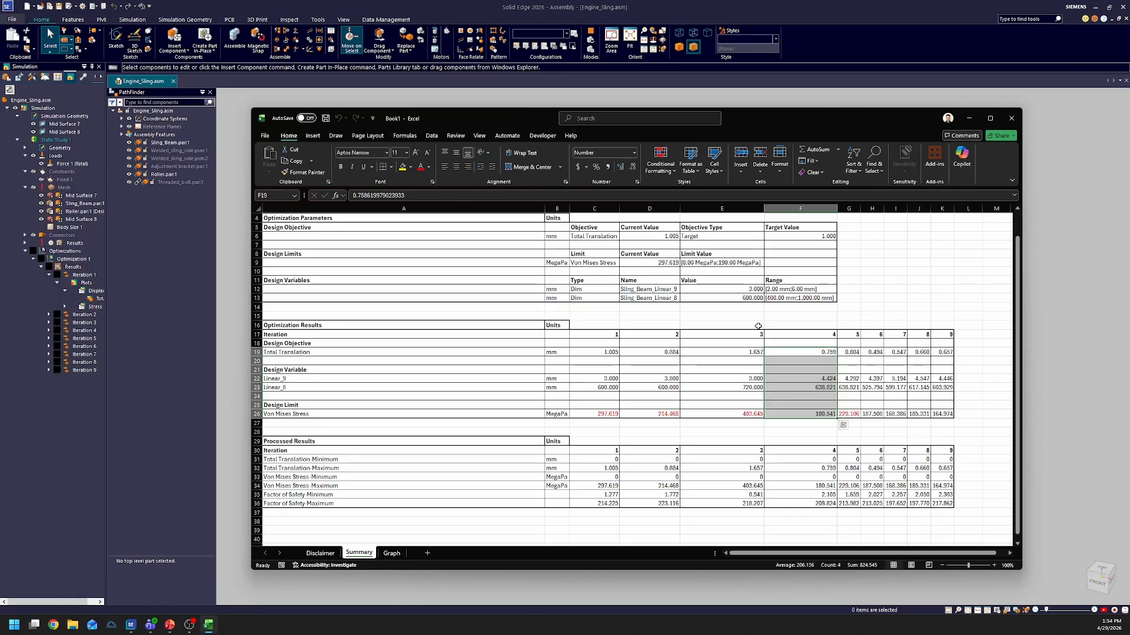
{"action": "left_click", "coordinate": [827, 359]}
{"action": "left_click", "coordinate": [826, 353]}
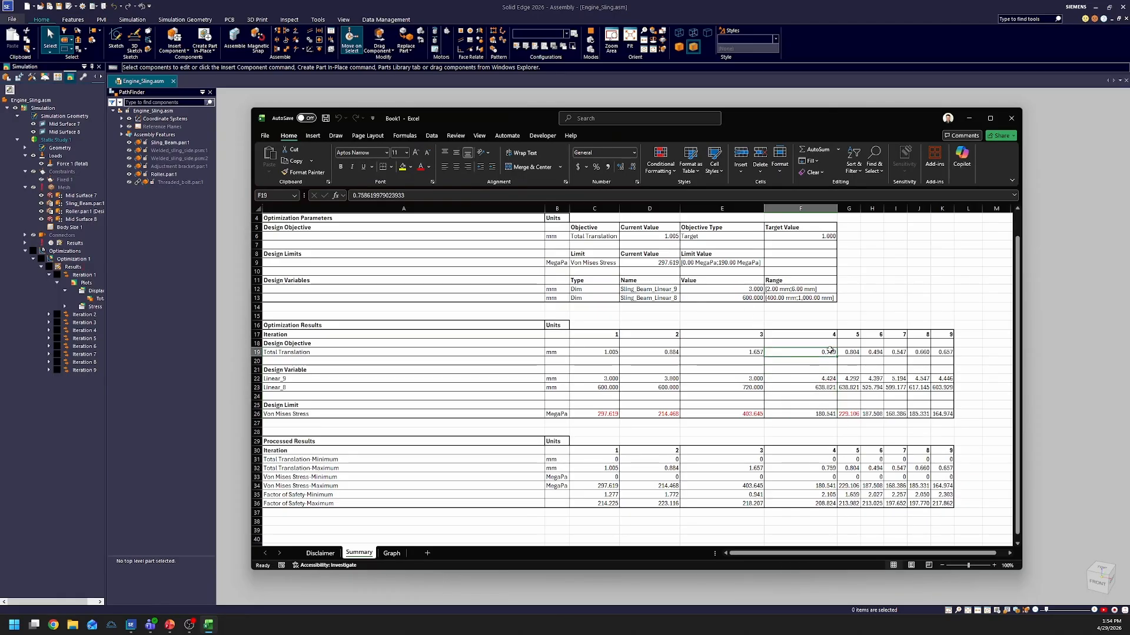
{"action": "left_click", "coordinate": [822, 414]}
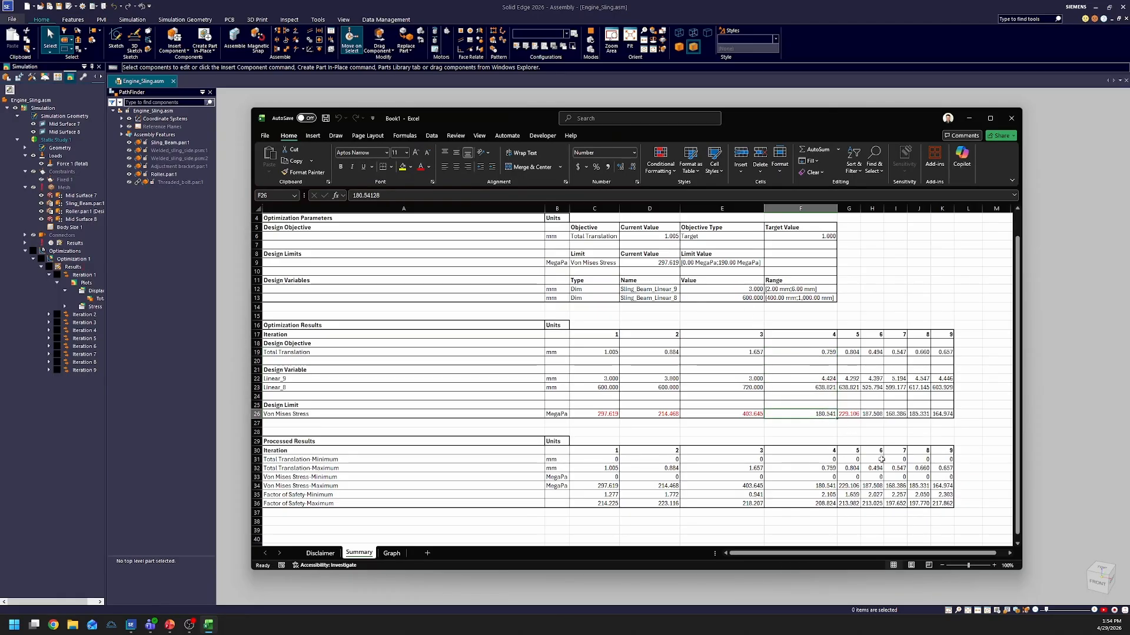
{"action": "left_click", "coordinate": [814, 352]}
{"action": "left_click", "coordinate": [816, 421]}
{"action": "left_click", "coordinate": [821, 416]}
- Examine the results of iterations 6 to 9 and the Processed Results, and close the workbook without saving
{"action": "left_click_drag", "start_coordinate": [871, 351], "coordinate": [872, 415]}
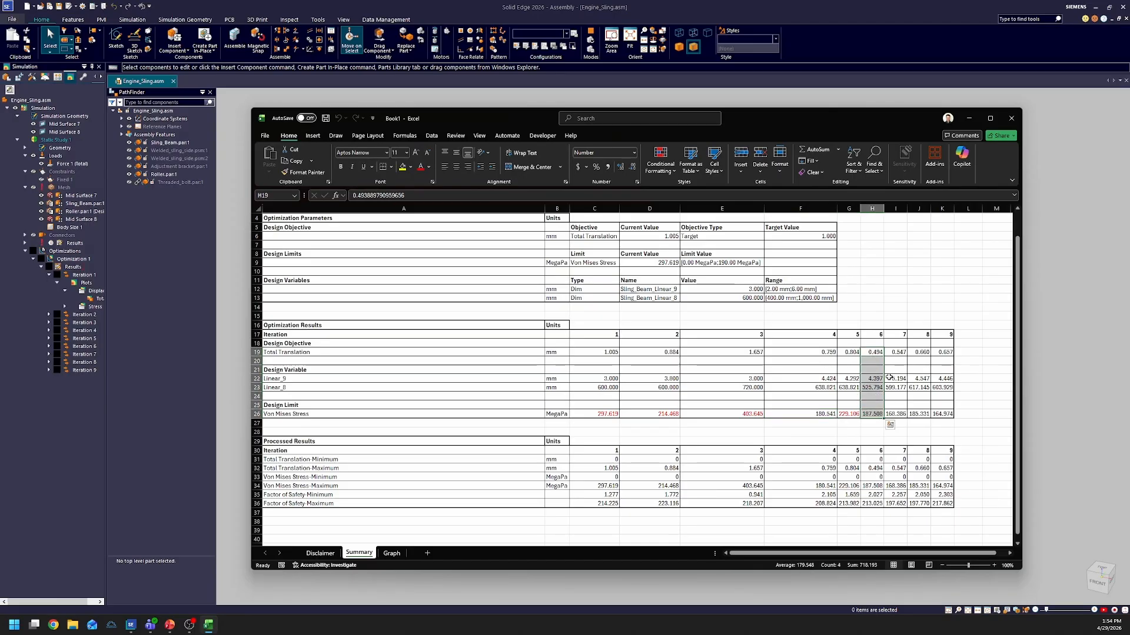
{"action": "left_click_drag", "start_coordinate": [901, 349], "coordinate": [901, 410]}
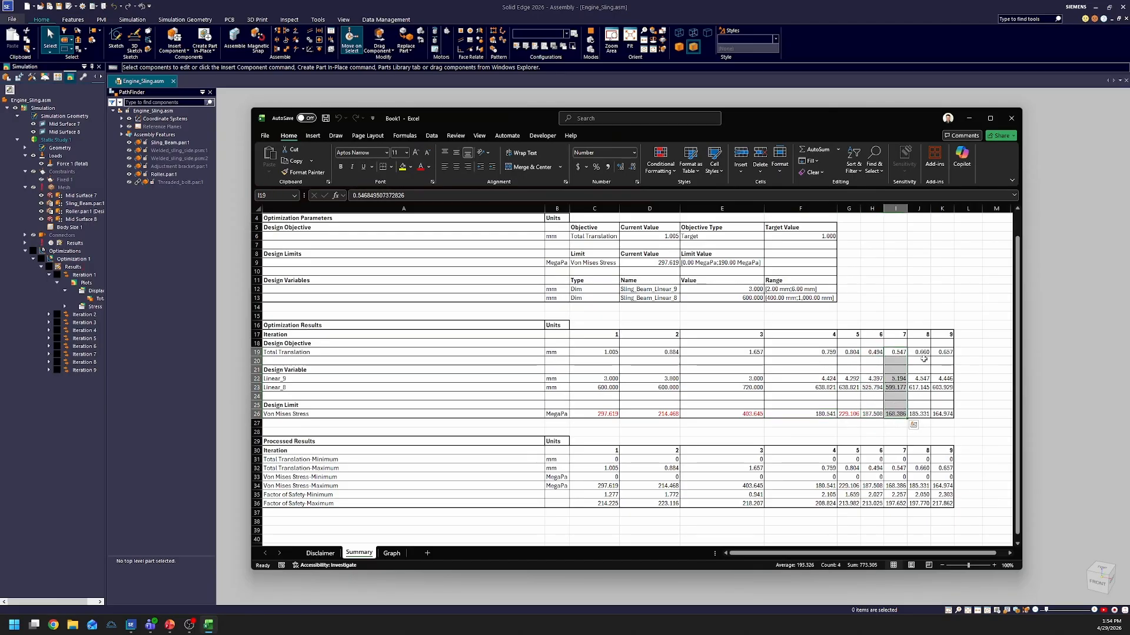
{"action": "left_click_drag", "start_coordinate": [923, 354], "coordinate": [945, 412]}
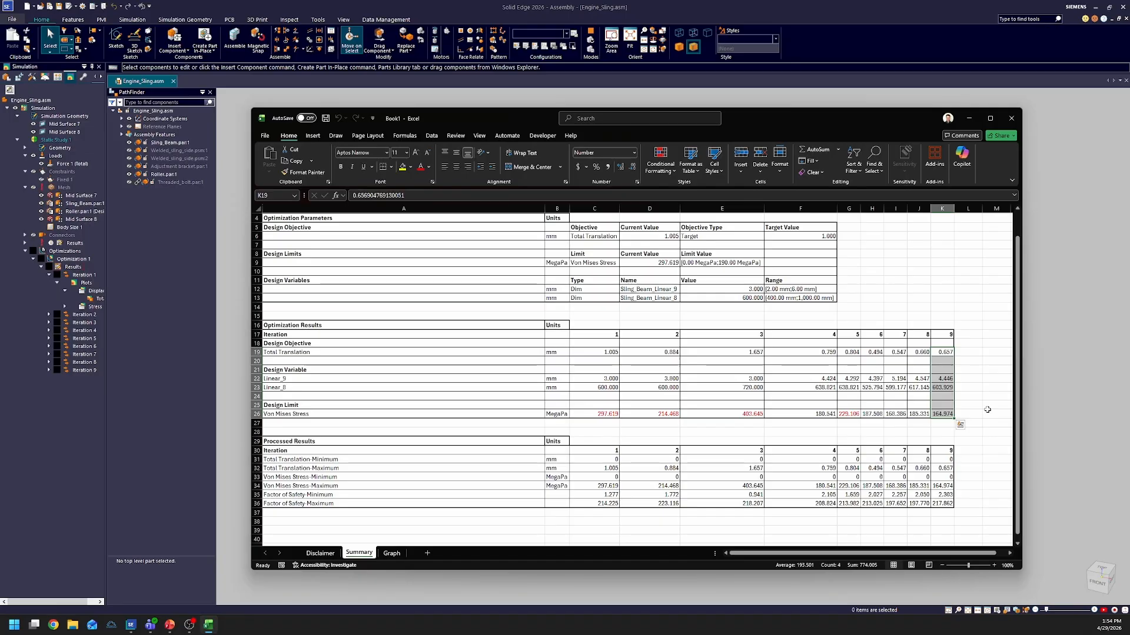
{"action": "scroll", "coordinate": [454, 451], "scroll_direction": "down", "scroll_amount": 2}
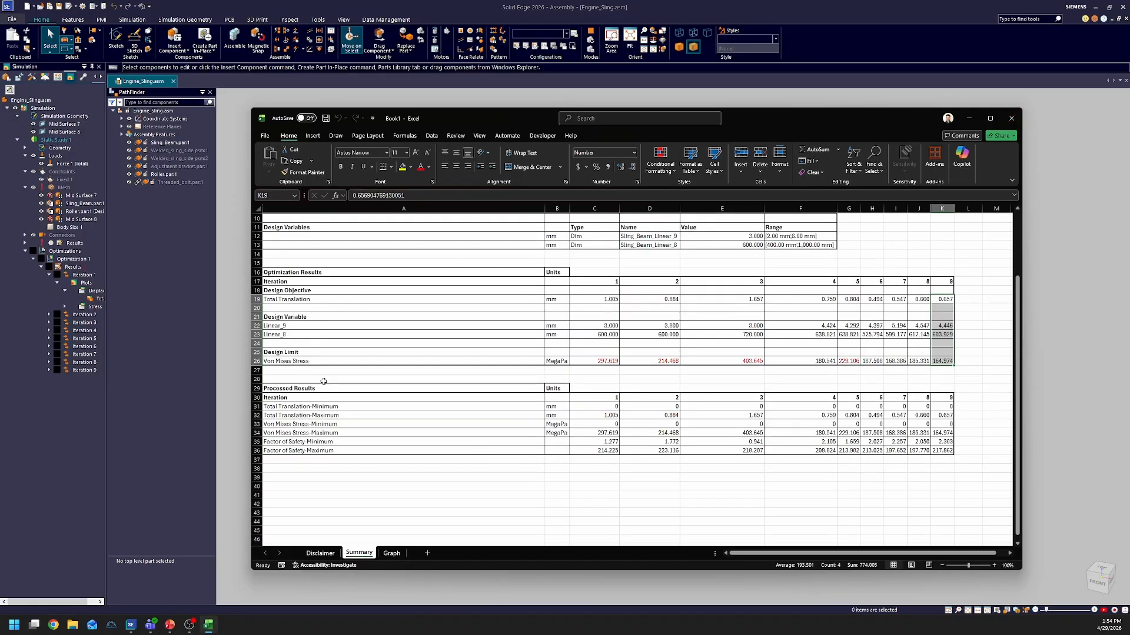
{"action": "left_click", "coordinate": [1011, 118]}
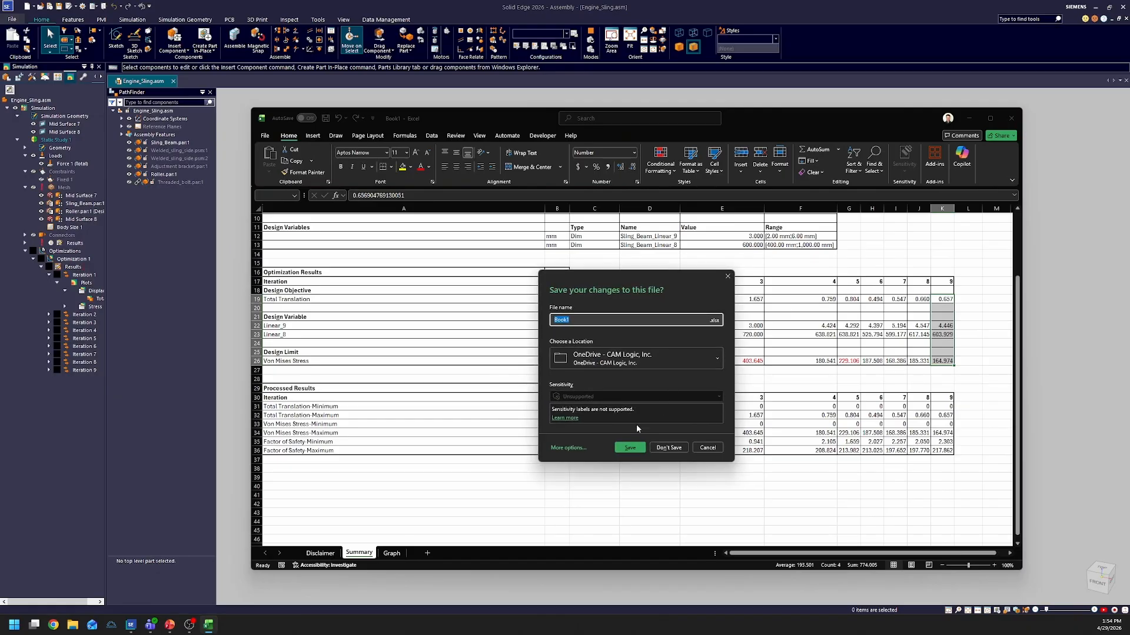
{"action": "left_click", "coordinate": [679, 450]}
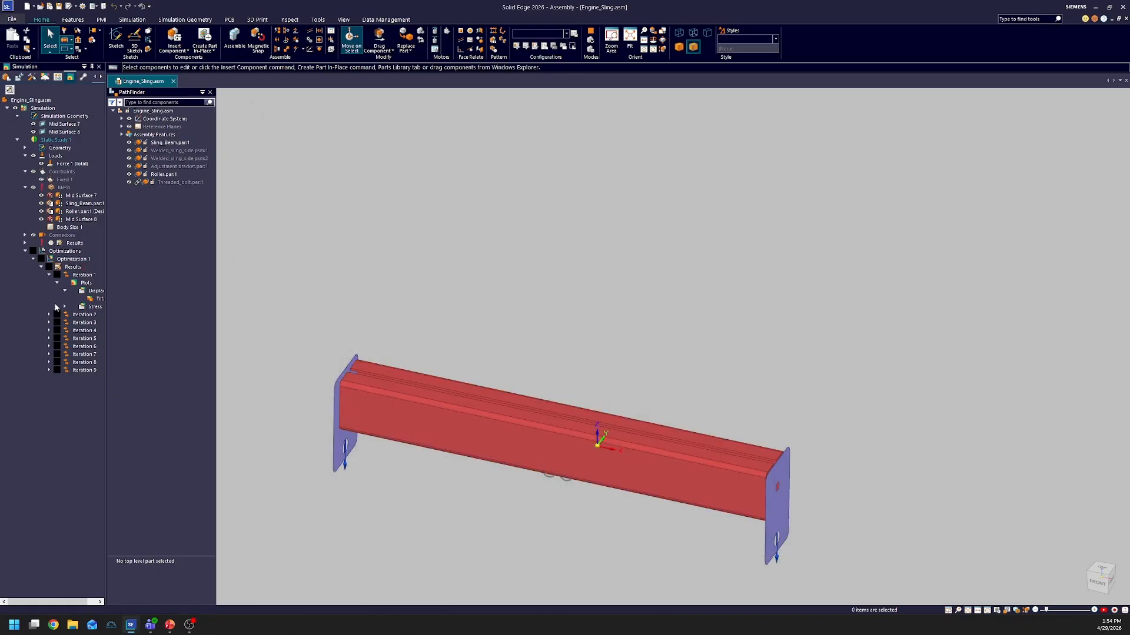
- Expand the plots of Iteration 2 and Iteration 8 and display Iteration 8's Total Translation displacement plot
{"action": "left_click", "coordinate": [49, 316]}
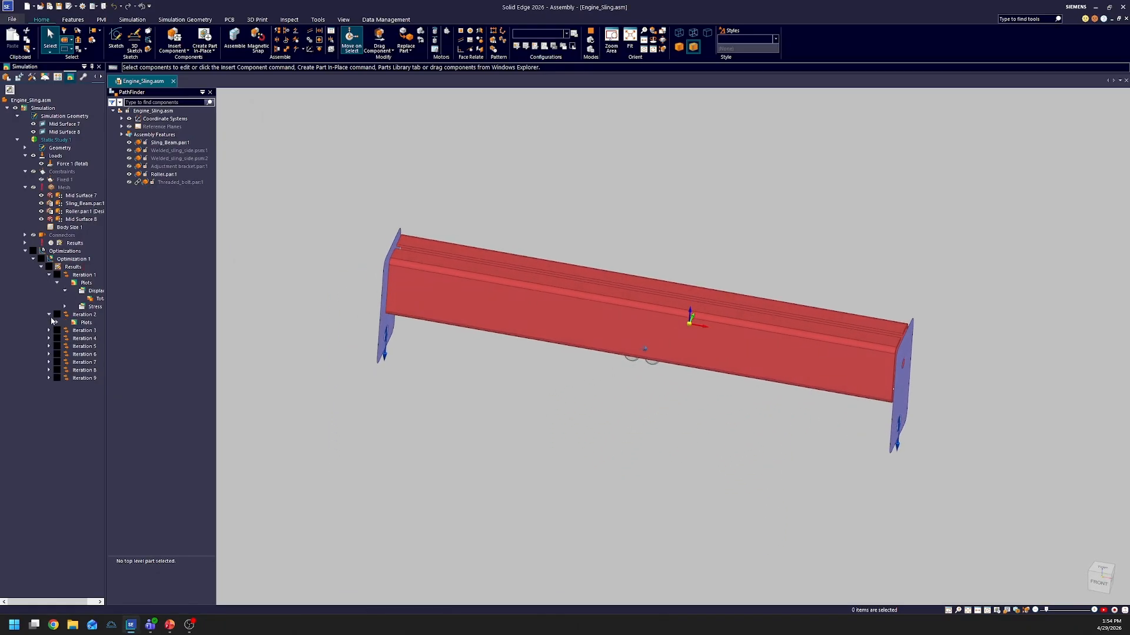
{"action": "left_click", "coordinate": [57, 323]}
{"action": "left_click", "coordinate": [49, 387]}
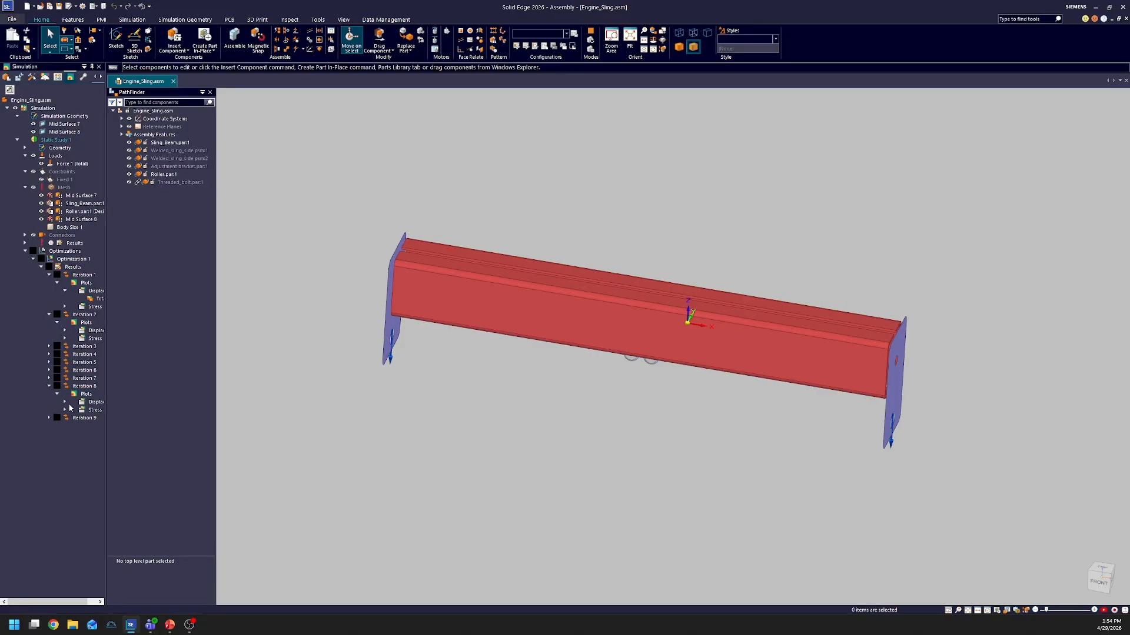
{"action": "left_click", "coordinate": [64, 402]}
{"action": "right_click", "coordinate": [98, 411]}
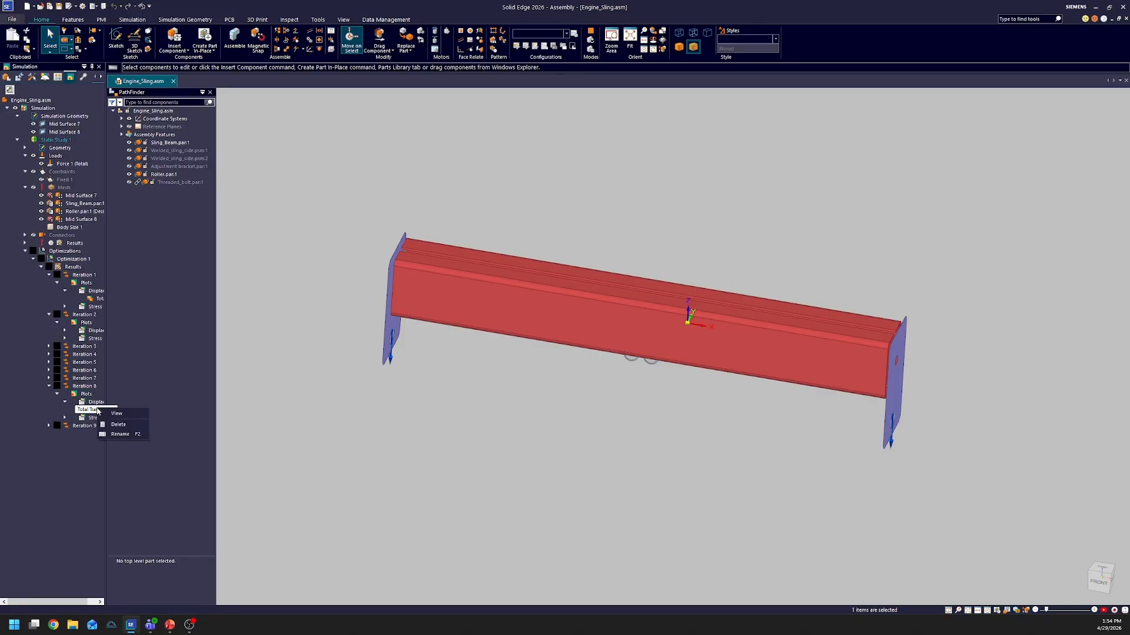
{"action": "left_click", "coordinate": [116, 414]}
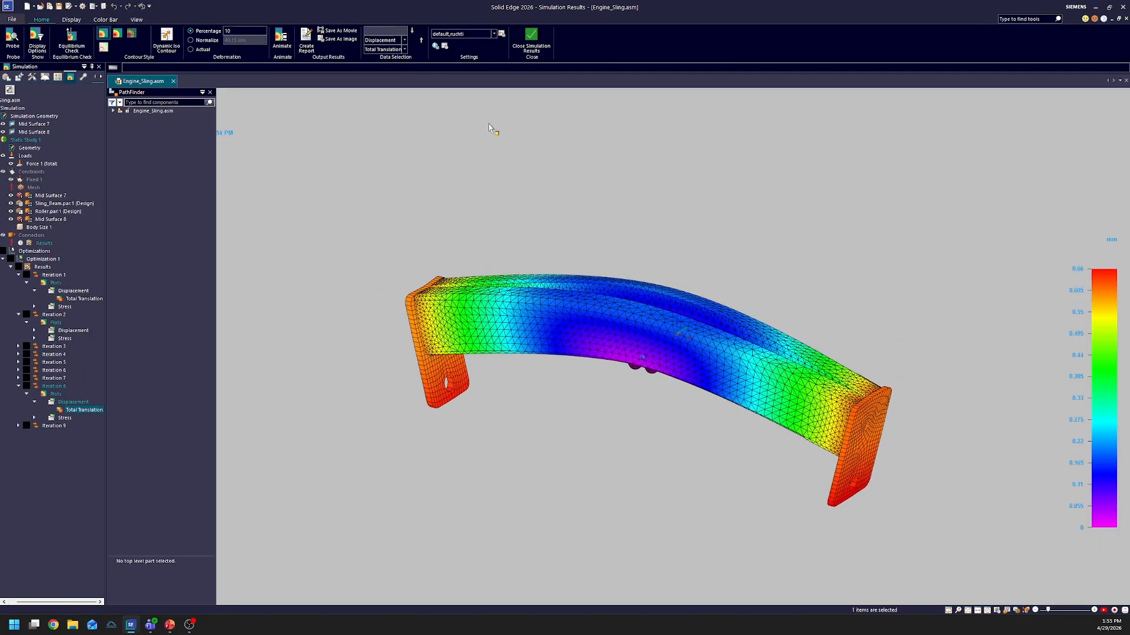
- Switch Iteration 8's result plot from displacement to stress, displaying Von Mises Stress
{"action": "left_click", "coordinate": [404, 40]}
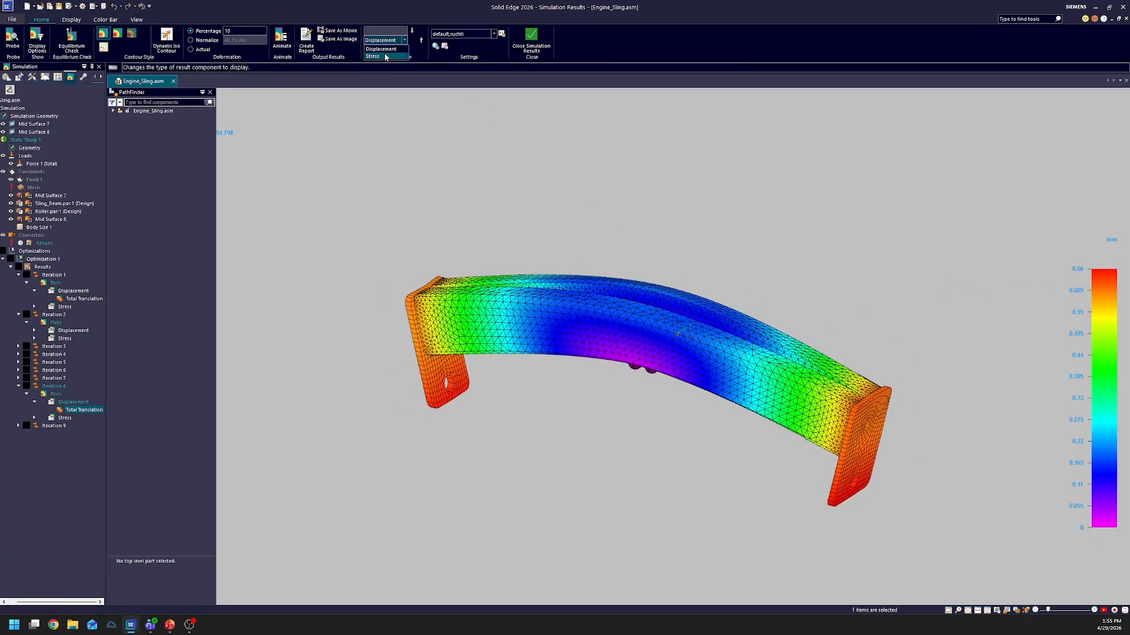
{"action": "left_click", "coordinate": [385, 57]}
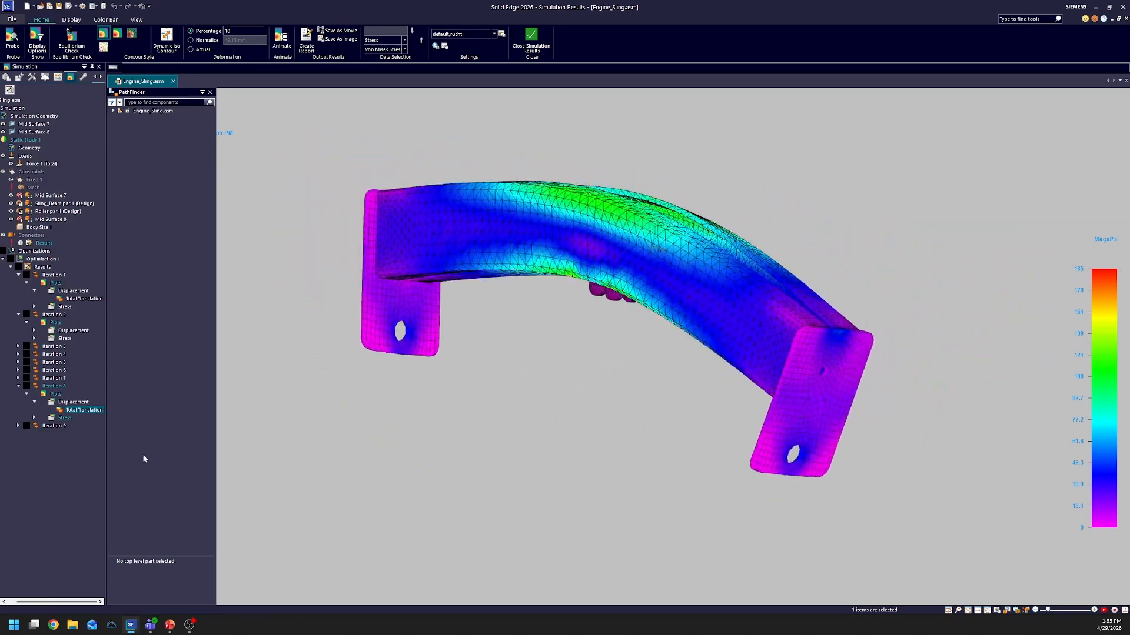
- Expand Iteration 9's displacement and stress plots and display its Total Translation plot
{"action": "left_click", "coordinate": [18, 425]}
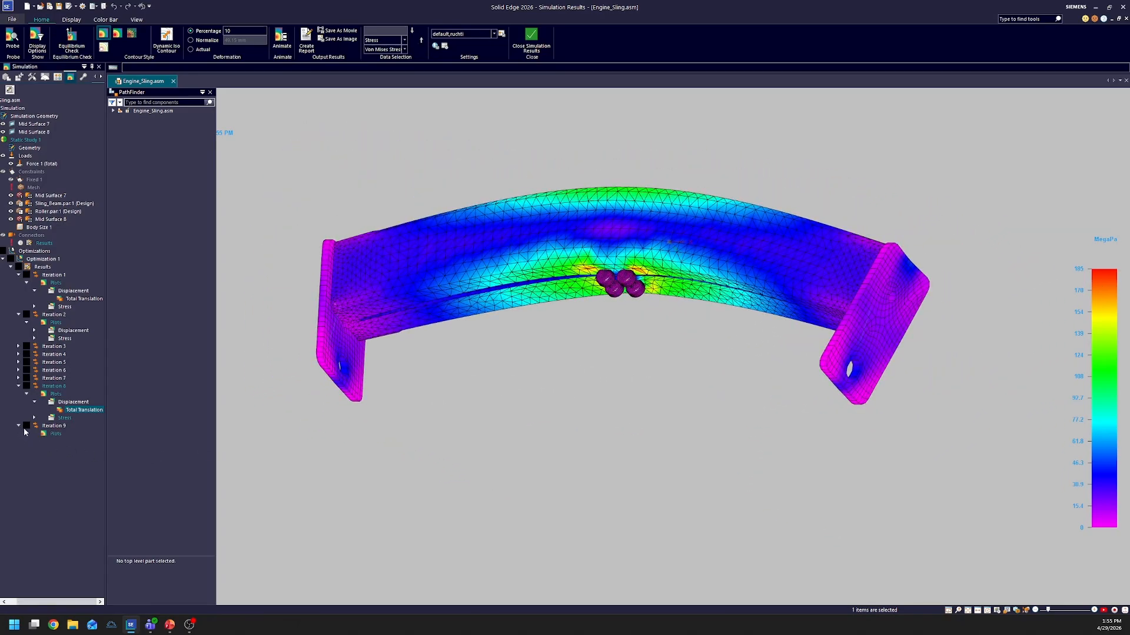
{"action": "left_click", "coordinate": [27, 434]}
{"action": "left_click", "coordinate": [34, 450]}
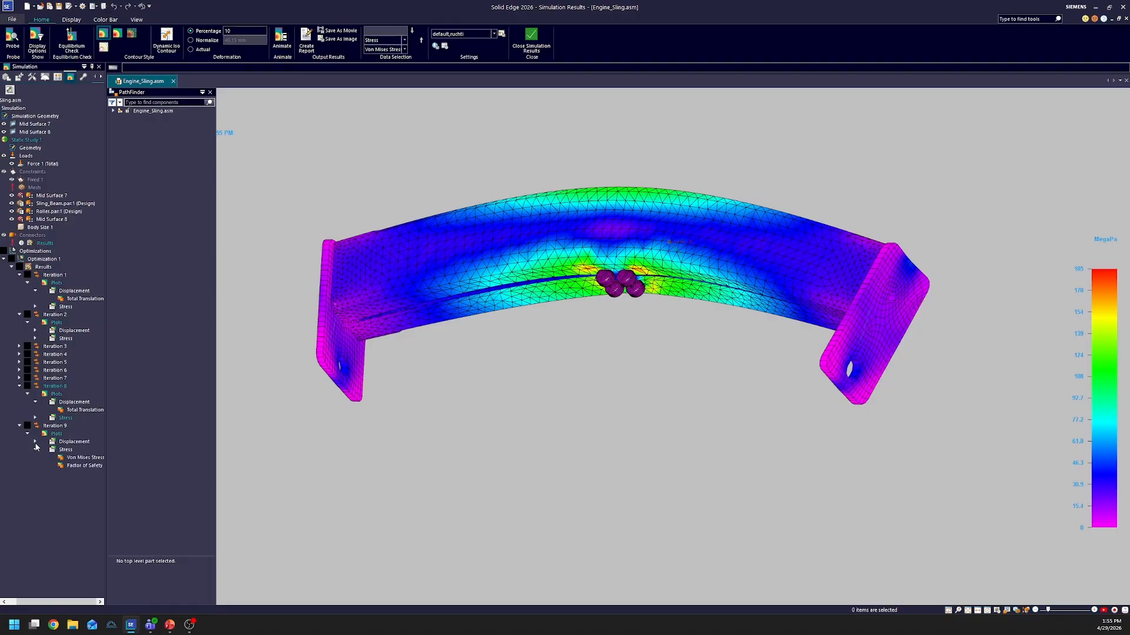
{"action": "left_click", "coordinate": [35, 442]}
{"action": "right_click", "coordinate": [70, 451]}
{"action": "left_click", "coordinate": [88, 457]}
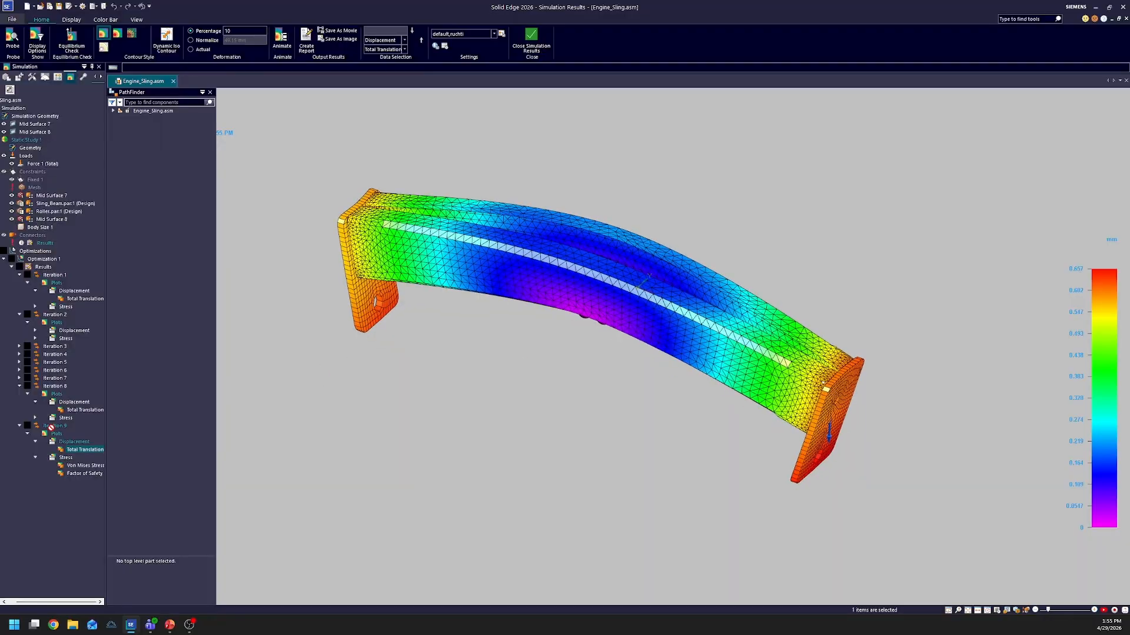
- Examine Iteration 9's Von Mises Stress plot and close the simulation results
{"action": "right_click", "coordinate": [83, 465]}
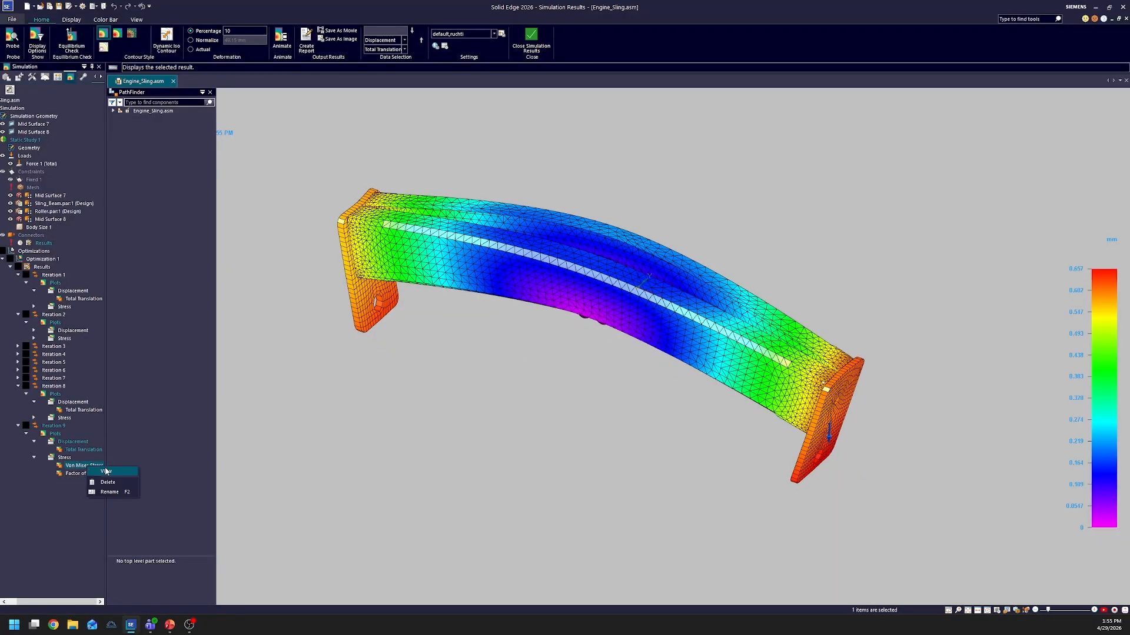
{"action": "left_click", "coordinate": [103, 471]}
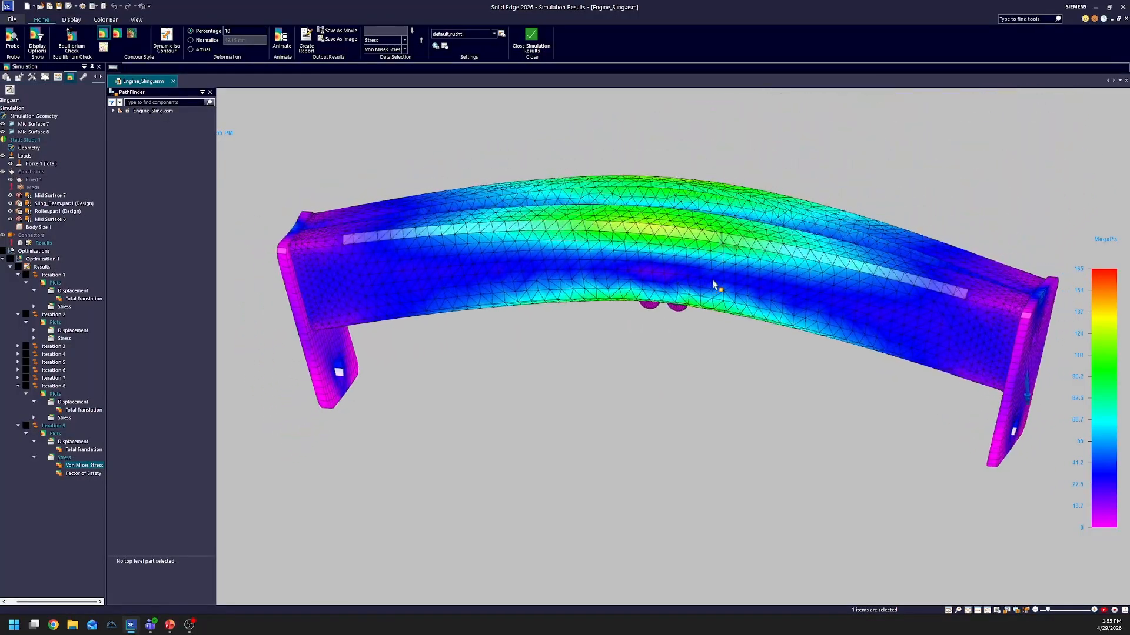
{"action": "left_click", "coordinate": [532, 38]}
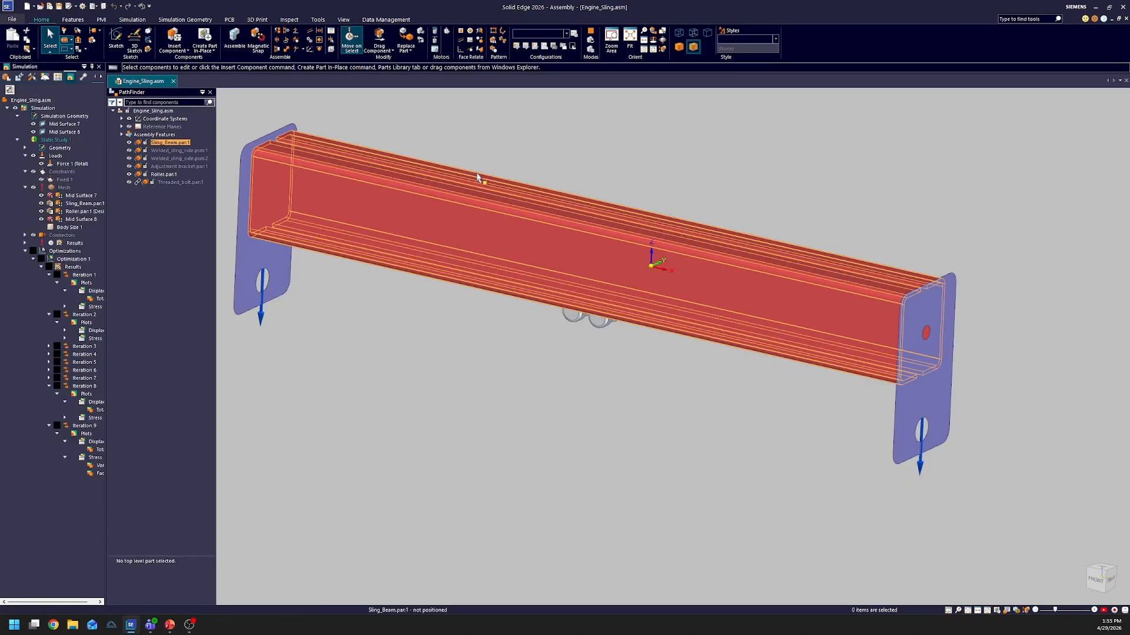
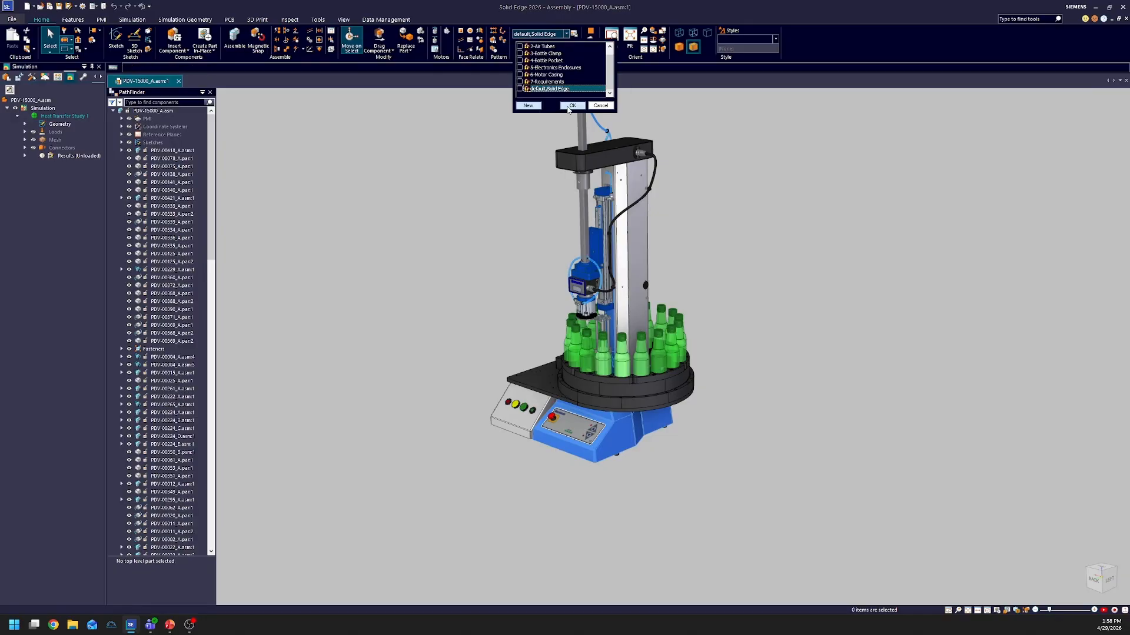
- Apply the 6-Motor Casing display configuration to the PDV-15000_A assembly and hide the casing's flat cover plate
{"action": "left_click", "coordinate": [573, 105]}
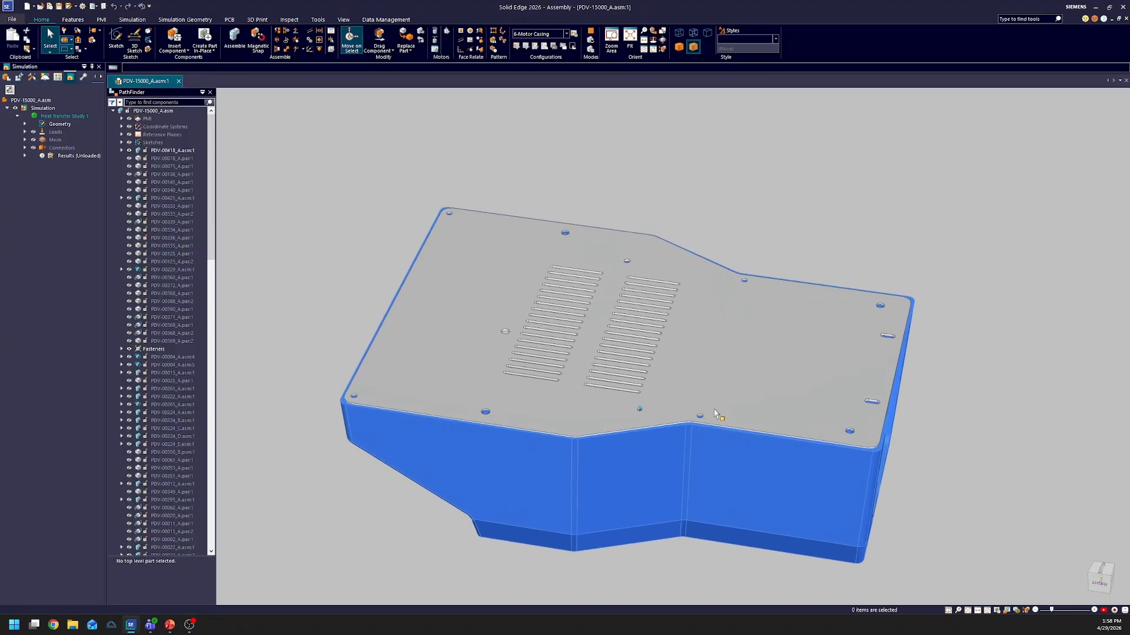
{"action": "left_click", "coordinate": [727, 348]}
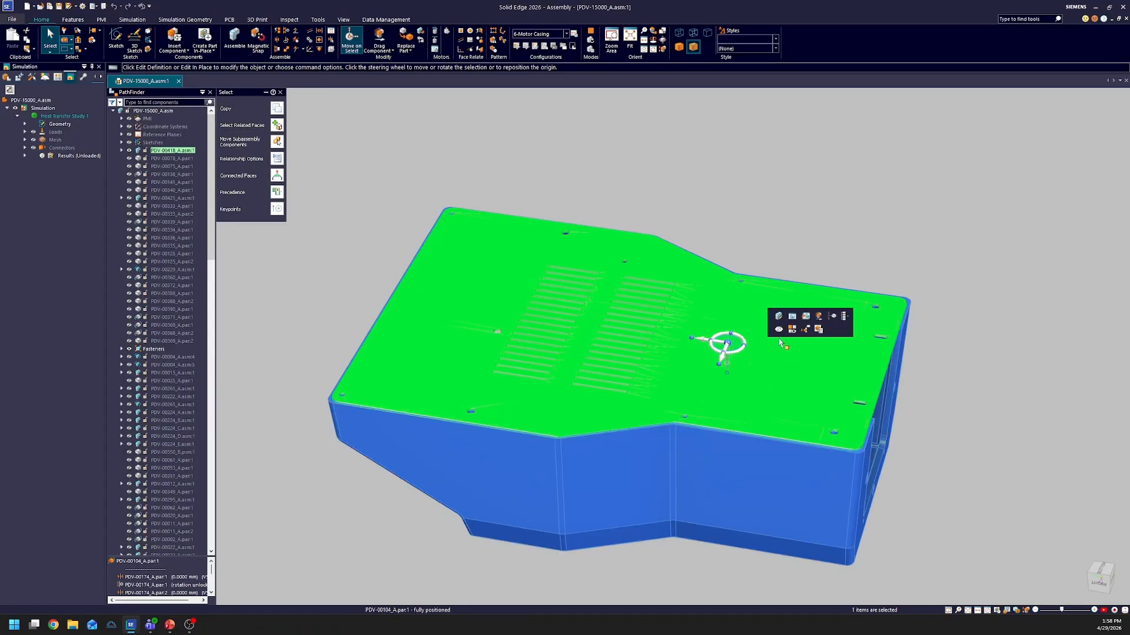
{"action": "key", "text": "ctrl+h"}
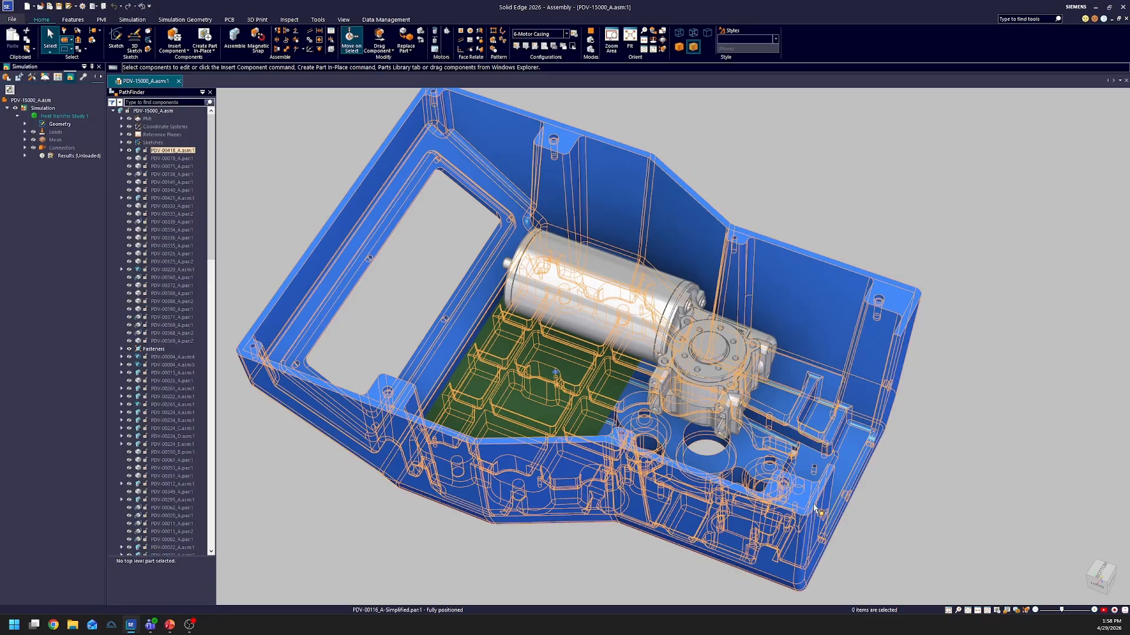
{"action": "left_click", "coordinate": [466, 381]}
{"action": "left_click", "coordinate": [830, 173]}
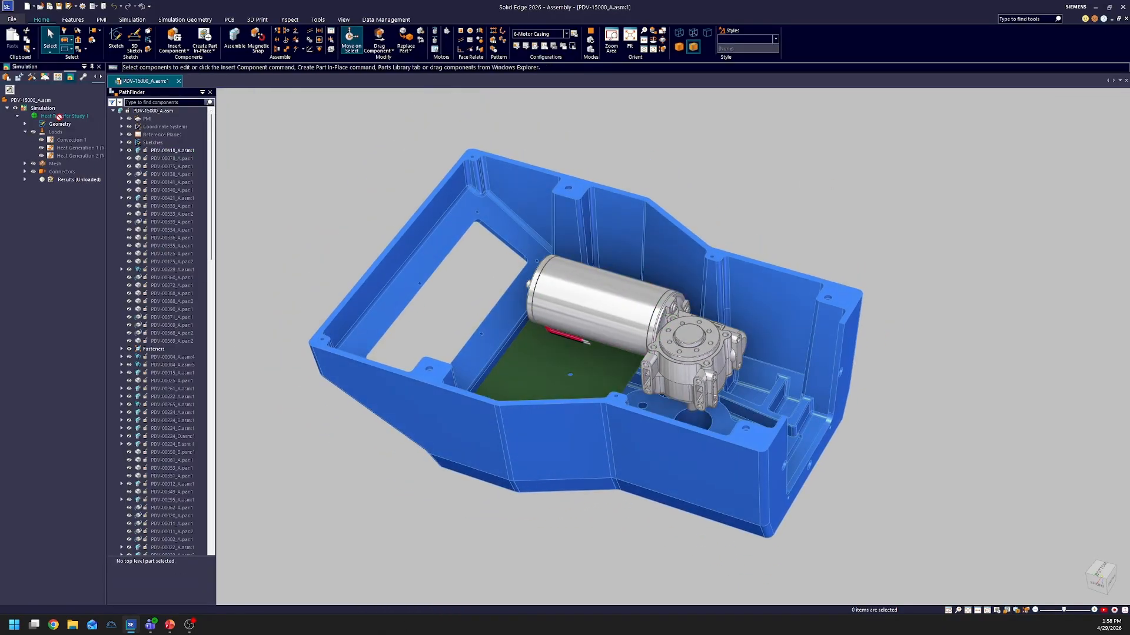
- Show the heat transfer study's loads and isolate the Convection 1 symbols on the casing
{"action": "left_click", "coordinate": [34, 132]}
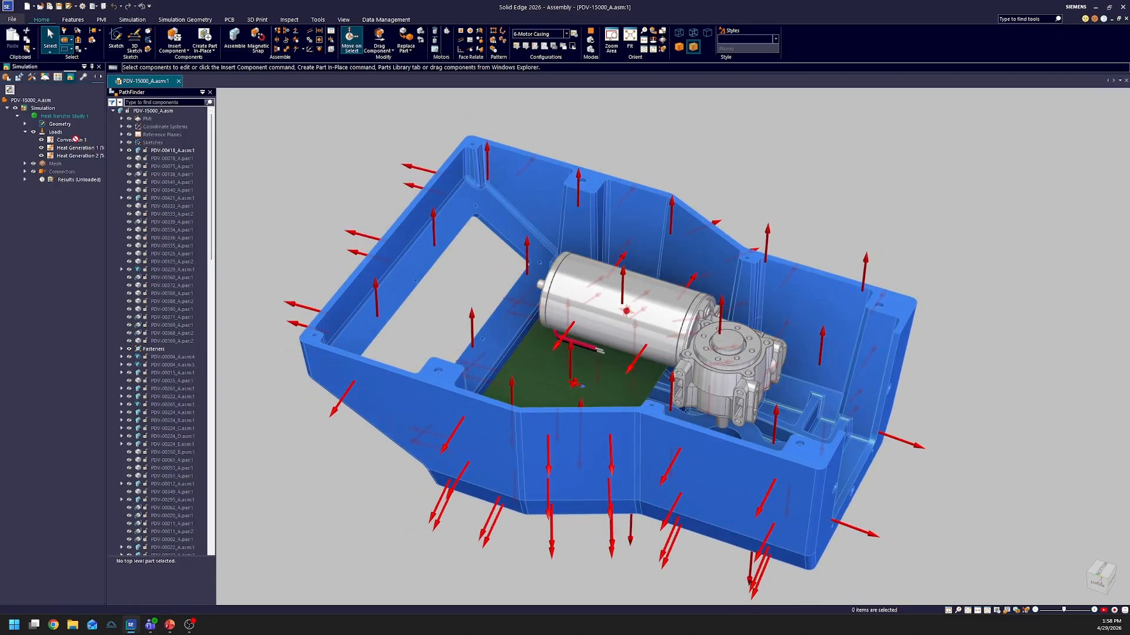
{"action": "left_click", "coordinate": [34, 132]}
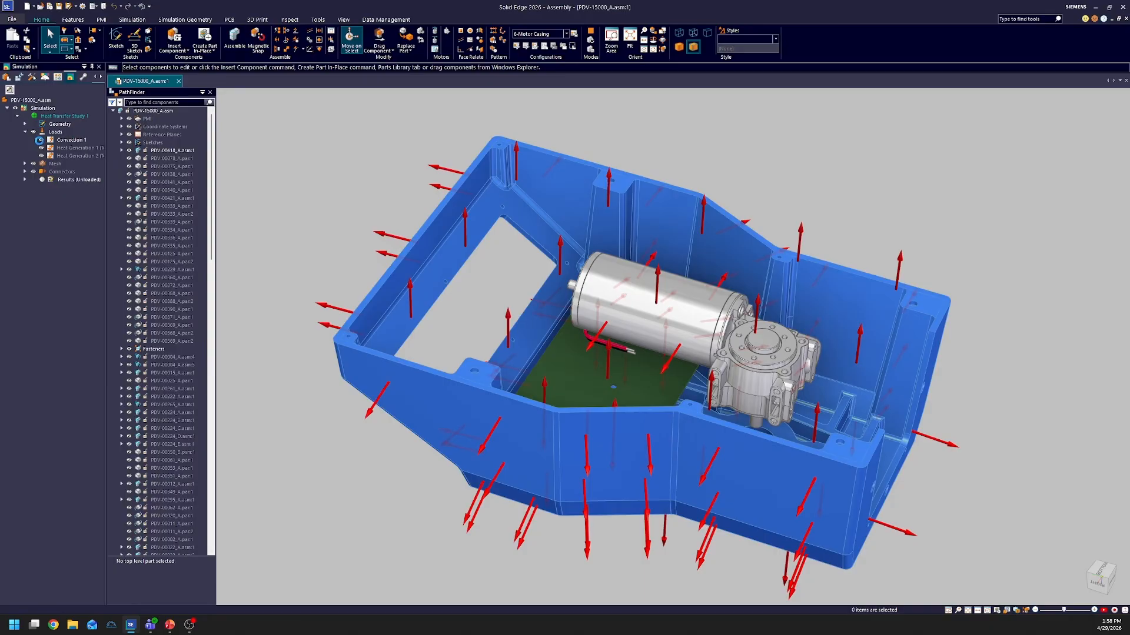
{"action": "left_click", "coordinate": [41, 140]}
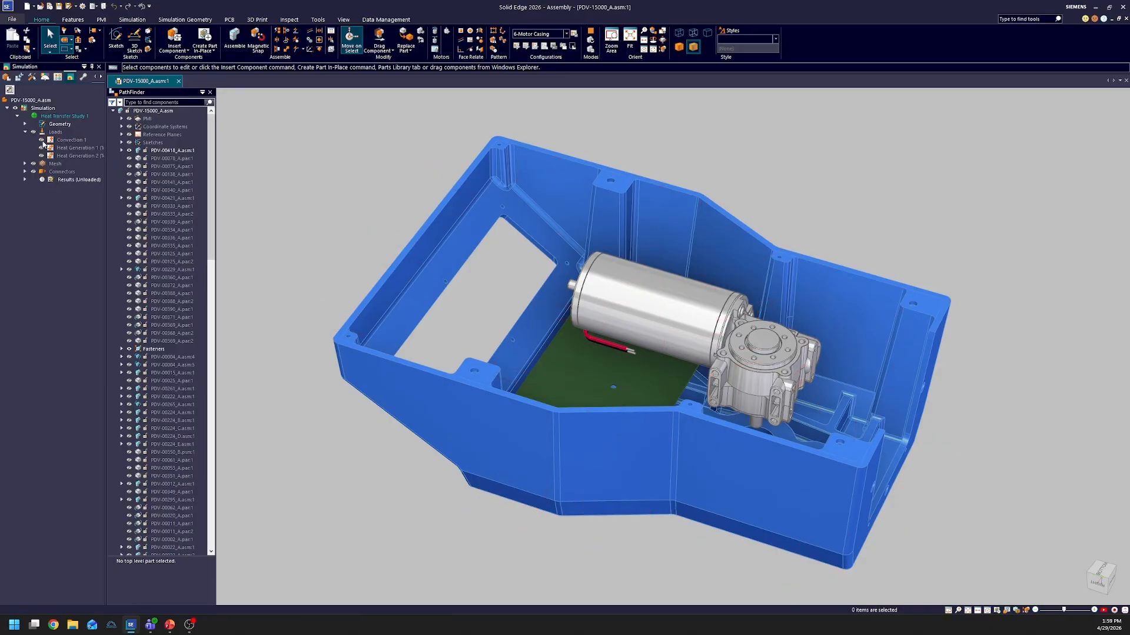
{"action": "left_click", "coordinate": [42, 140]}
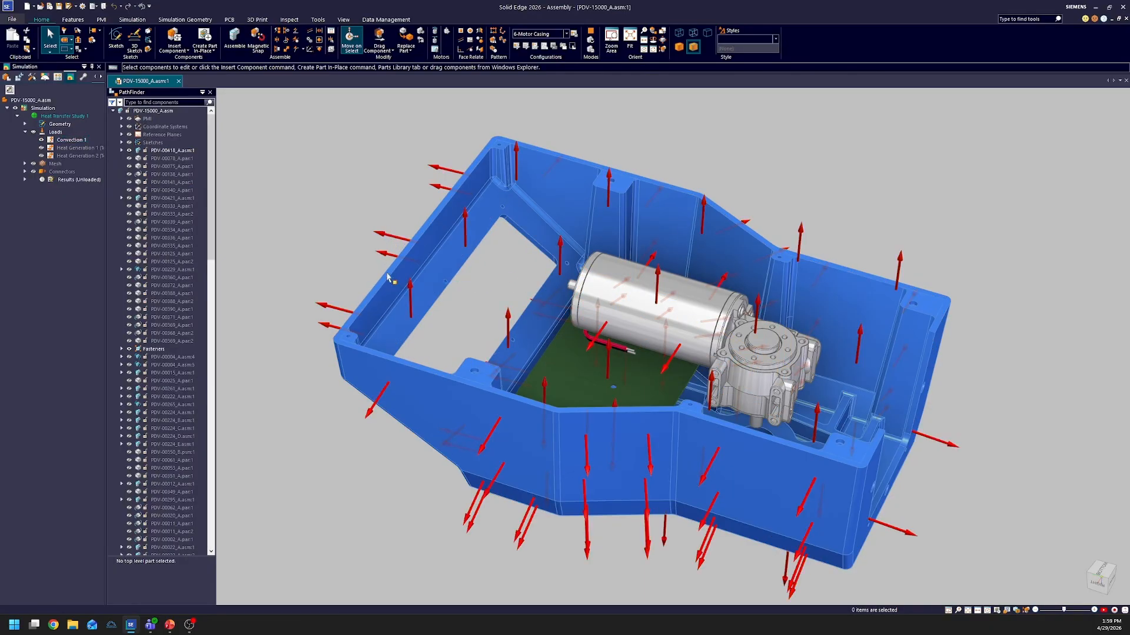
- Open the Convection 1 definition to review its film coefficient and ambient temperature, and close it
{"action": "left_click", "coordinate": [394, 241]}
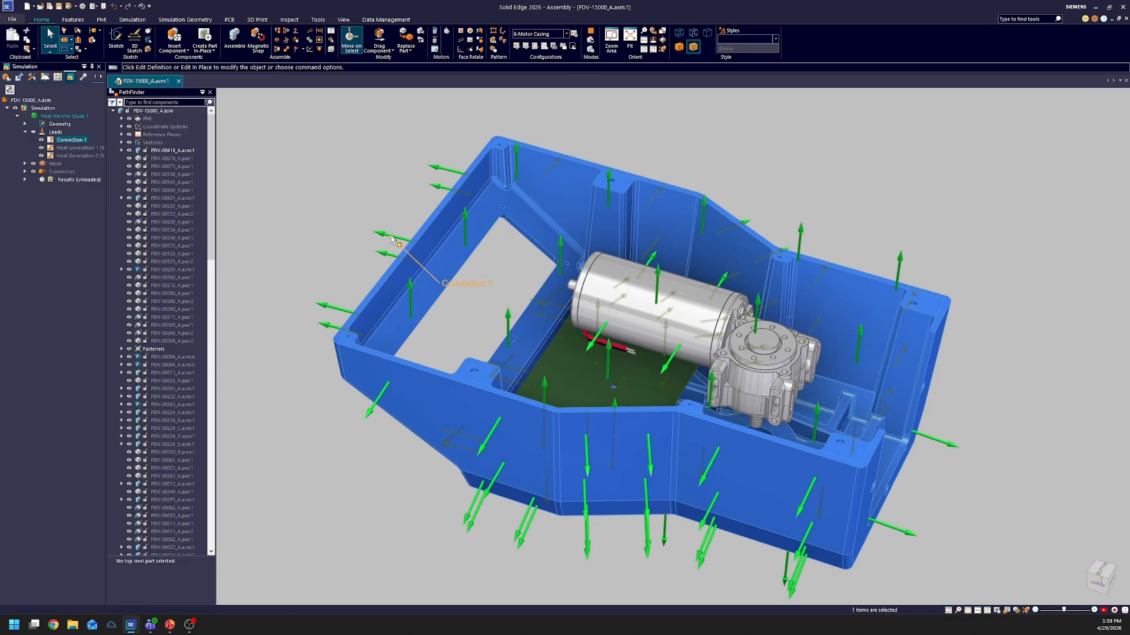
{"action": "double_click", "coordinate": [469, 283]}
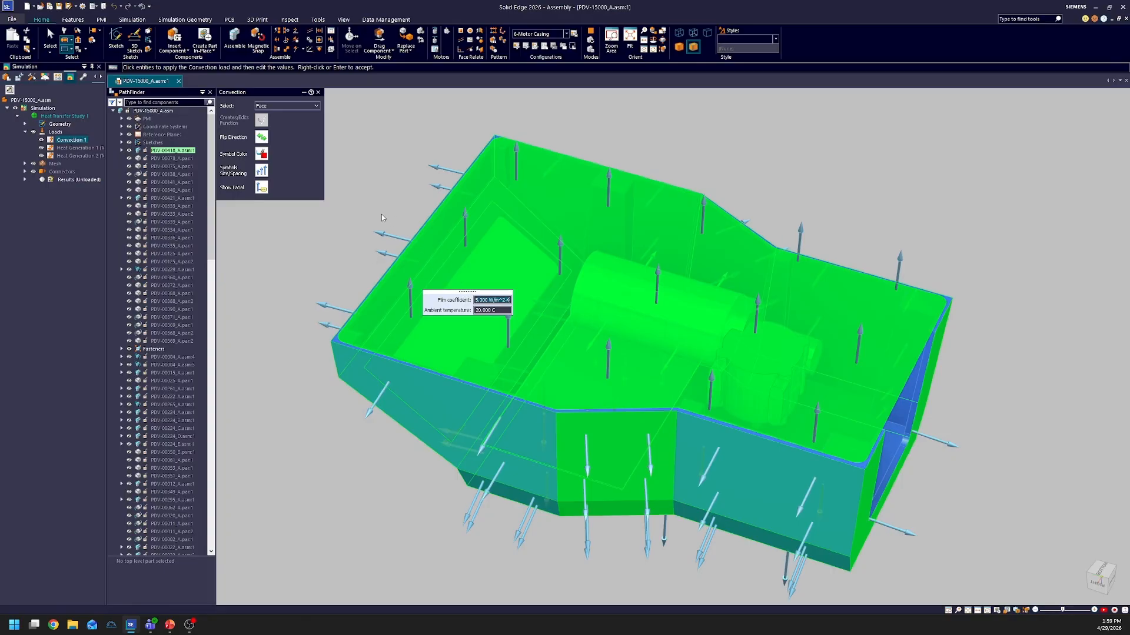
{"action": "right_click", "coordinate": [397, 254]}
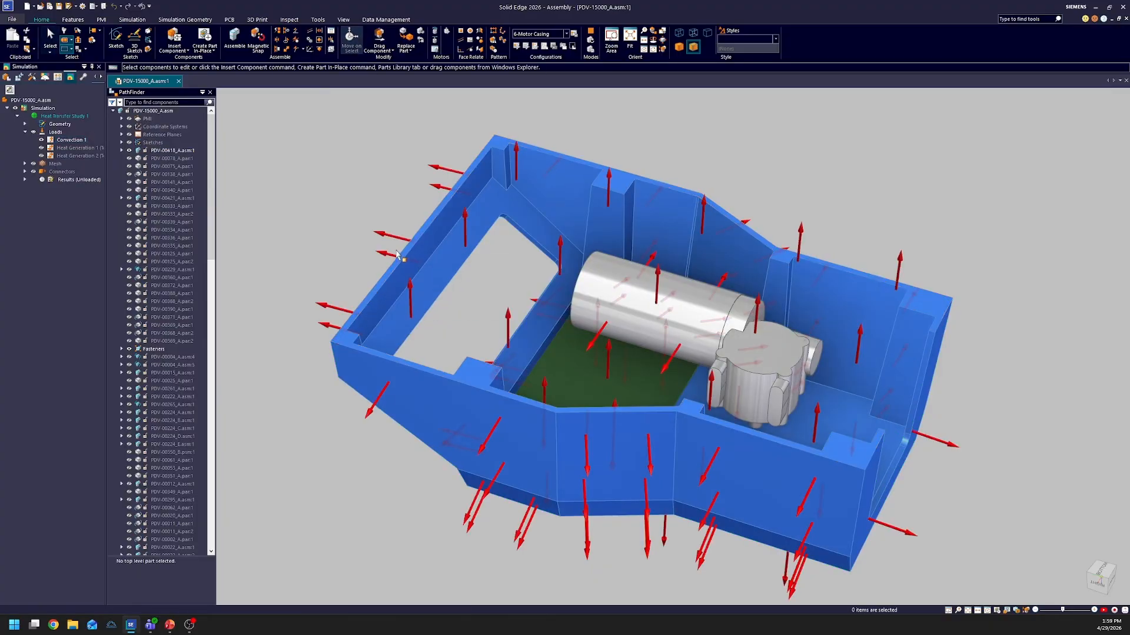
- Hide Convection 1, show both heat generation loads, and widen the simulation tree to reveal their full names
{"action": "left_click", "coordinate": [41, 140]}
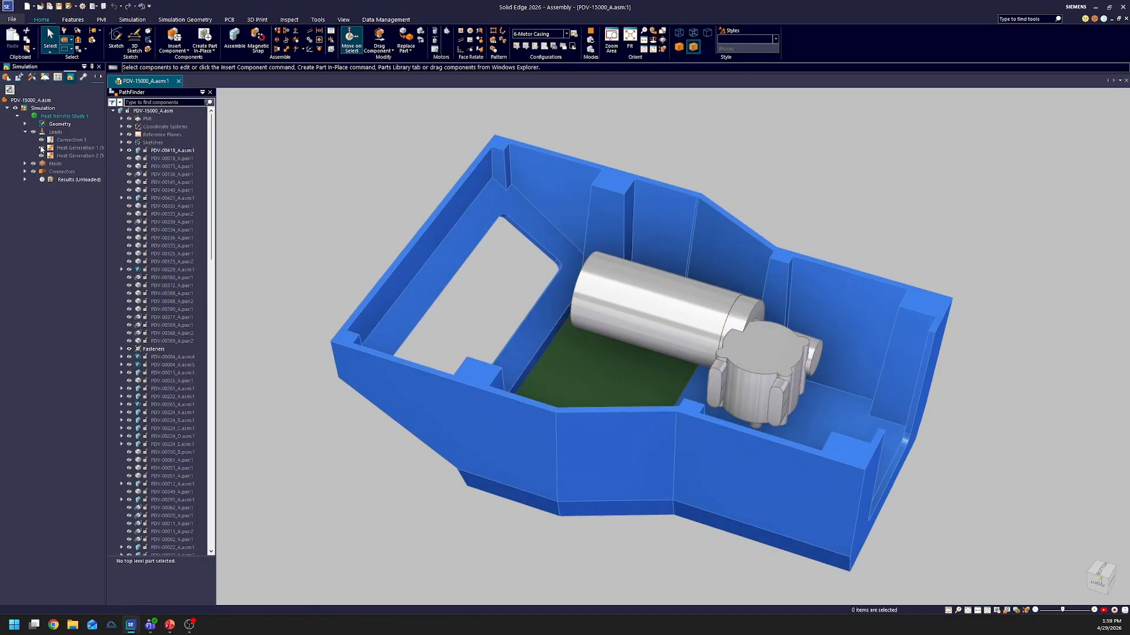
{"action": "scroll", "coordinate": [249, 194], "scroll_direction": "down", "scroll_amount": 1}
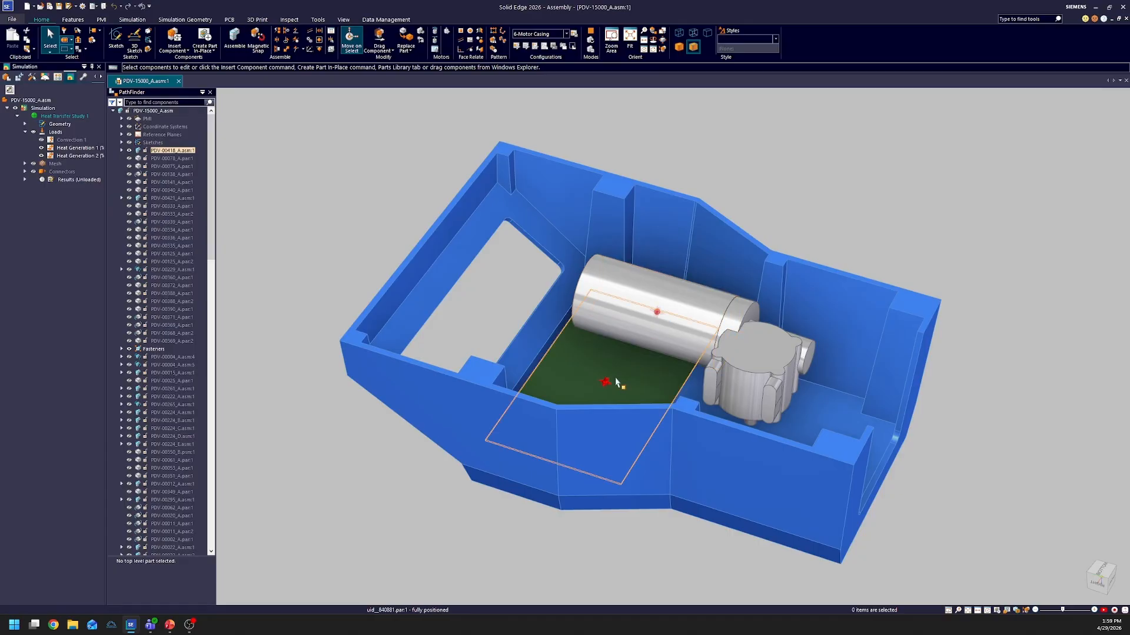
{"action": "middle_click_drag", "start_coordinate": [615, 377], "coordinate": [602, 406]}
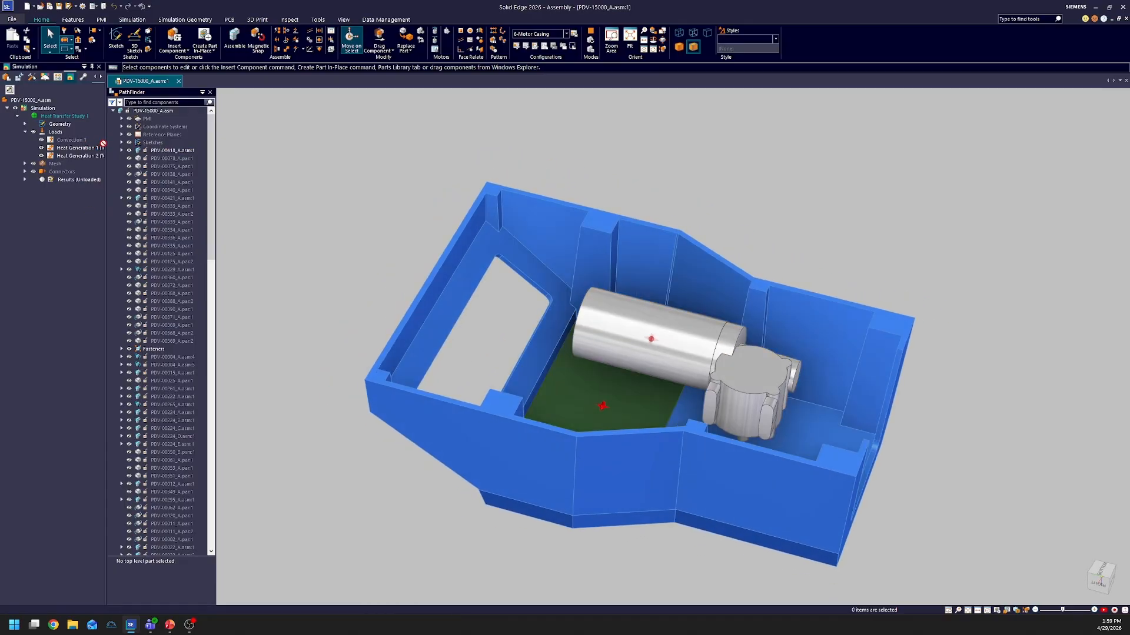
{"action": "left_click_drag", "start_coordinate": [146, 142], "coordinate": [150, 143]}
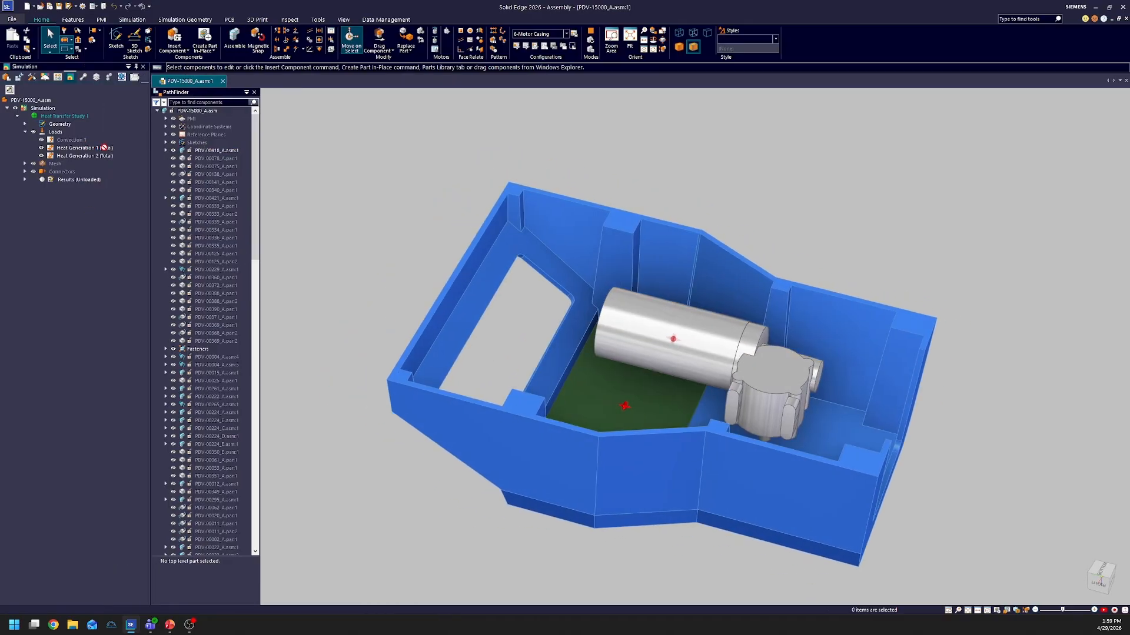
{"action": "left_click", "coordinate": [673, 342]}
{"action": "middle_click_drag", "start_coordinate": [674, 341], "coordinate": [348, 363]}
{"action": "key", "text": "Escape"}
- Get the Advanced simulation license to enable the study's commands
{"action": "left_click", "coordinate": [145, 21]}
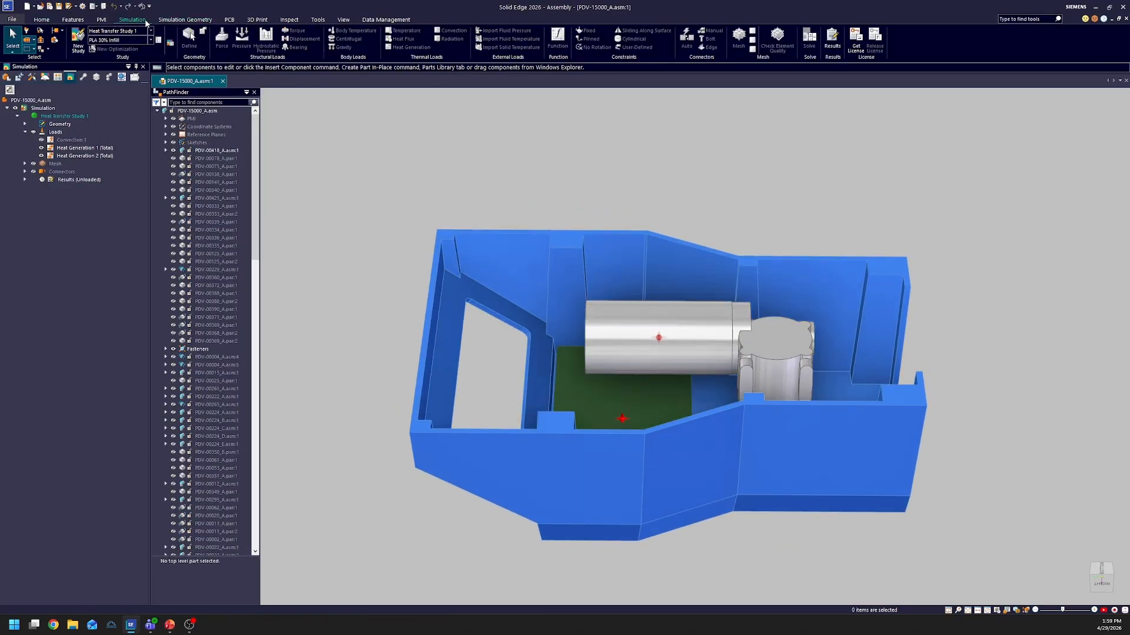
{"action": "left_click", "coordinate": [856, 40]}
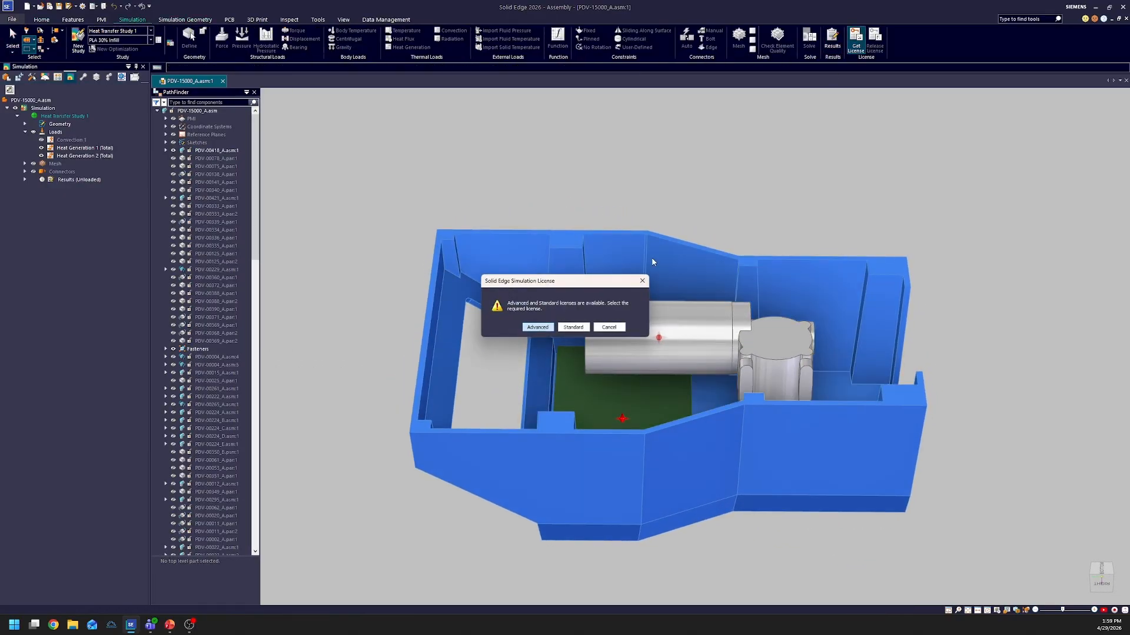
{"action": "left_click", "coordinate": [537, 327]}
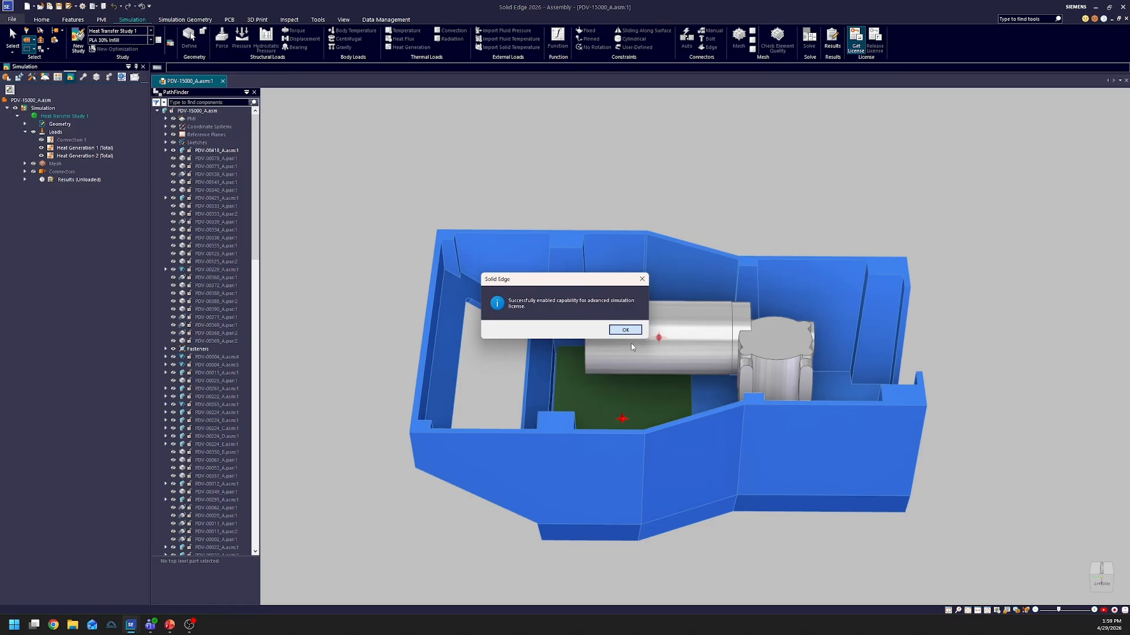
{"action": "left_click", "coordinate": [625, 330]}
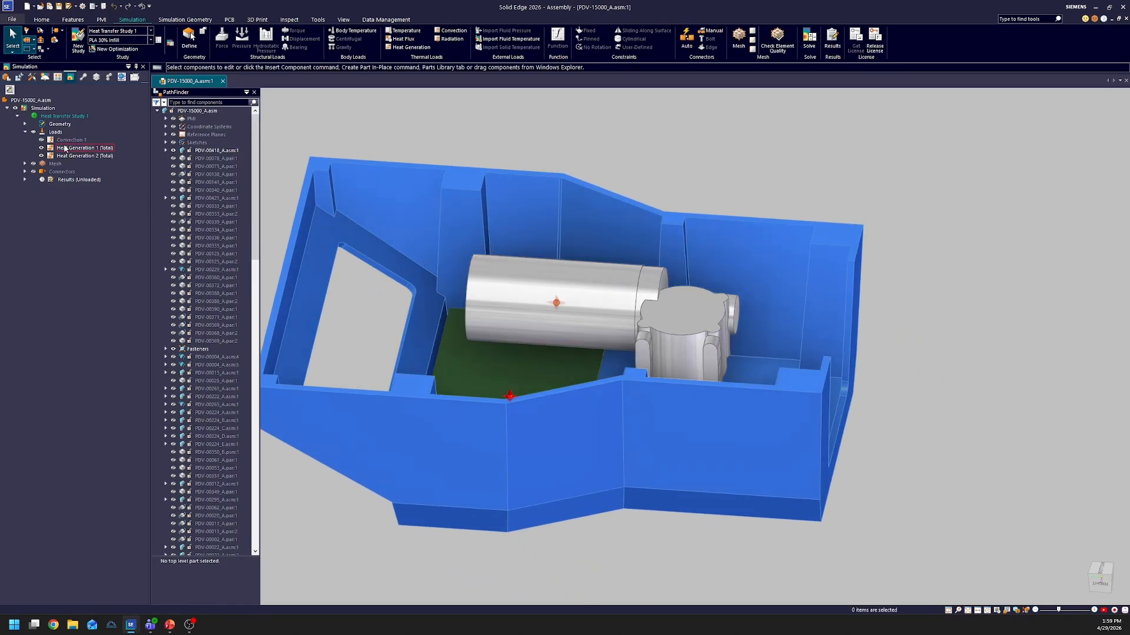
- Open the definitions of Heat Generation 1 and Heat Generation 2 to review their components and load values
{"action": "left_click", "coordinate": [64, 141]}
{"action": "left_click", "coordinate": [66, 148]}
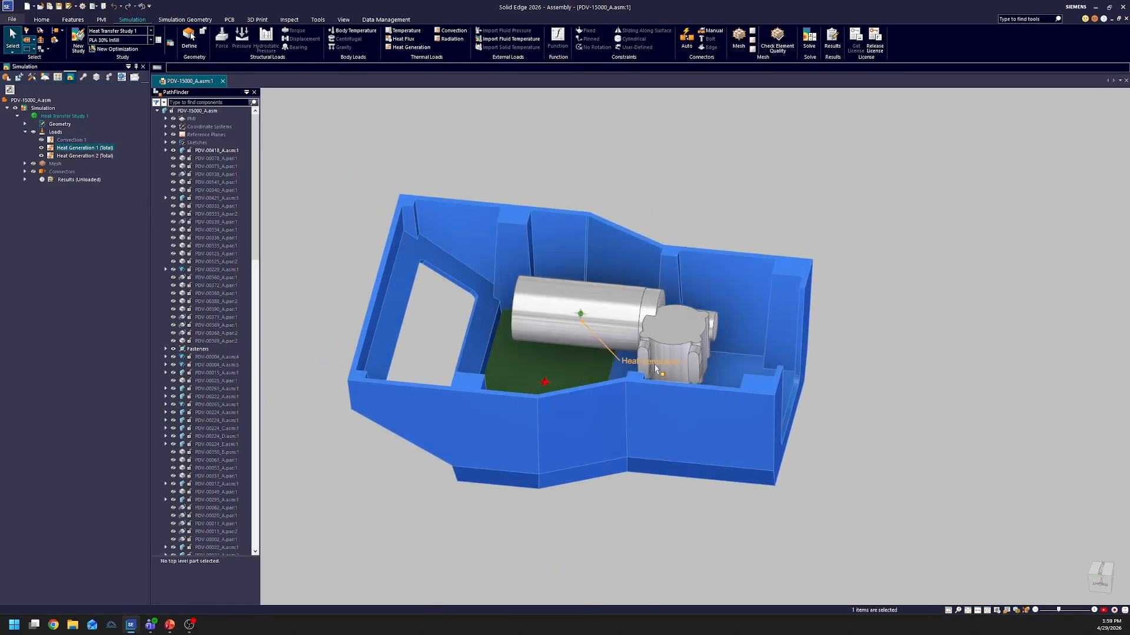
{"action": "left_click", "coordinate": [566, 383]}
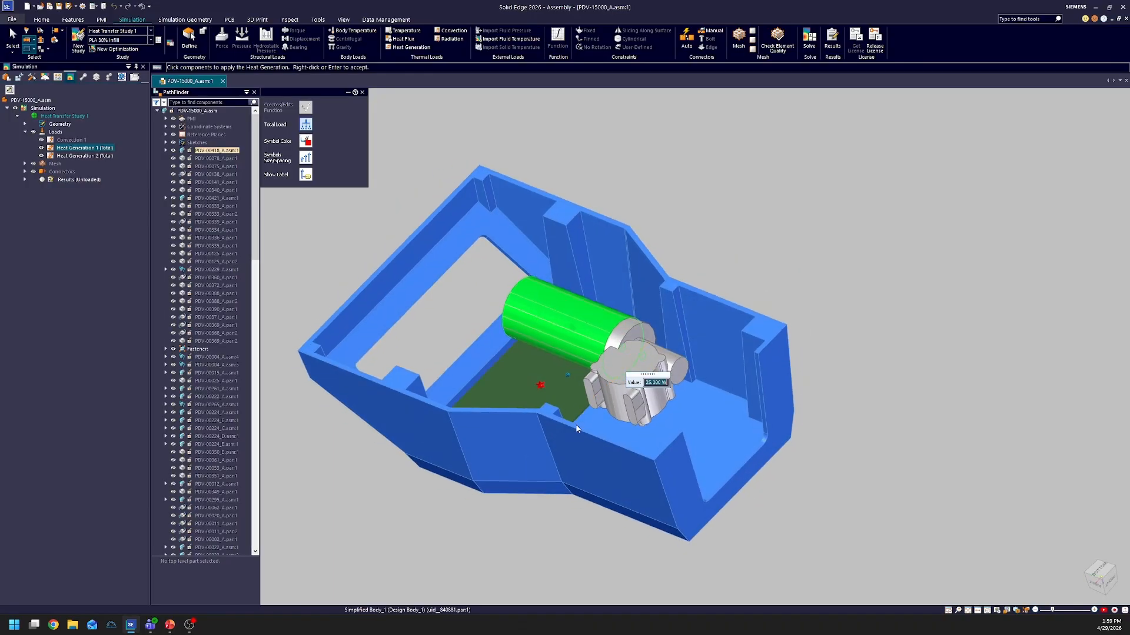
{"action": "right_click", "coordinate": [571, 468]}
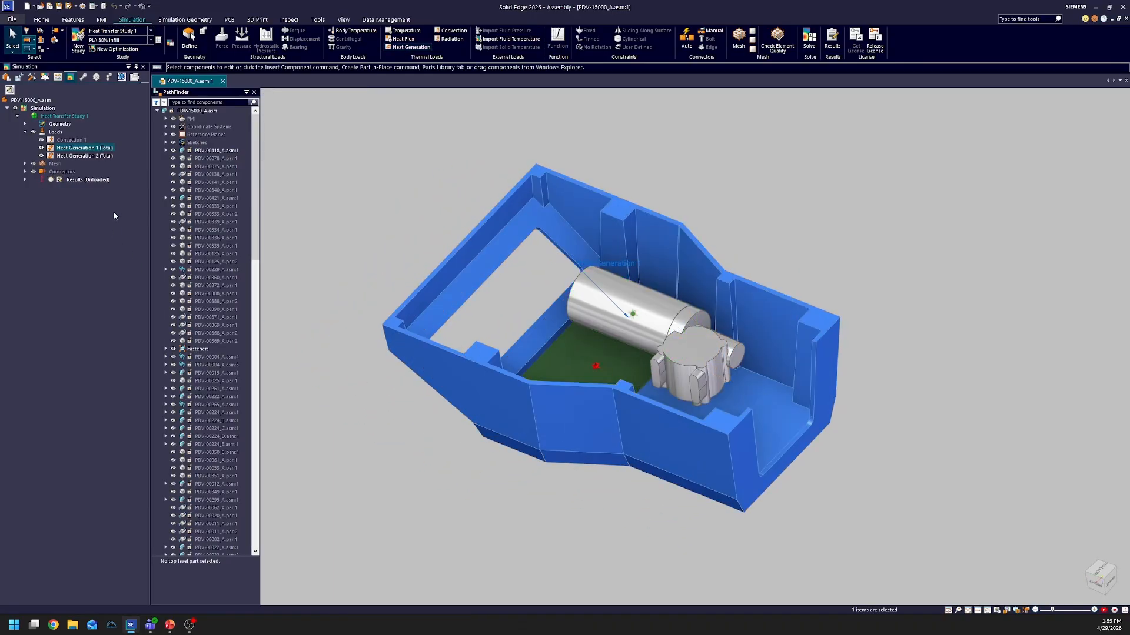
{"action": "left_click", "coordinate": [90, 156]}
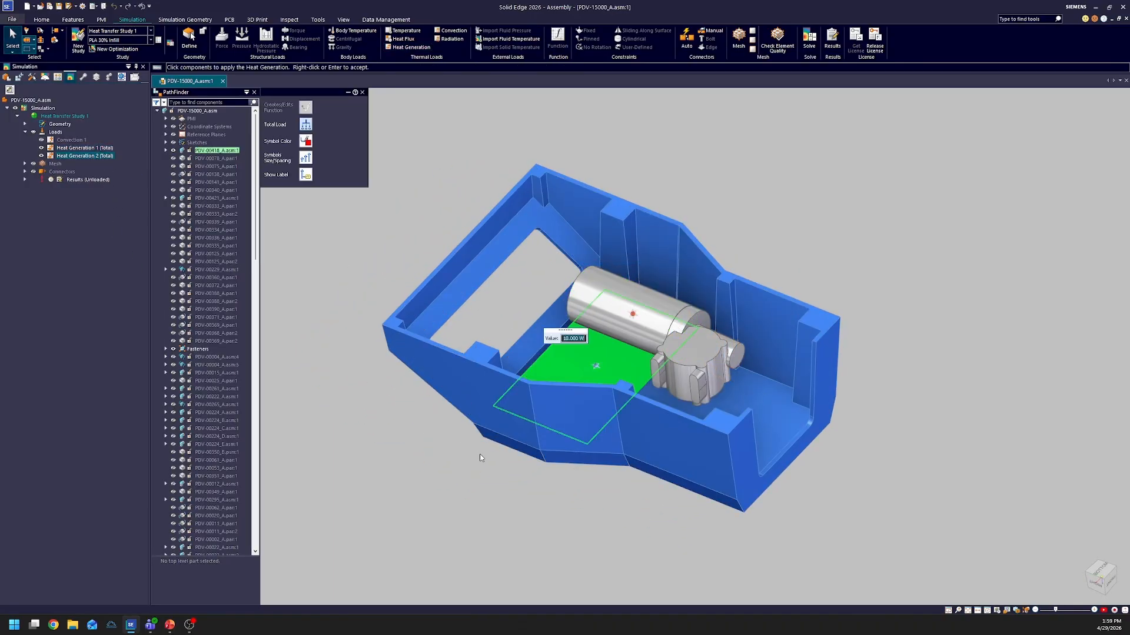
{"action": "right_click", "coordinate": [487, 468]}
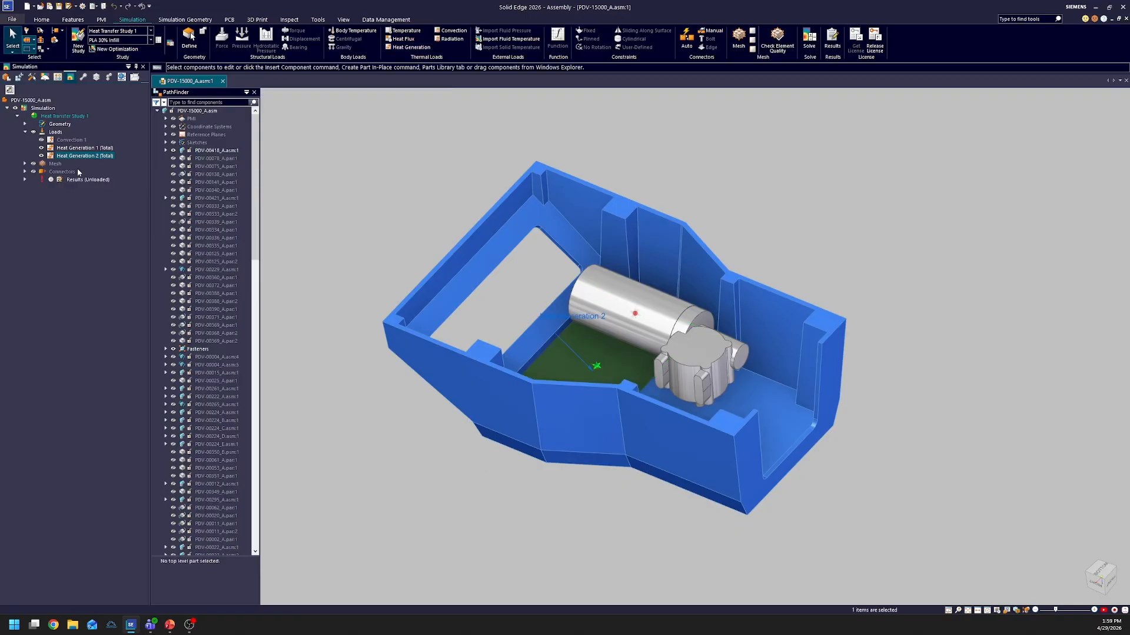
- Expand the study's connectors, load the heat transfer results, and examine the temperature plot from several angles
{"action": "left_click", "coordinate": [32, 172]}
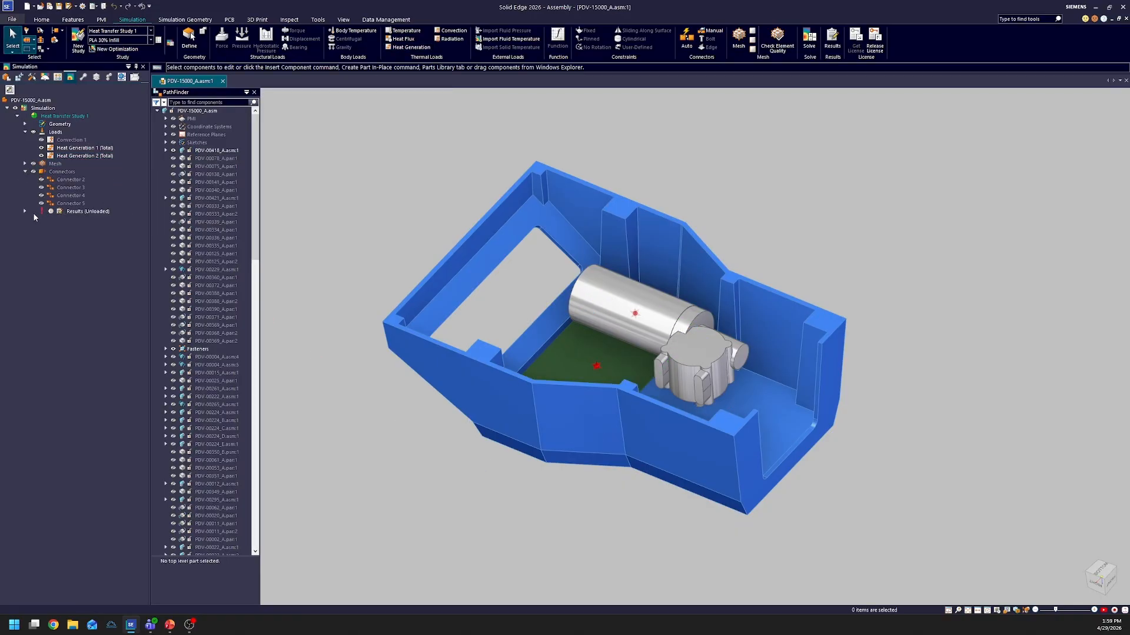
{"action": "right_click", "coordinate": [93, 211]}
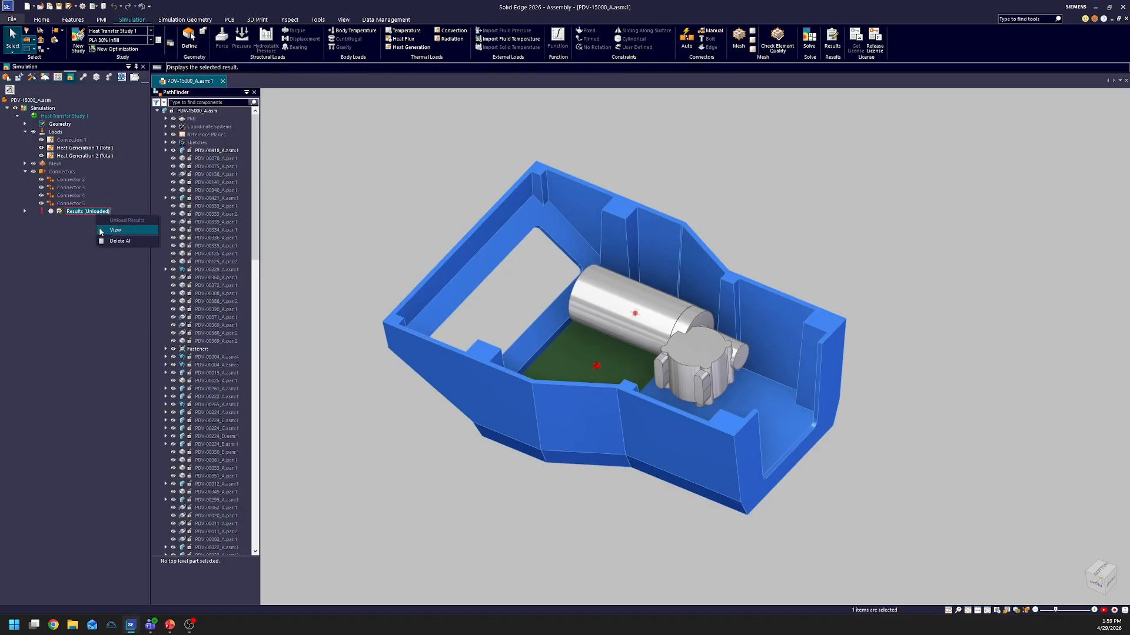
{"action": "left_click", "coordinate": [100, 227]}
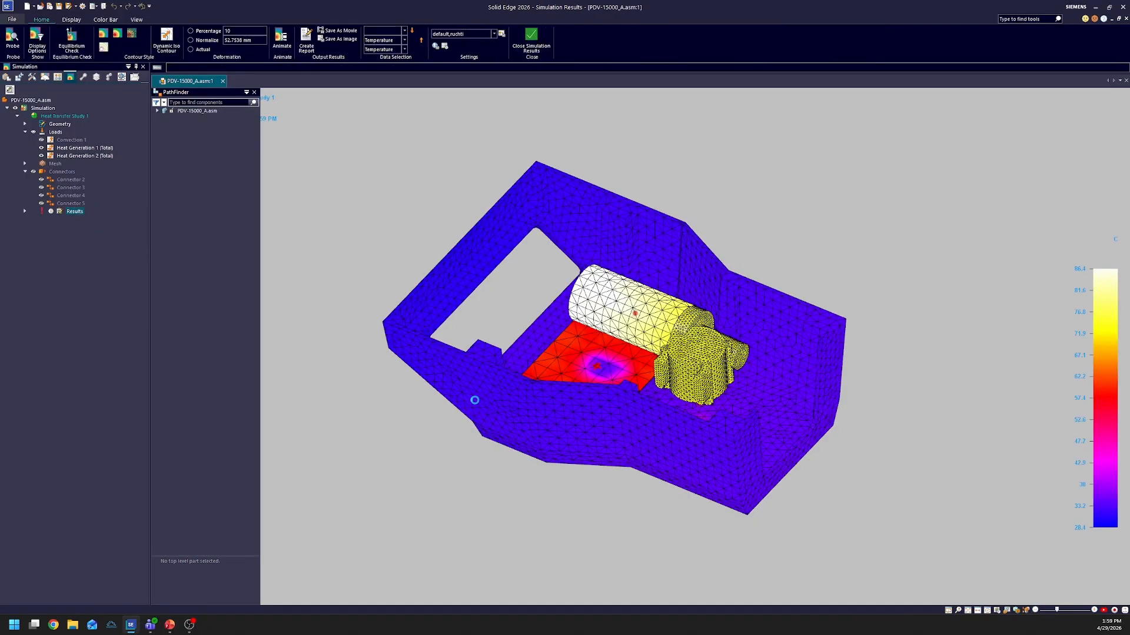
{"action": "middle_click_drag", "start_coordinate": [564, 351], "coordinate": [692, 424]}
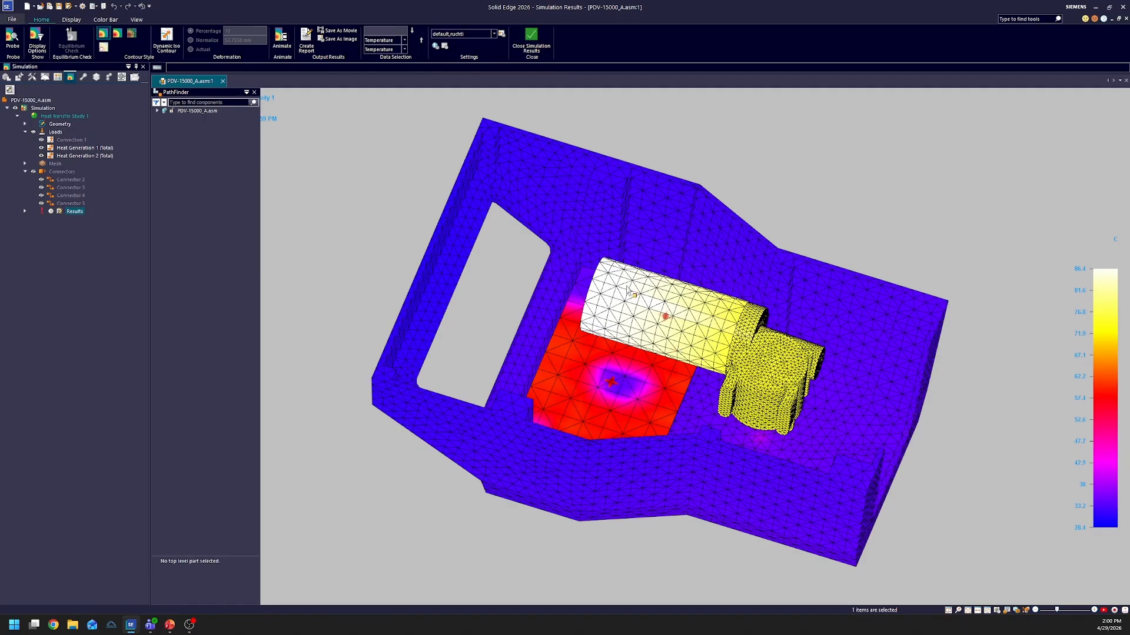
{"action": "middle_click_drag", "start_coordinate": [656, 470], "coordinate": [613, 328]}
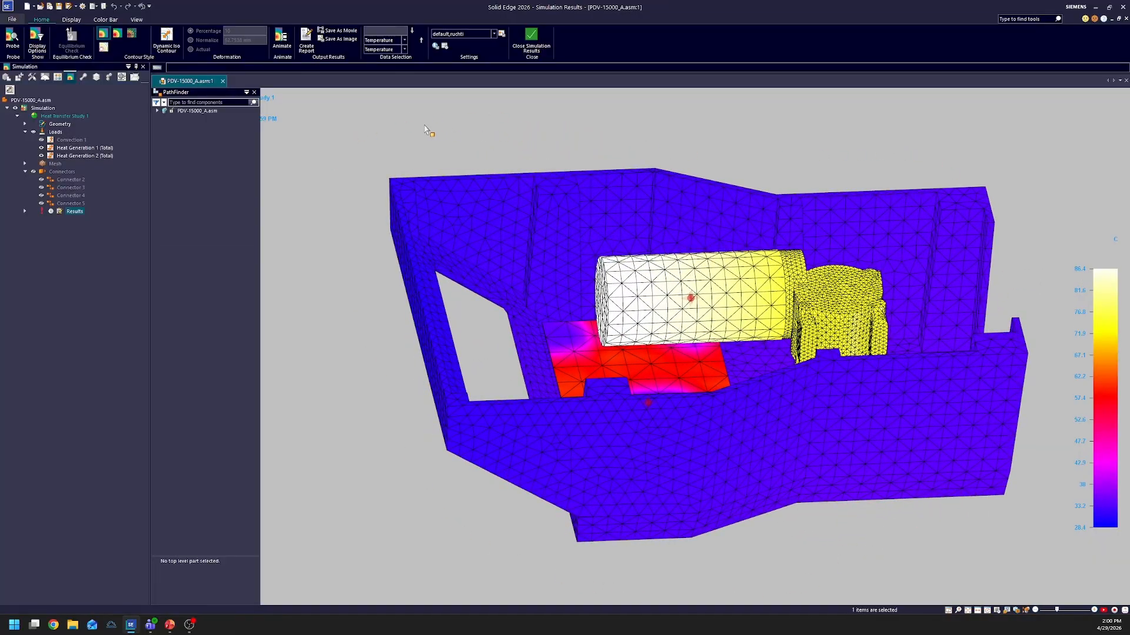
{"action": "middle_click_drag", "start_coordinate": [869, 538], "coordinate": [641, 347]}
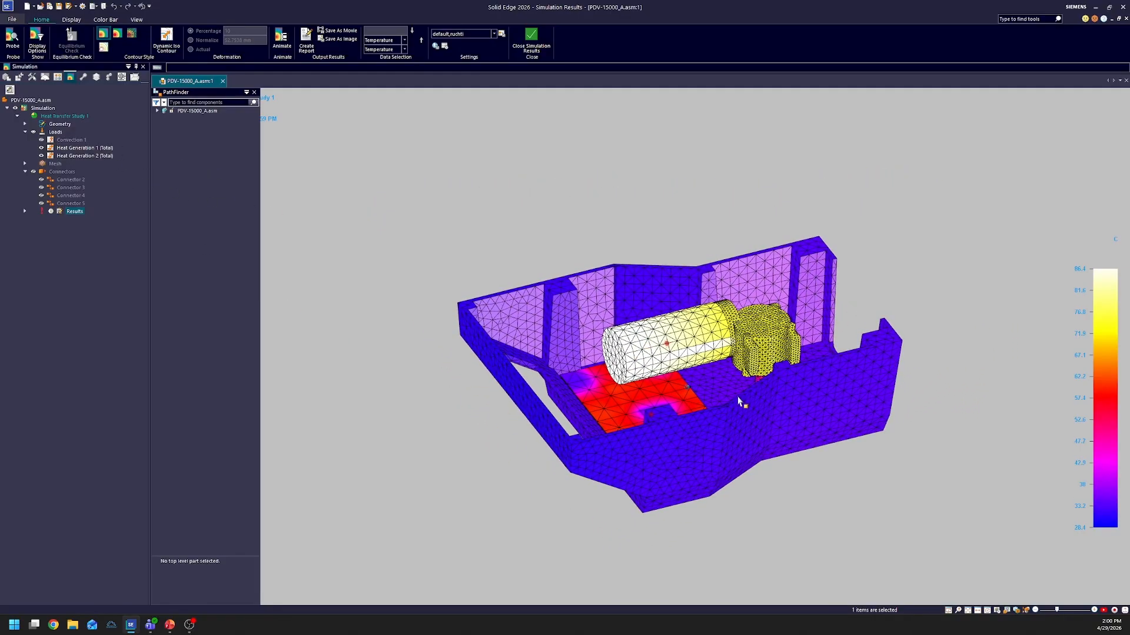
{"action": "mouse_move", "coordinate": [738, 400]}
{"action": "middle_mouse_down"}
{"action": "mouse_move", "coordinate": [880, 371]}
{"action": "mouse_move", "coordinate": [1106, 289]}
{"action": "mouse_move", "coordinate": [1045, 265]}
{"action": "middle_mouse_up"}
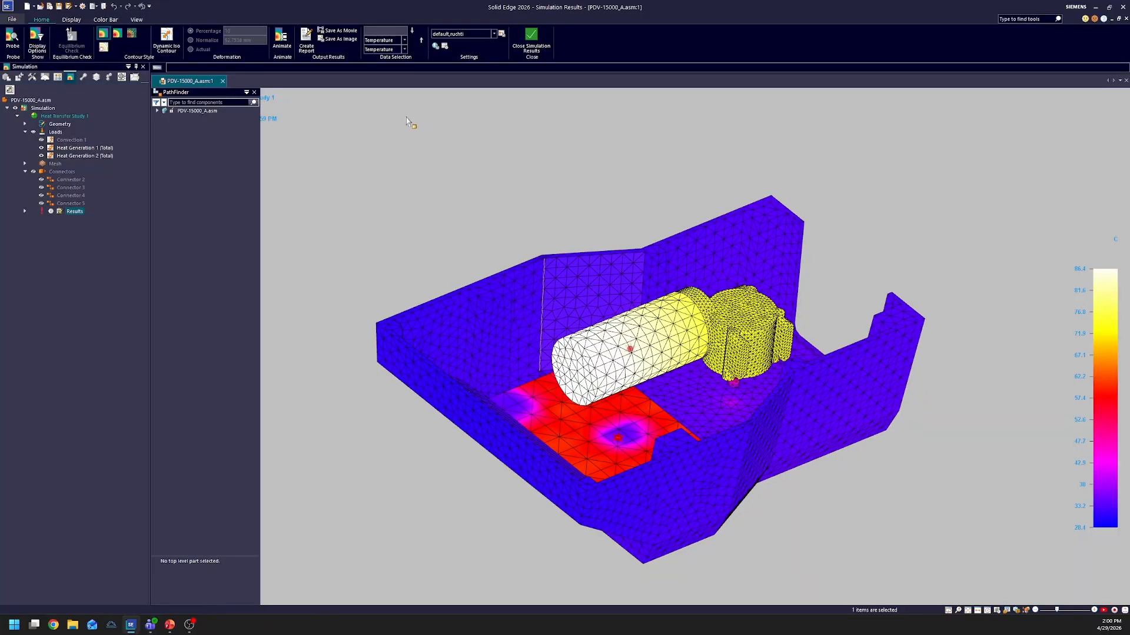
- Turn on the maximum value marker for the temperature plot and inspect the hottest area around the motor
{"action": "left_click", "coordinate": [66, 21]}
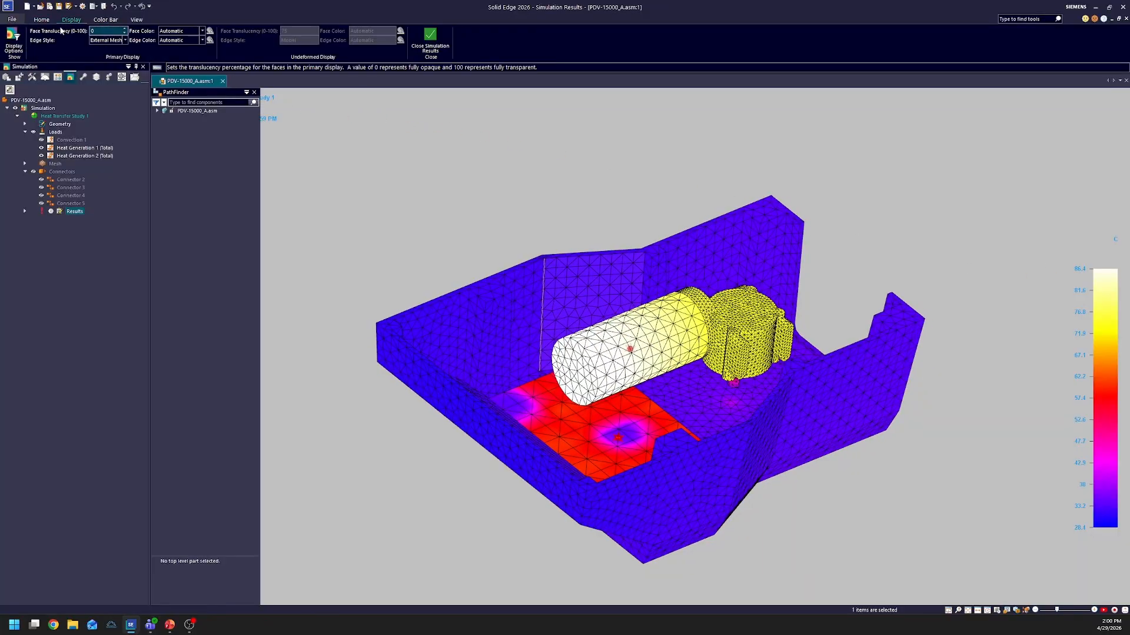
{"action": "left_click", "coordinate": [106, 20]}
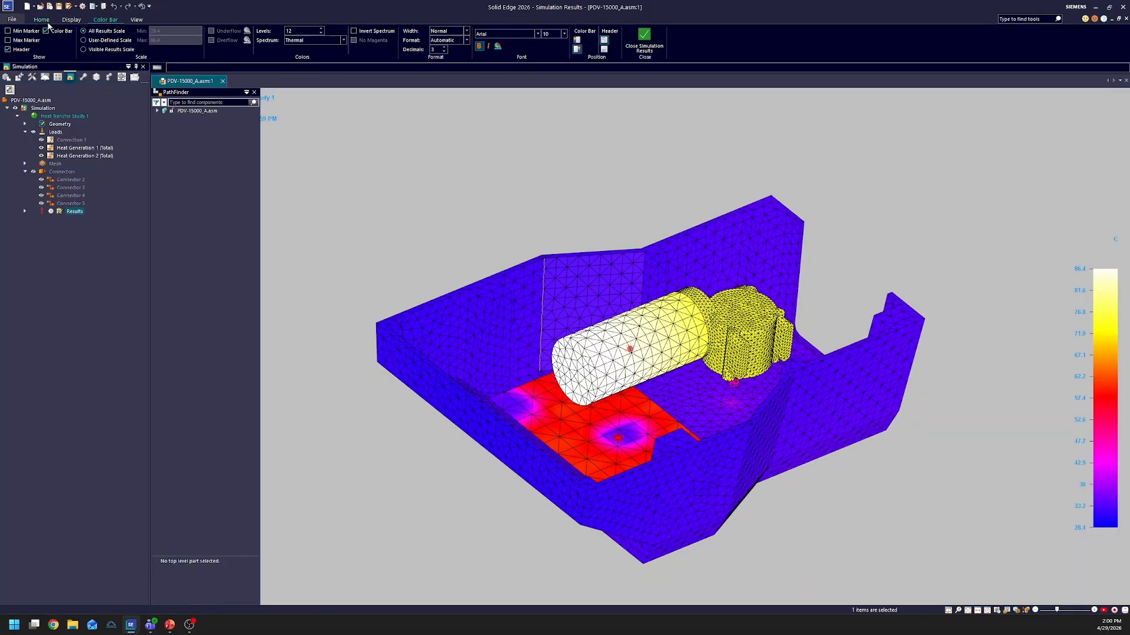
{"action": "left_click", "coordinate": [41, 20]}
{"action": "left_click", "coordinate": [95, 22]}
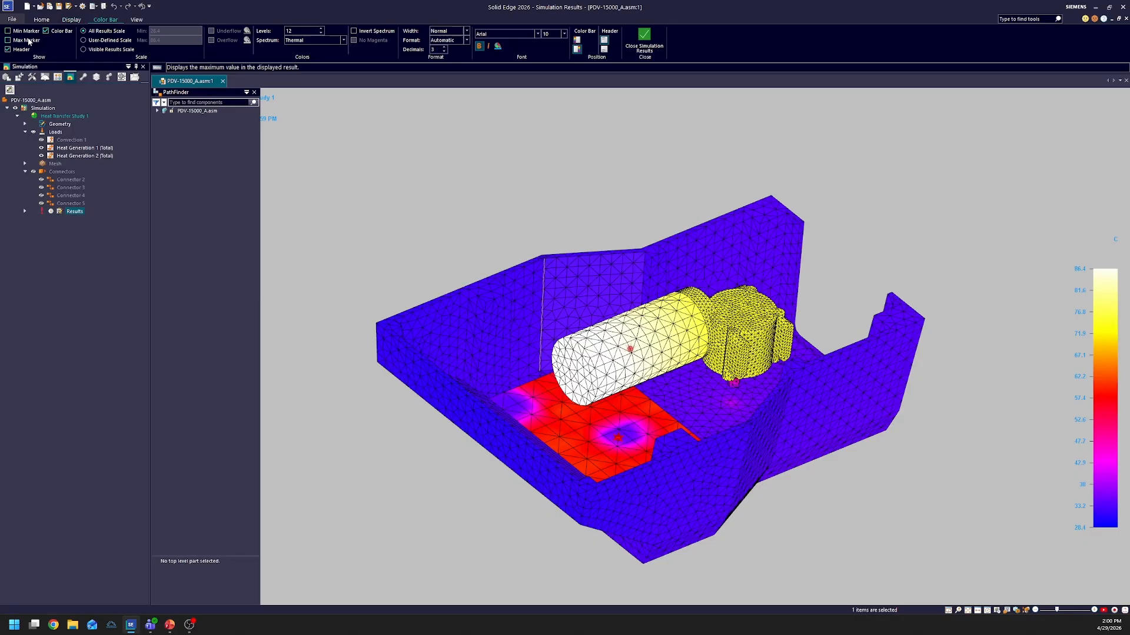
{"action": "left_click", "coordinate": [28, 41]}
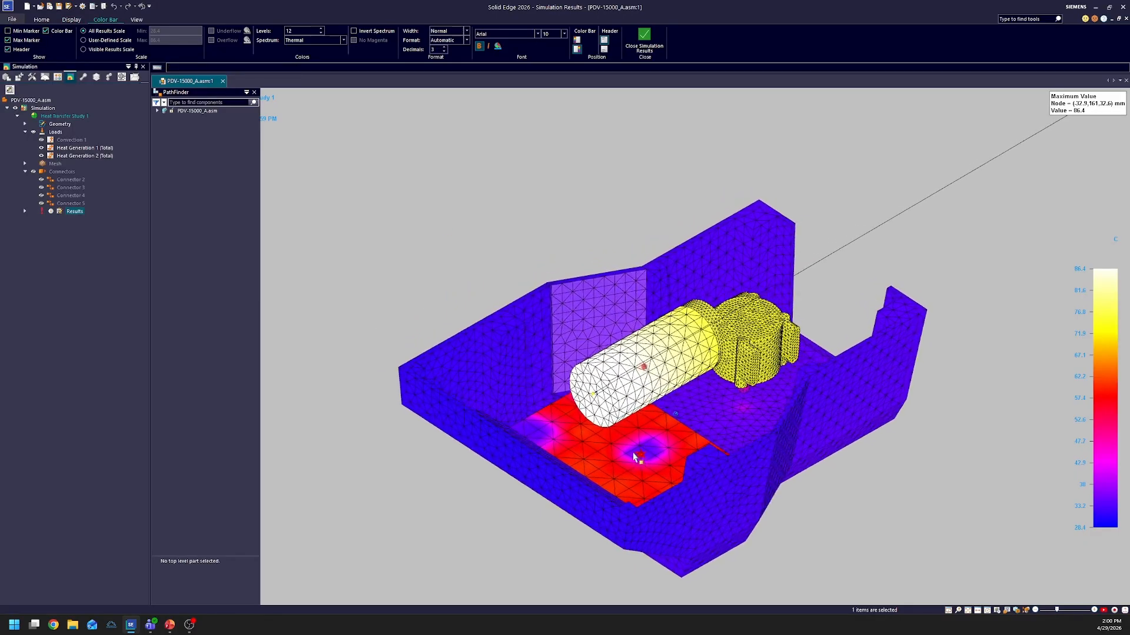
{"action": "scroll", "coordinate": [635, 458], "scroll_direction": "up", "scroll_amount": 5}
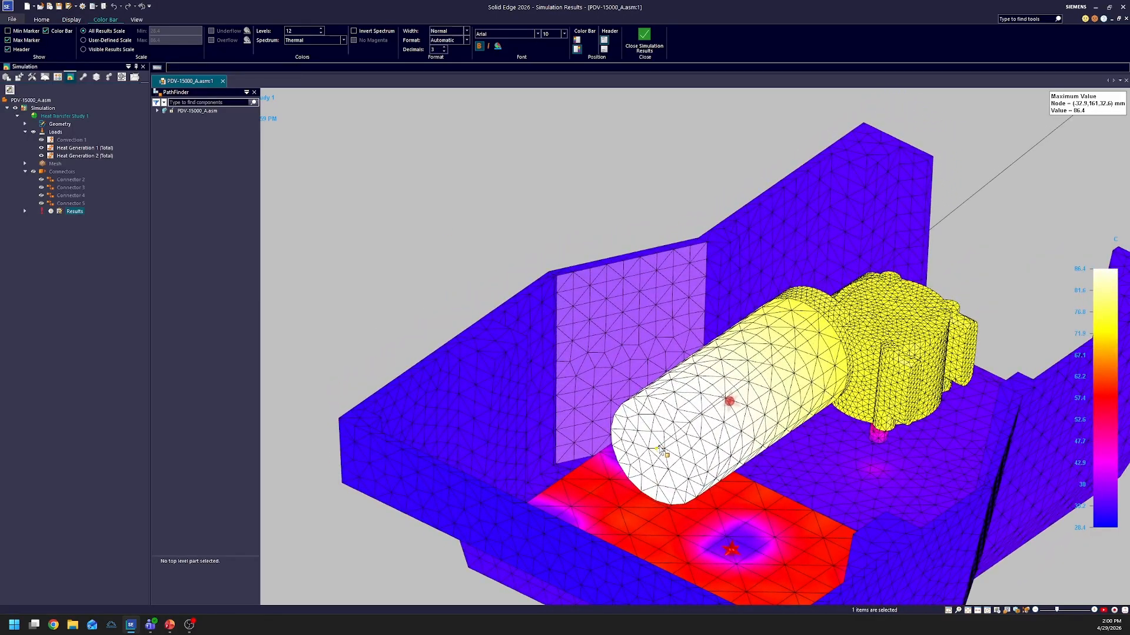
{"action": "middle_click_drag", "start_coordinate": [657, 449], "coordinate": [671, 388]}
{"action": "scroll", "coordinate": [689, 600], "scroll_direction": "down", "scroll_amount": 5}
{"action": "scroll", "coordinate": [657, 524], "scroll_direction": "down", "scroll_amount": 1}
{"action": "scroll", "coordinate": [654, 508], "scroll_direction": "up", "scroll_amount": 3}
{"action": "middle_click_drag", "start_coordinate": [800, 438], "coordinate": [414, 267]}
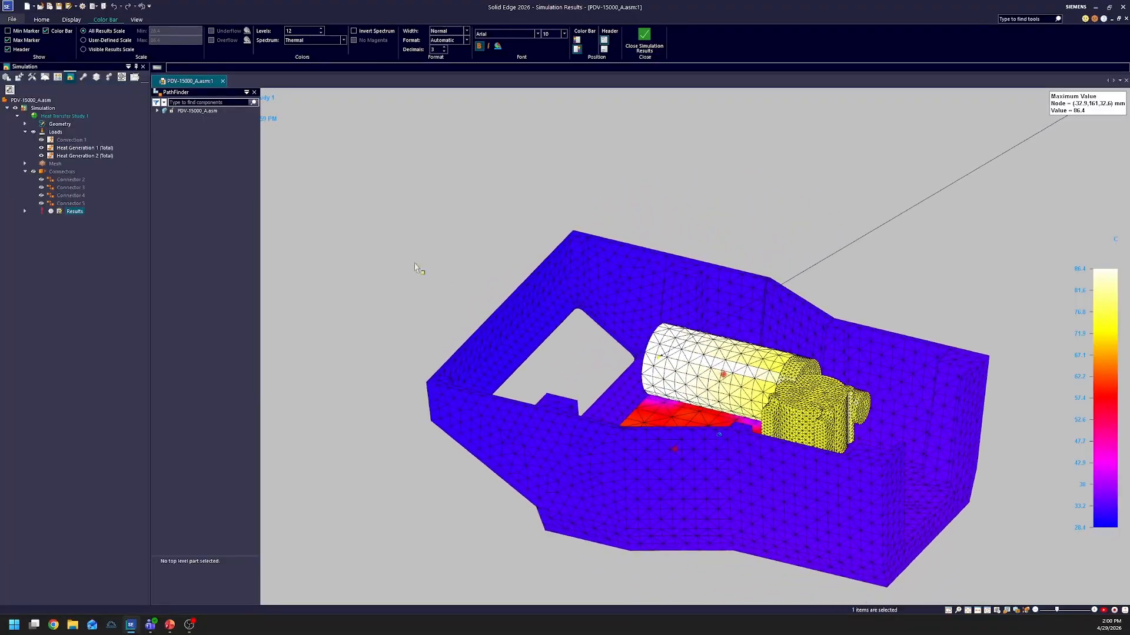
- Probe the node temperature on the gearbox and at two places on the circuit board, and close the probe table
{"action": "left_click", "coordinate": [64, 20]}
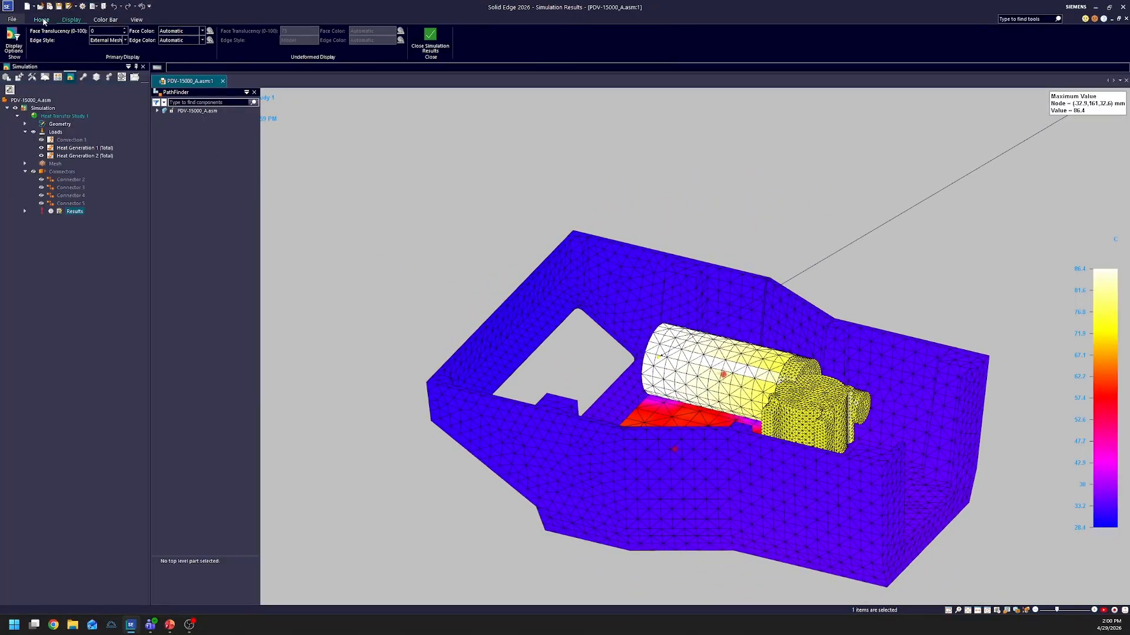
{"action": "left_click", "coordinate": [40, 19]}
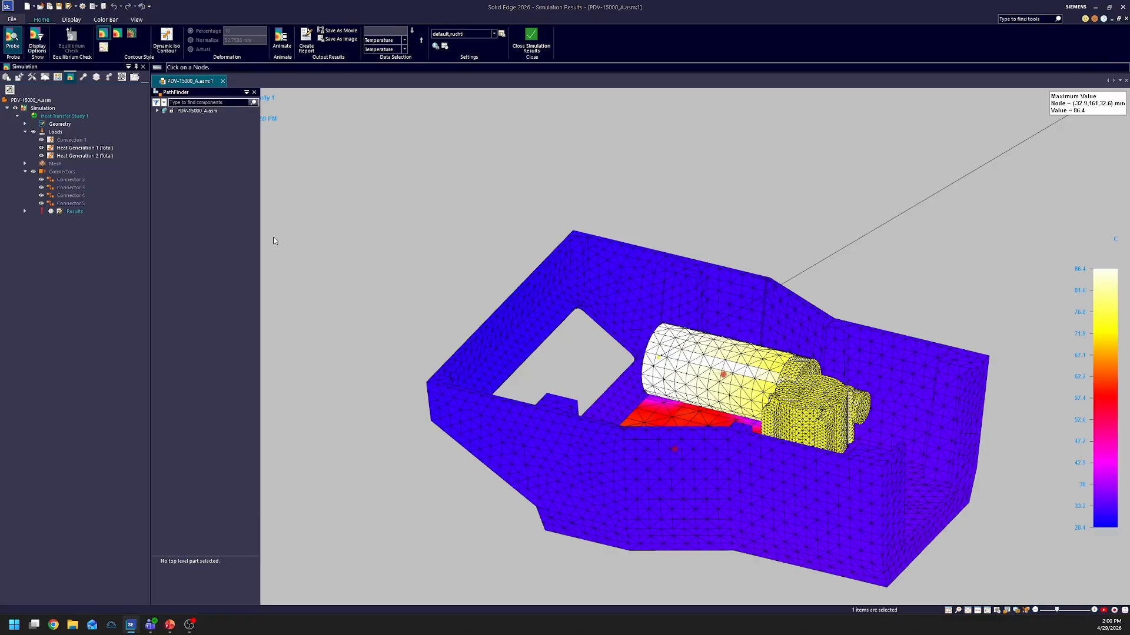
{"action": "middle_click_drag", "start_coordinate": [565, 348], "coordinate": [733, 424]}
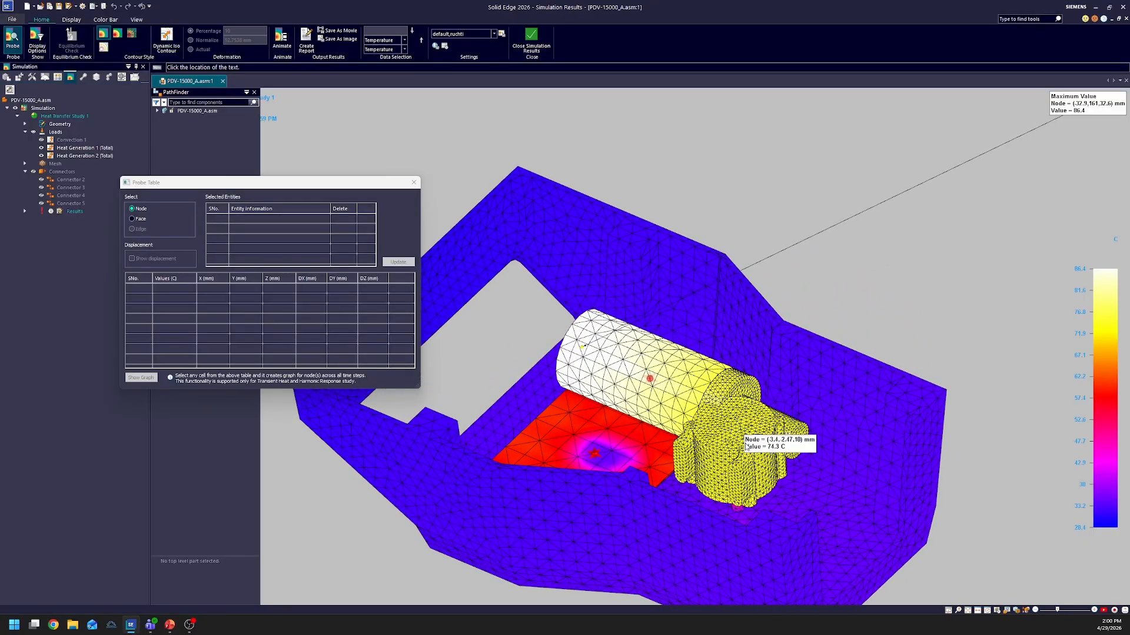
{"action": "left_click", "coordinate": [775, 293]}
{"action": "middle_click_drag", "start_coordinate": [828, 369], "coordinate": [733, 566]}
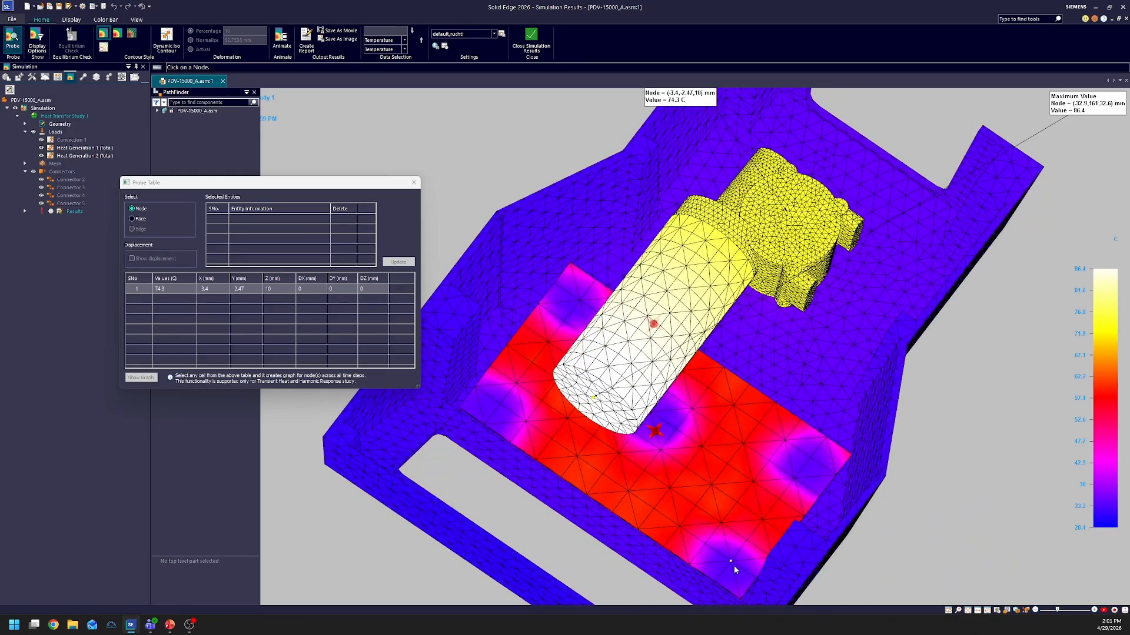
{"action": "left_click", "coordinate": [724, 513]}
{"action": "left_click", "coordinate": [724, 440]}
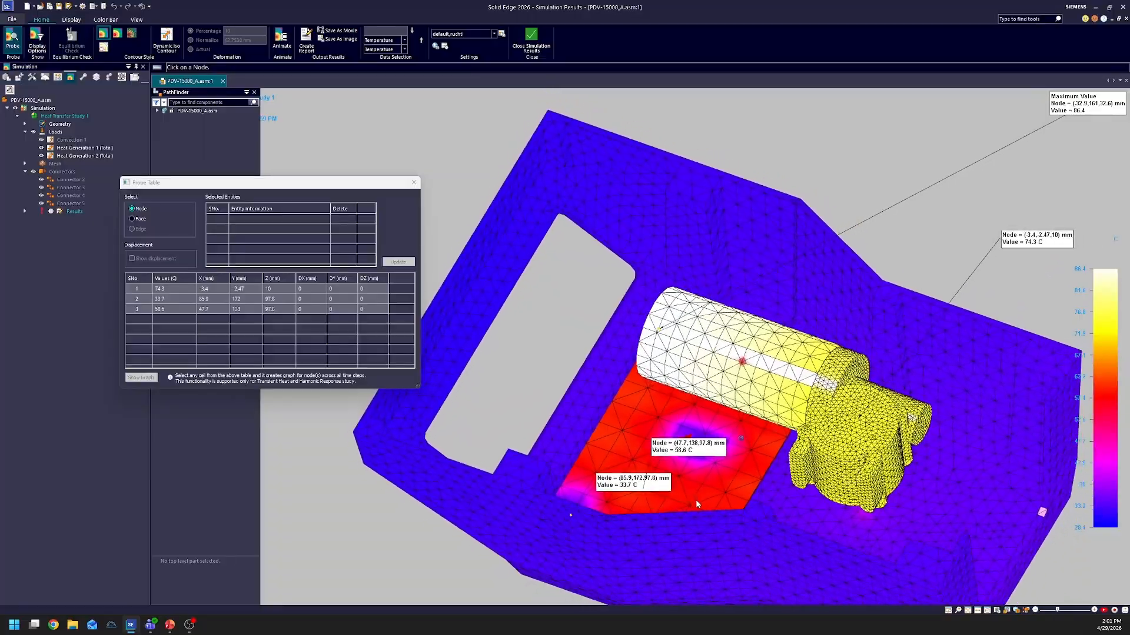
{"action": "left_click", "coordinate": [414, 184]}
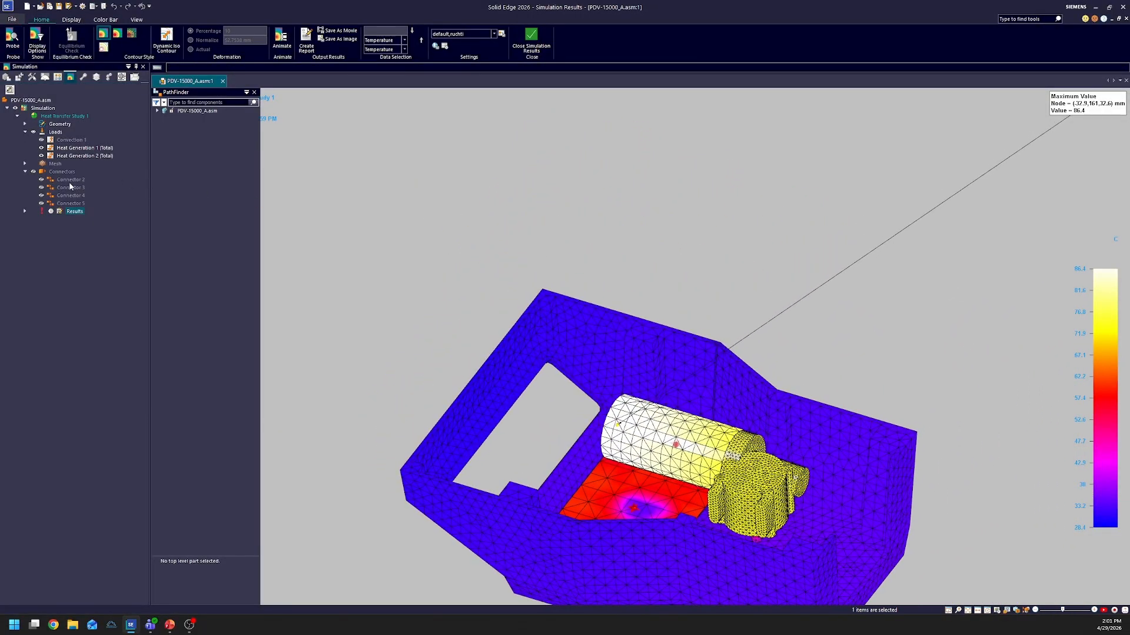
- Close the simulation results and close the PDV-15000_A assembly without saving changes
{"action": "left_click", "coordinate": [529, 47]}
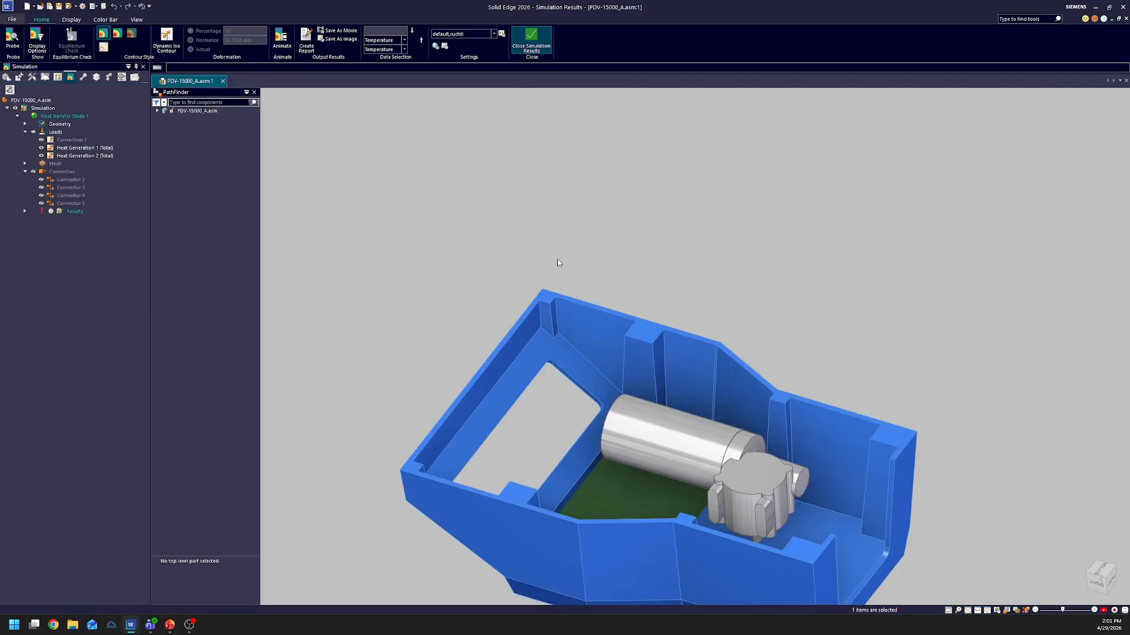
{"action": "left_click", "coordinate": [223, 82]}
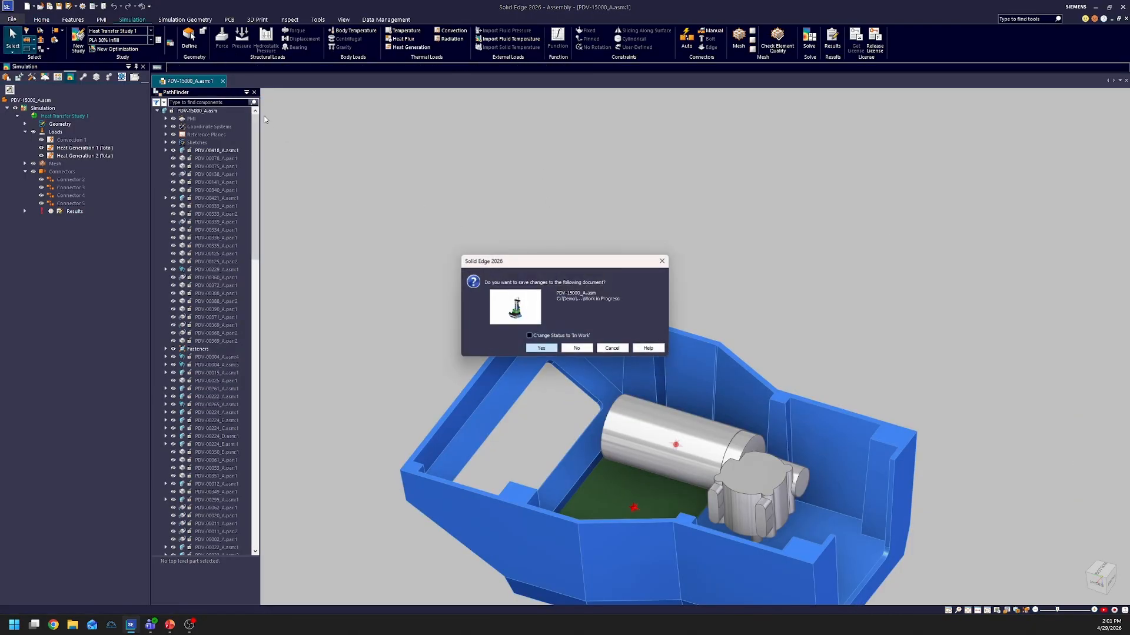
{"action": "left_click", "coordinate": [577, 349]}
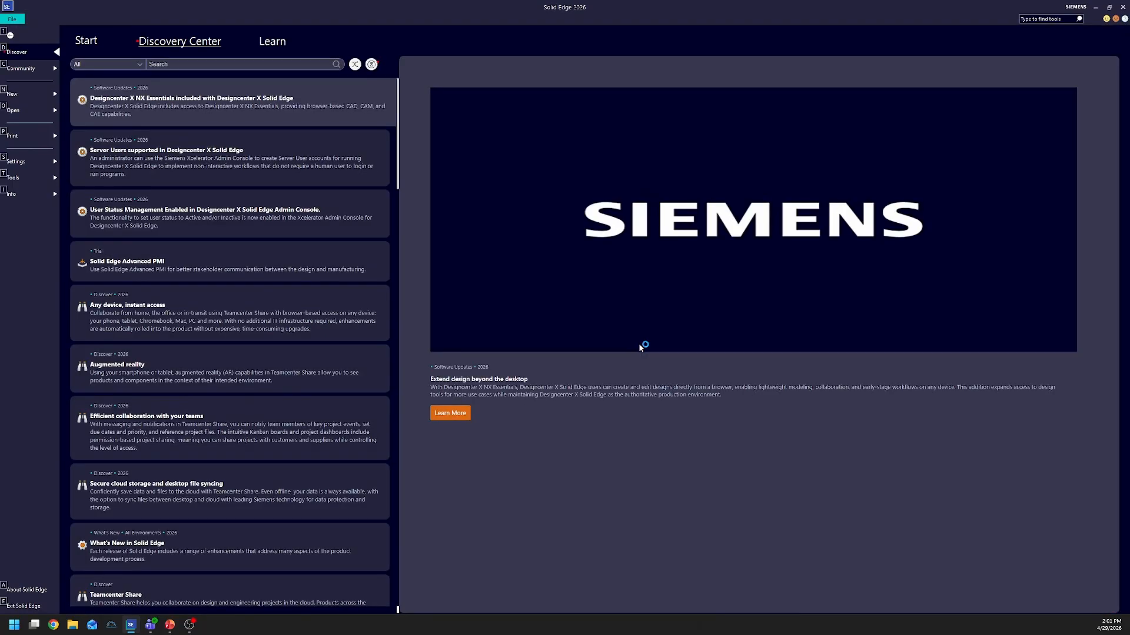
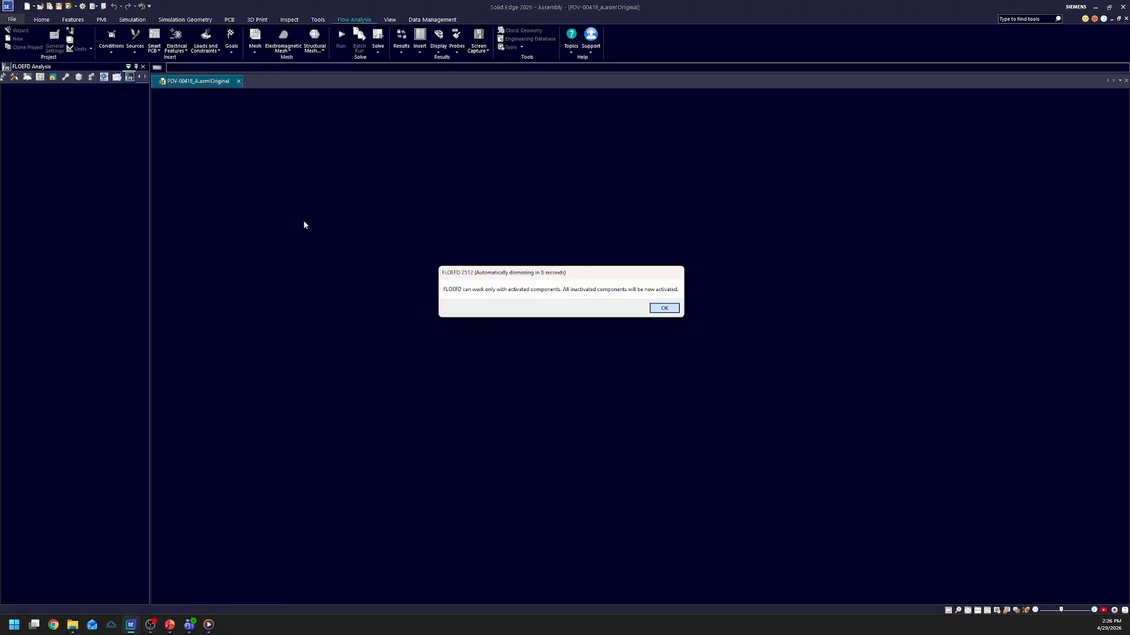
- Accept activating all components in PDV-00418_A, and open the circuit board subassembly _DesignRootModel.asm in its own window
{"action": "key", "text": "Return"}
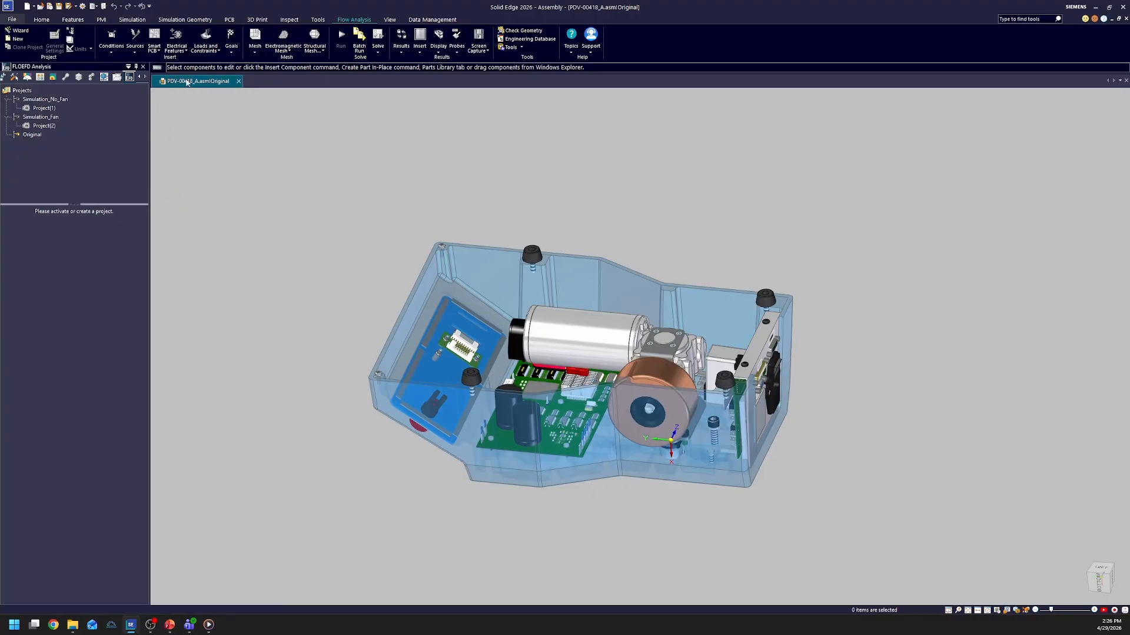
{"action": "middle_click_drag", "start_coordinate": [562, 406], "coordinate": [580, 443]}
{"action": "right_click", "coordinate": [581, 442]}
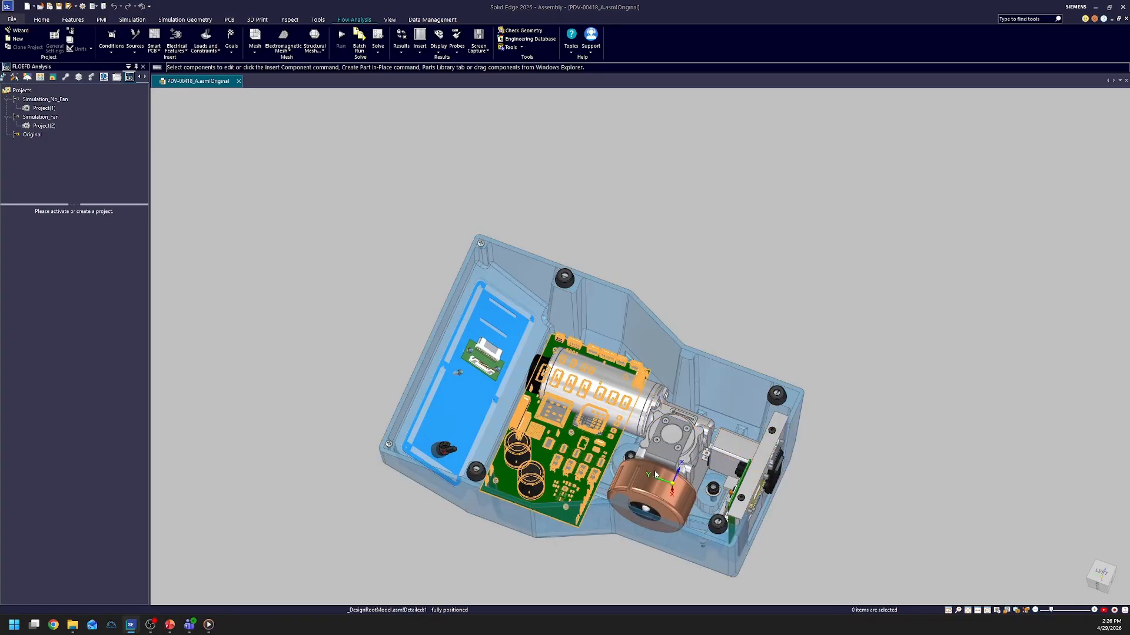
{"action": "left_click", "coordinate": [662, 469]}
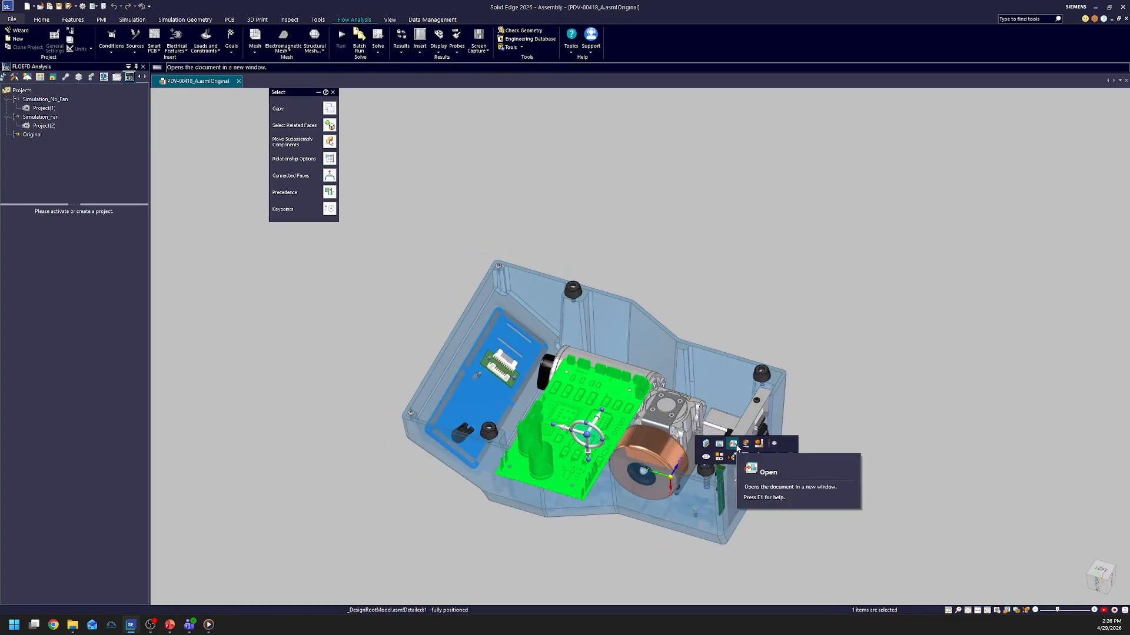
{"action": "left_click", "coordinate": [736, 444]}
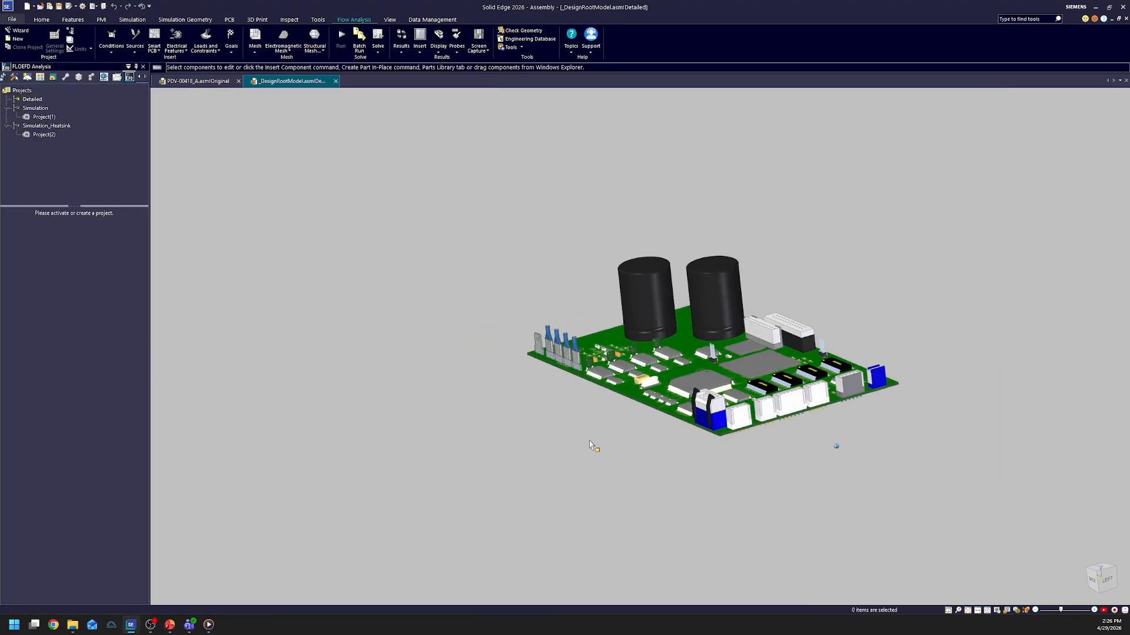
- Inspect the detailed circuit board and locate the EDA Import command among the flow analysis tools
{"action": "middle_click_drag", "start_coordinate": [588, 441], "coordinate": [607, 245]}
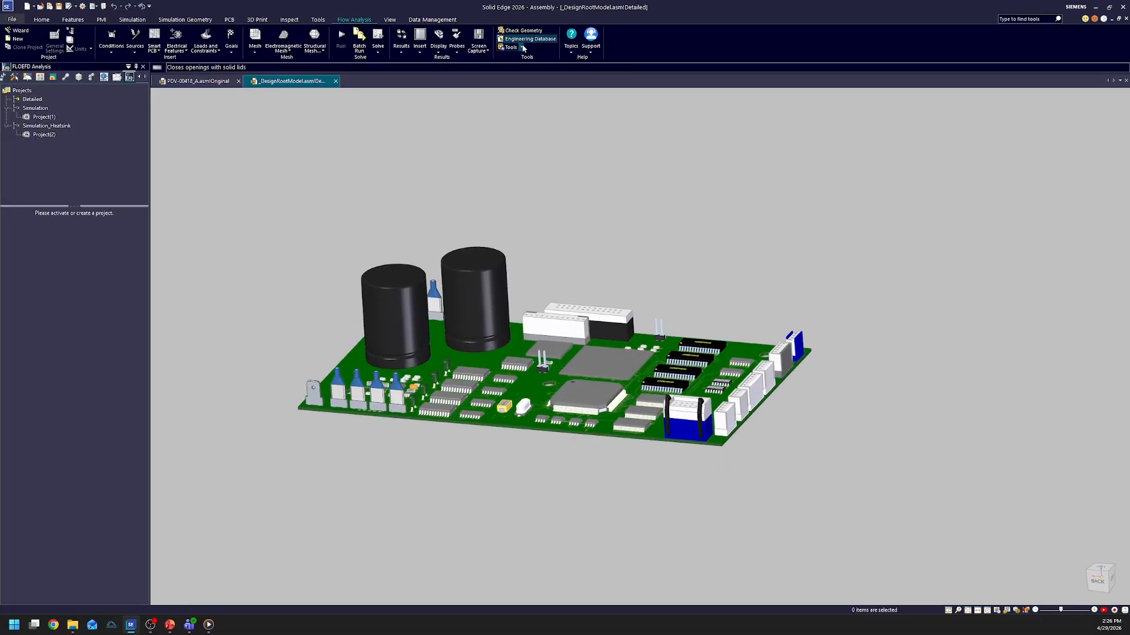
{"action": "left_click", "coordinate": [522, 48]}
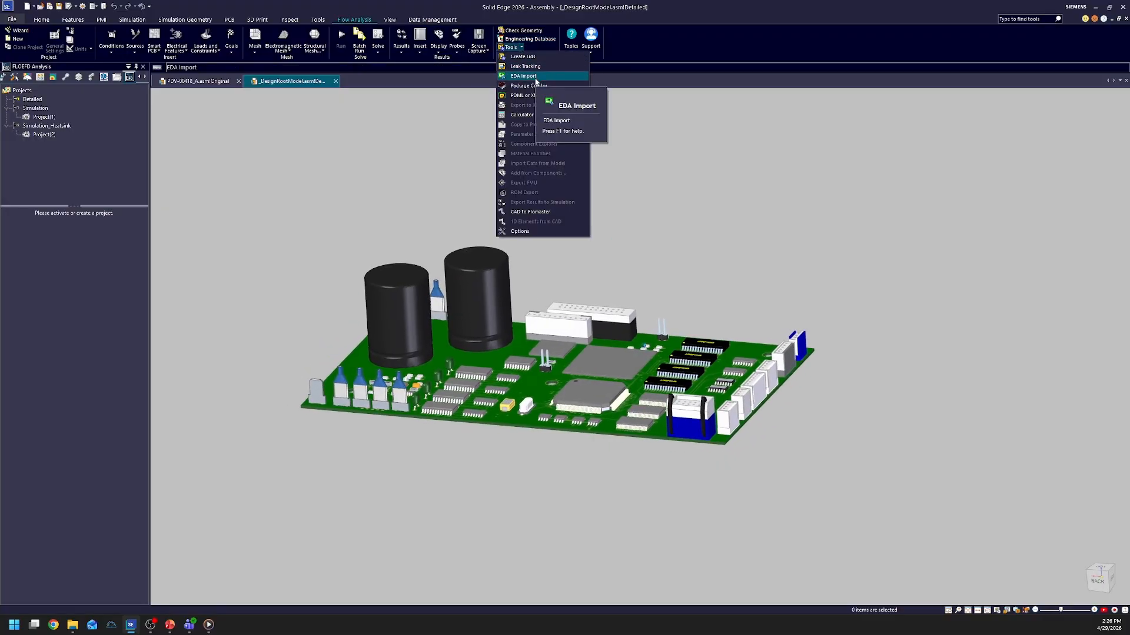
{"action": "left_click", "coordinate": [739, 317]}
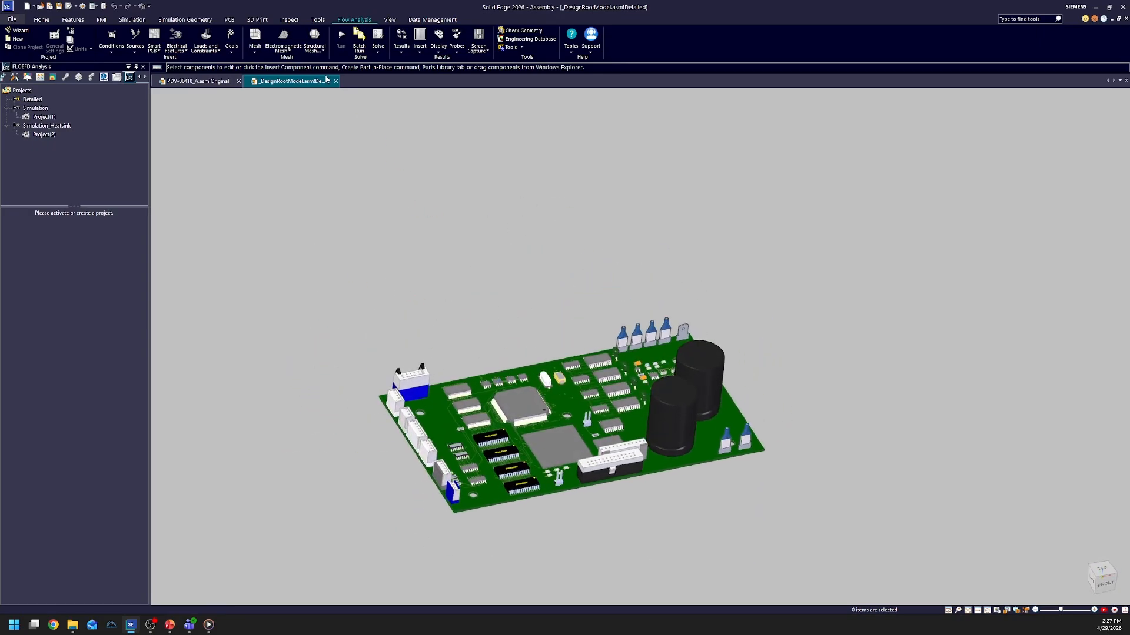
- Activate the circuit board's Simulation configuration and select heat sources U1 through U31 to highlight their components
{"action": "right_click", "coordinate": [30, 111]}
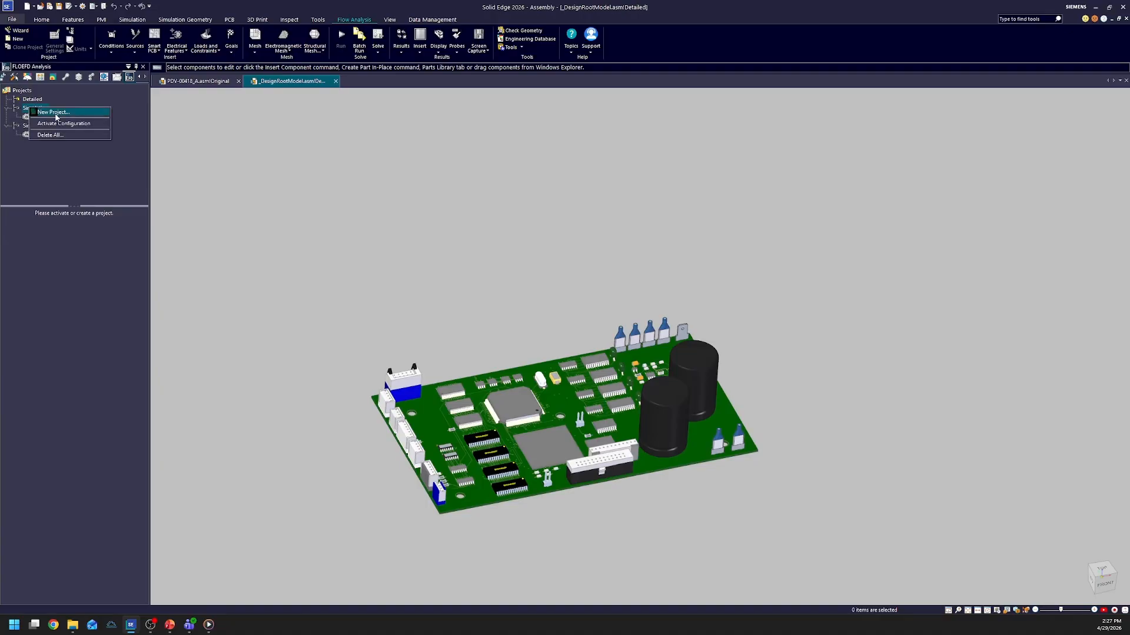
{"action": "left_click", "coordinate": [61, 124]}
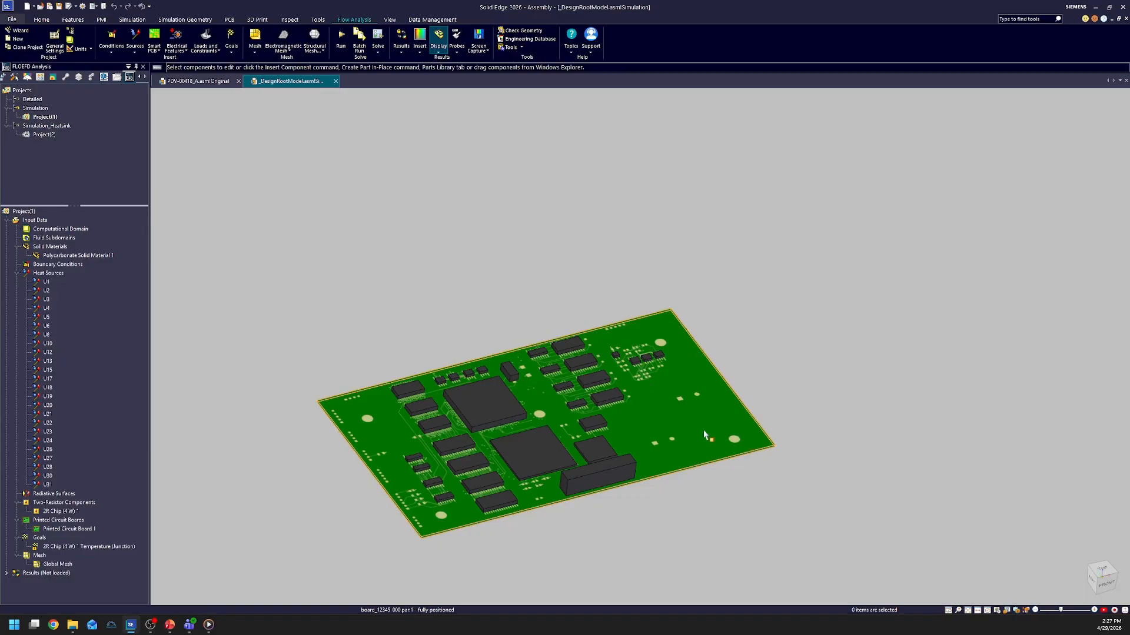
{"action": "mouse_move", "coordinate": [706, 435]}
{"action": "middle_mouse_down"}
{"action": "mouse_move", "coordinate": [537, 422]}
{"action": "mouse_move", "coordinate": [566, 424]}
{"action": "middle_mouse_up"}
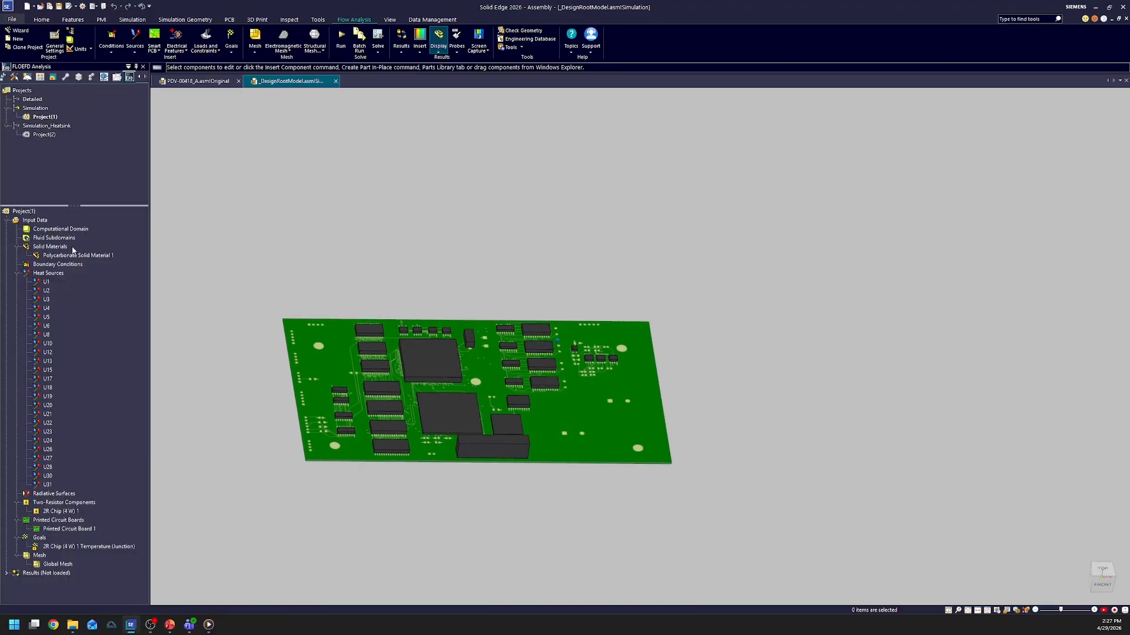
{"action": "left_click", "coordinate": [50, 282]}
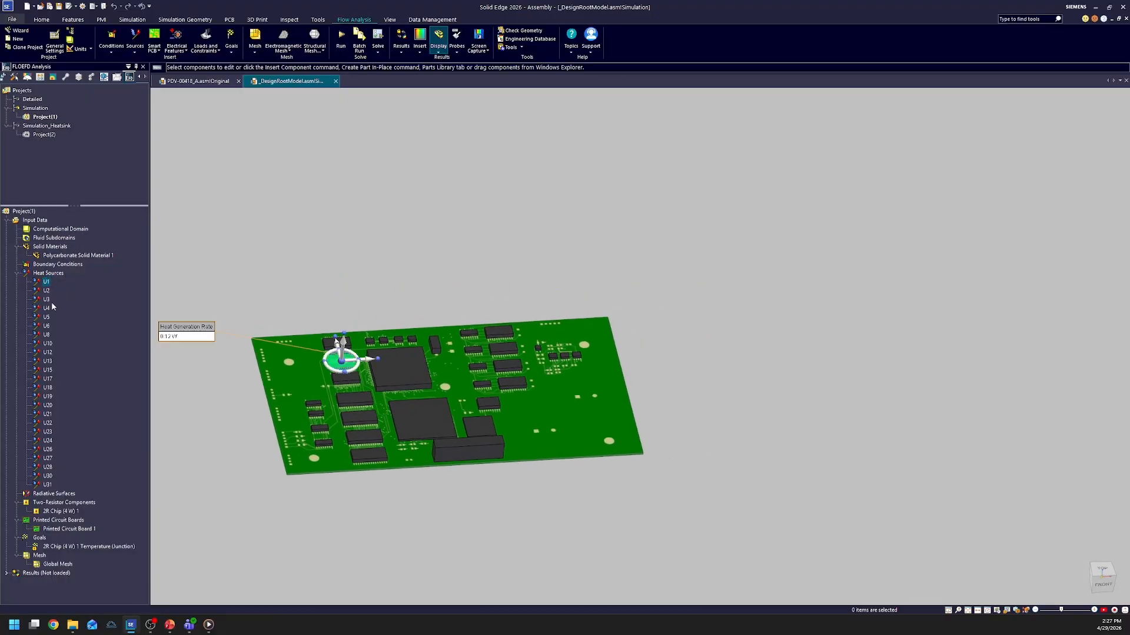
{"action": "left_click", "coordinate": [47, 484], "text": "shift"}
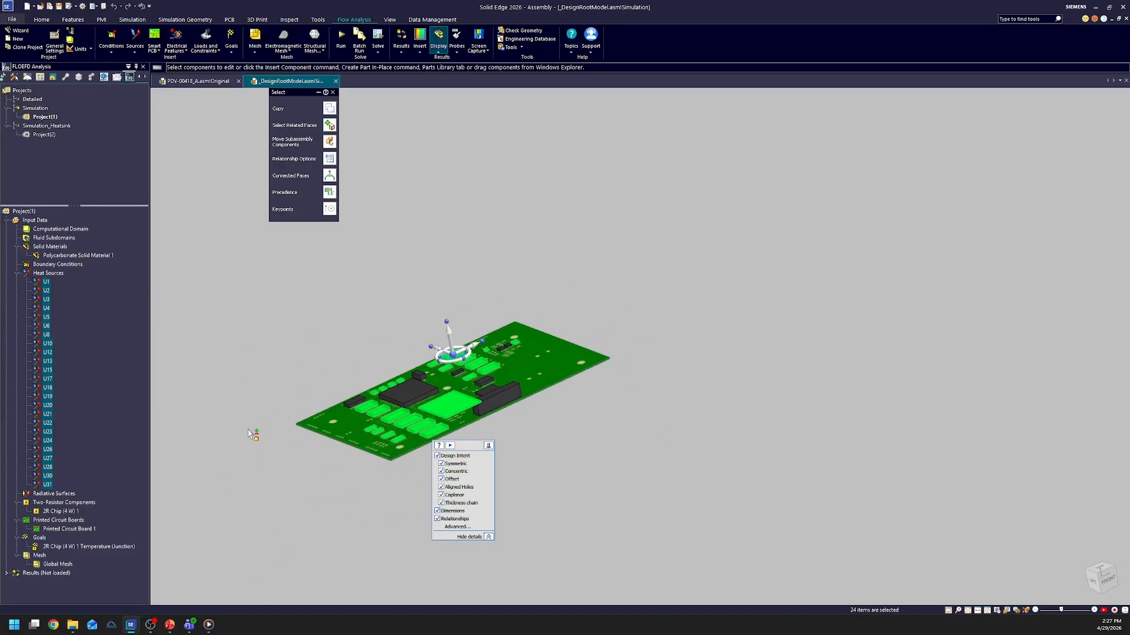
- Inspect the components assigned to the 4 W 2R chip and the polycarbonate material, and examine the extent of the computational domain
{"action": "left_click", "coordinate": [77, 512]}
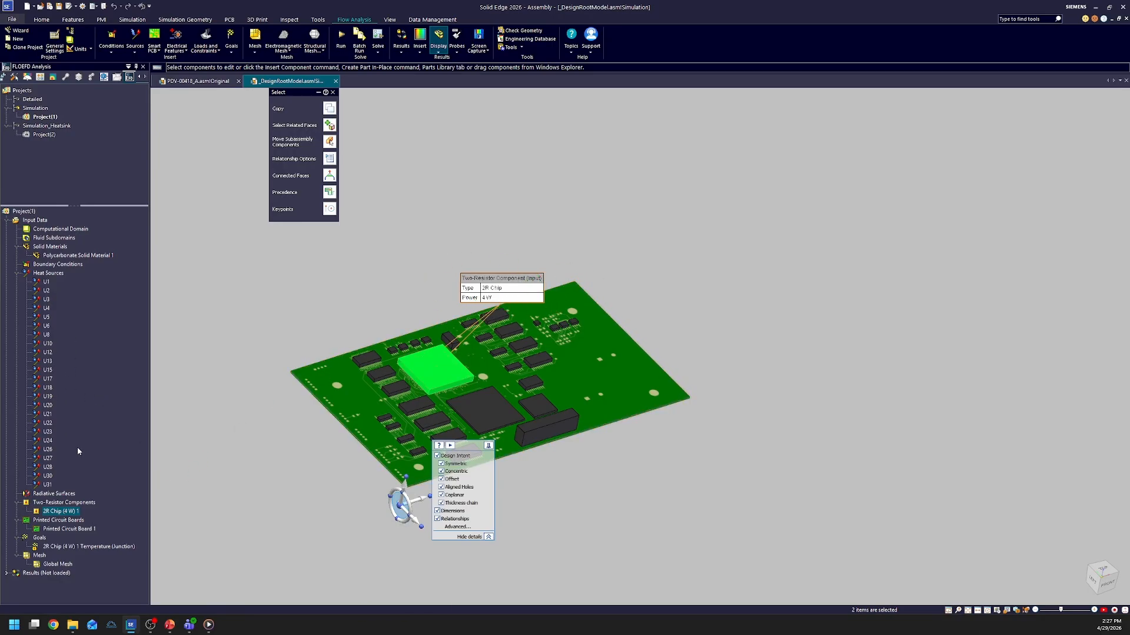
{"action": "left_click", "coordinate": [94, 255]}
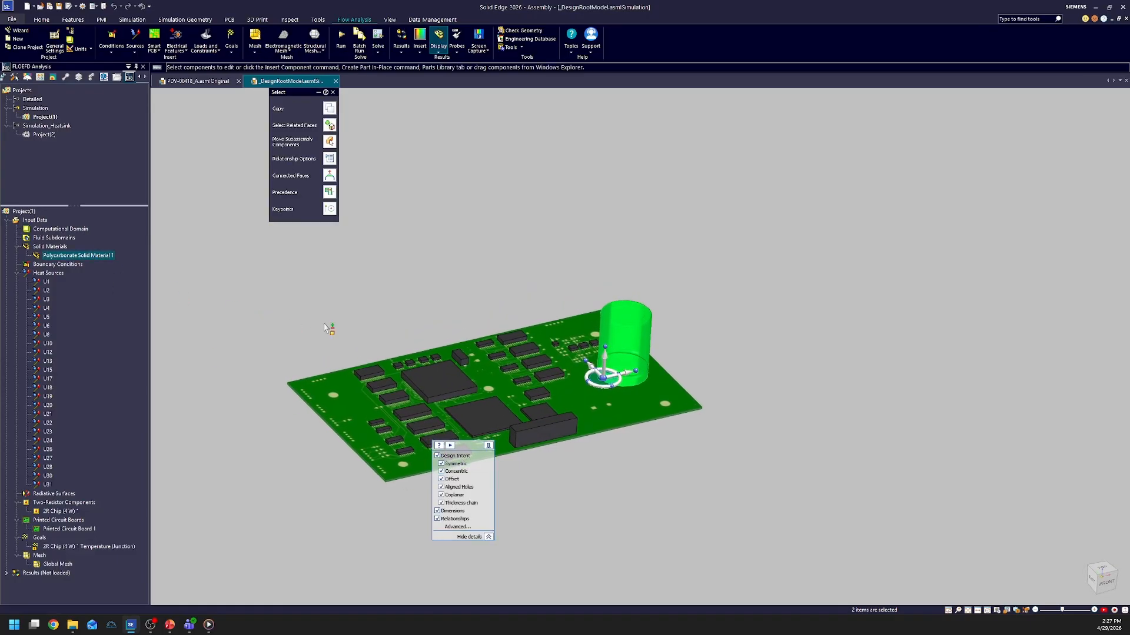
{"action": "left_click", "coordinate": [735, 404]}
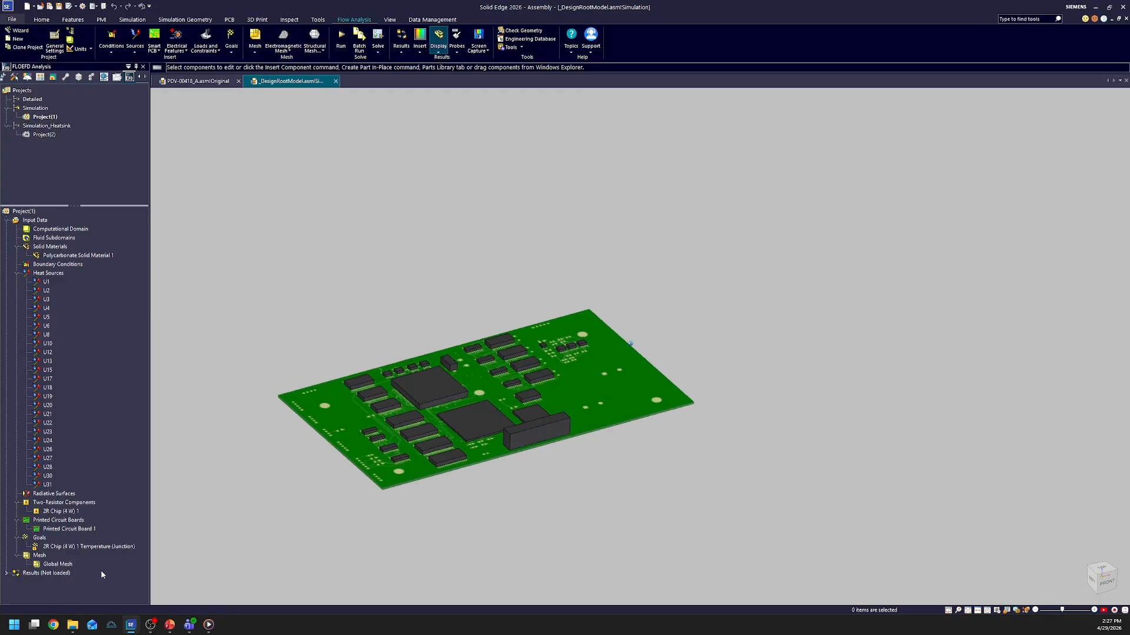
{"action": "left_click", "coordinate": [61, 231]}
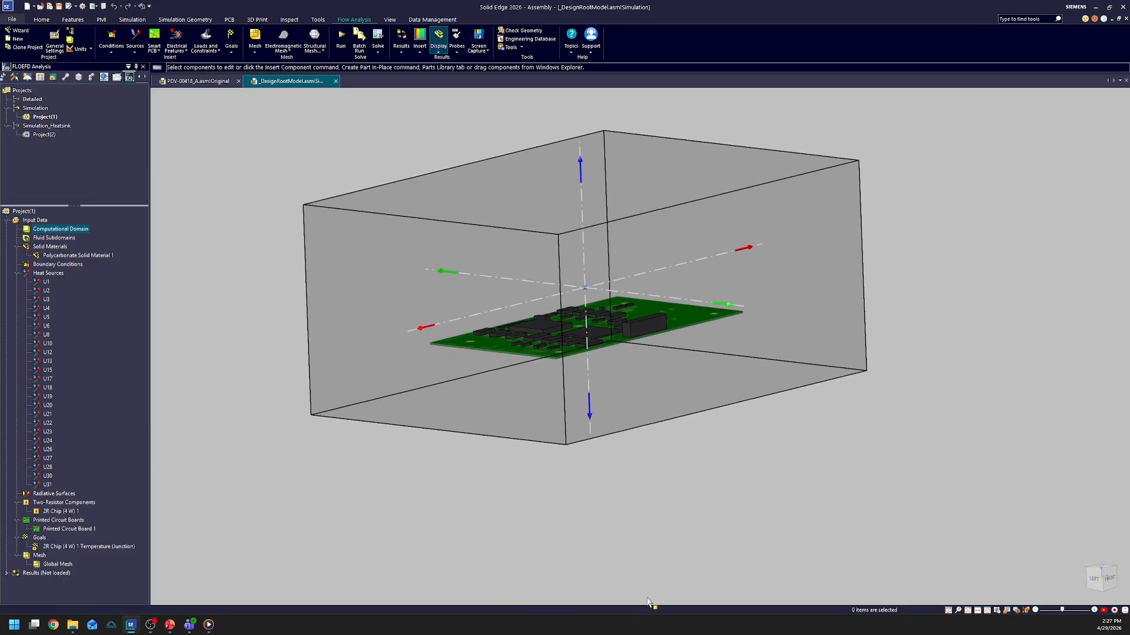
{"action": "left_click", "coordinate": [239, 422]}
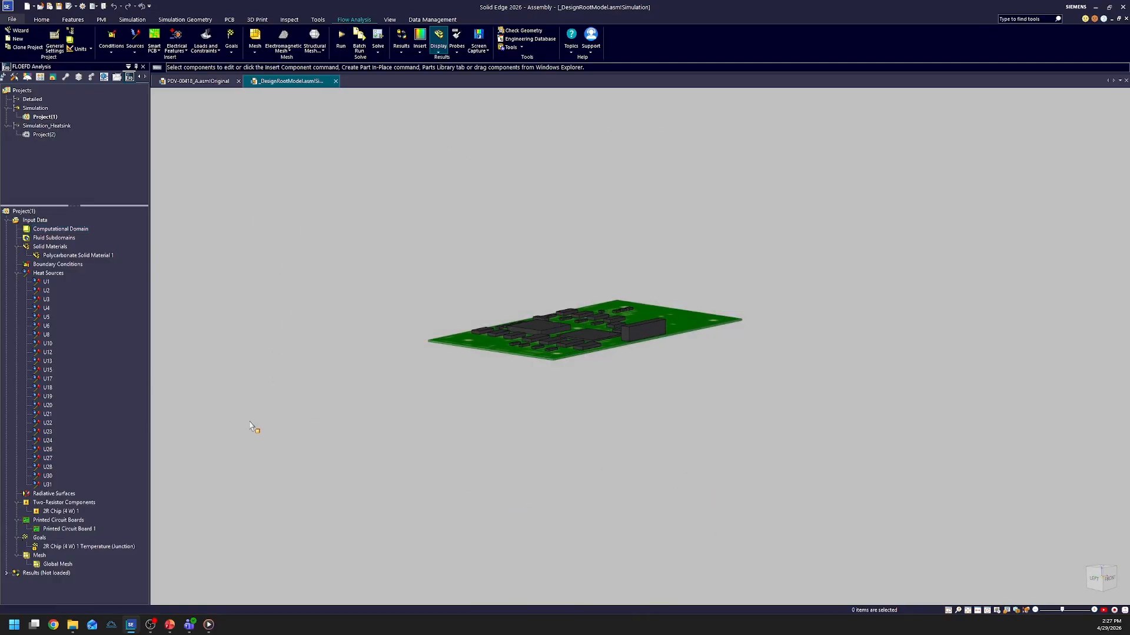
- Load the results of Project(1) and show the All Parts surface plot of solid temperature on the board
{"action": "right_click", "coordinate": [47, 575]}
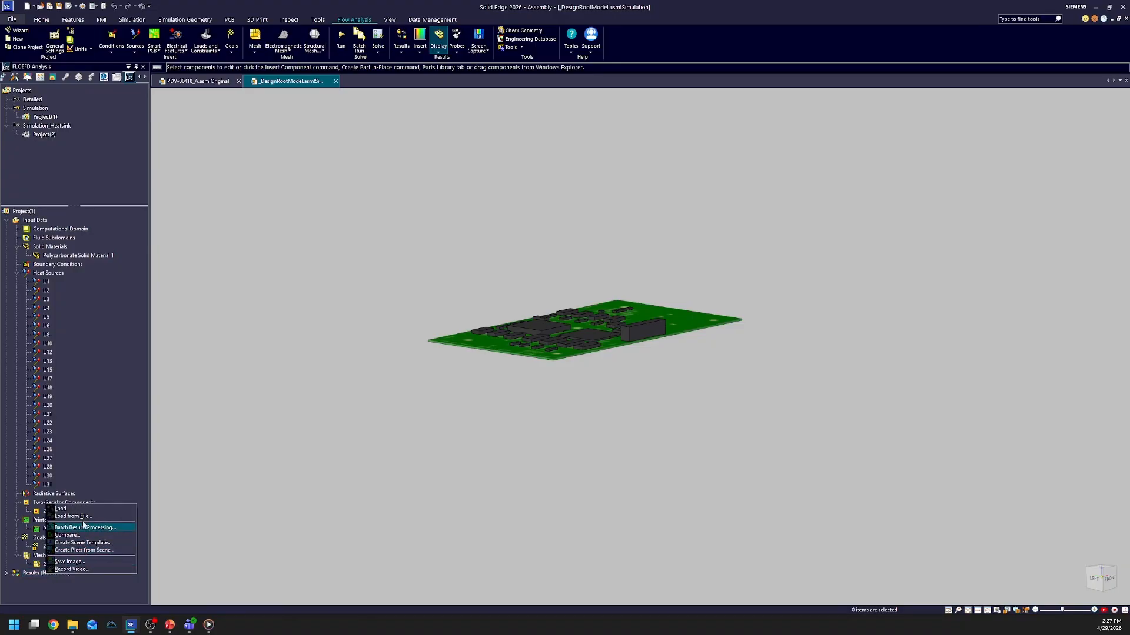
{"action": "left_click", "coordinate": [80, 511]}
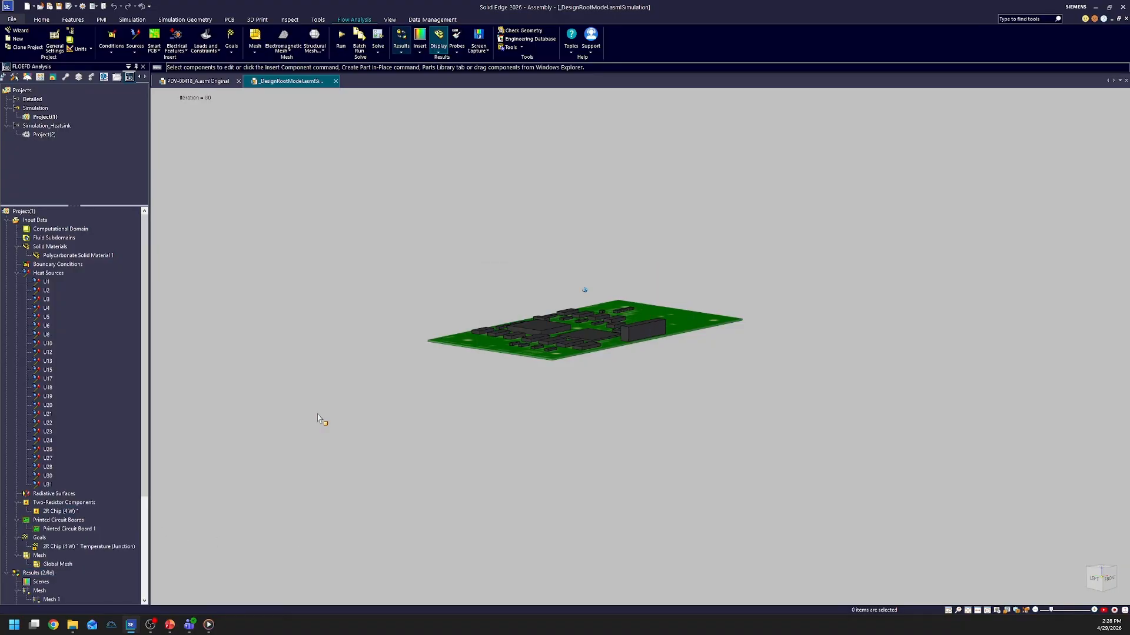
{"action": "scroll", "coordinate": [62, 400], "scroll_direction": "down", "scroll_amount": 5}
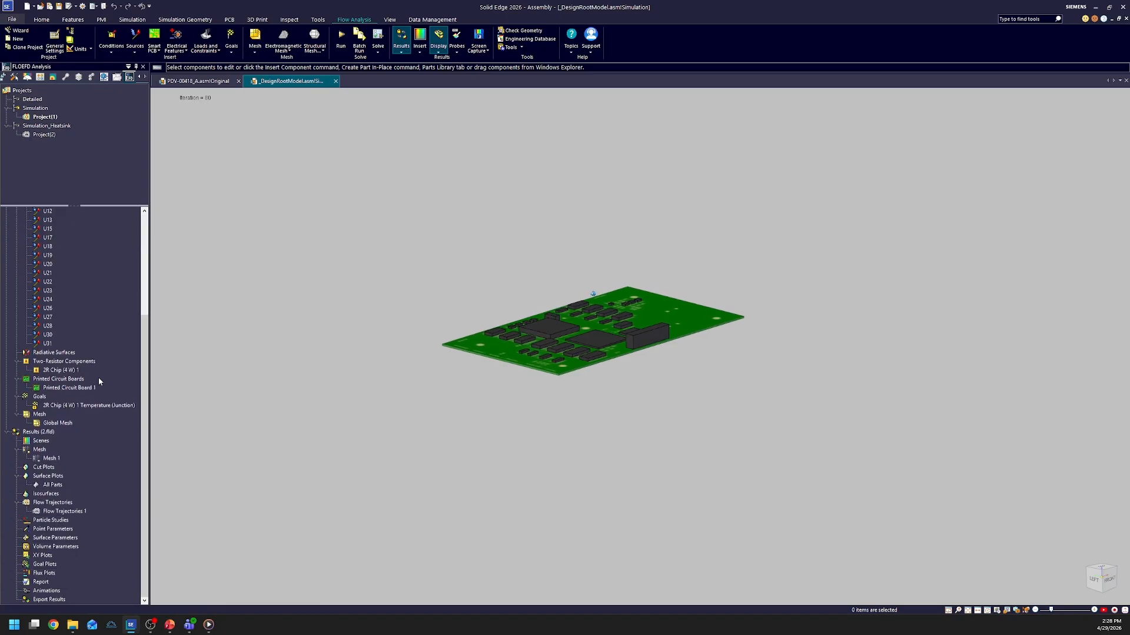
{"action": "right_click", "coordinate": [56, 486]}
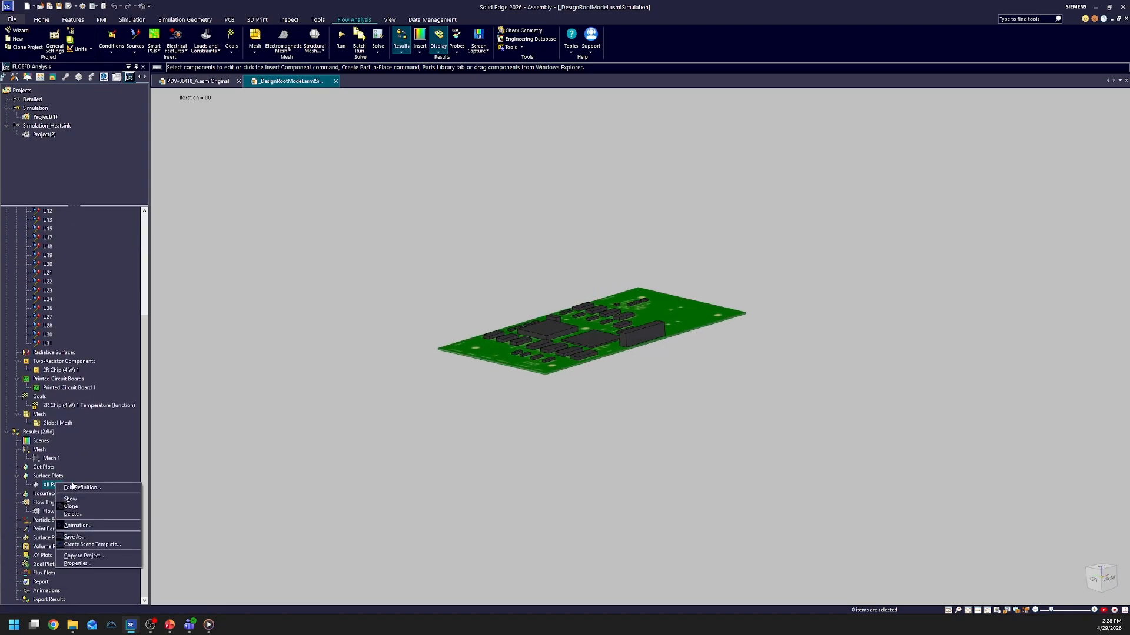
{"action": "left_click", "coordinate": [58, 477]}
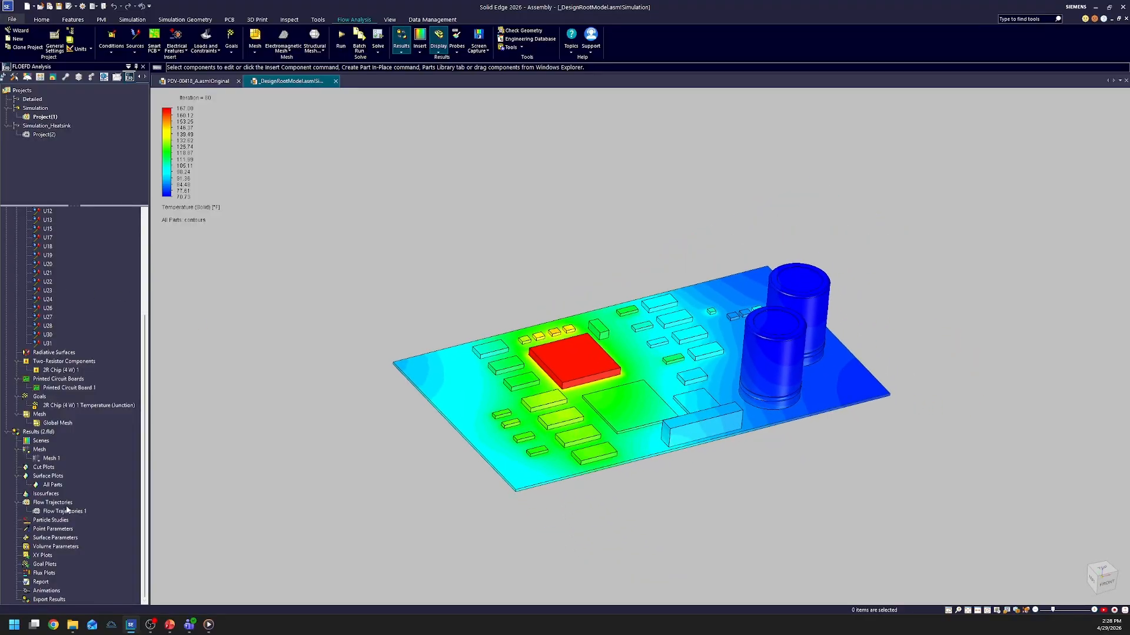
- Show Flow Trajectories 1, play its animation, and inspect the airflow around the board and hot chip from several angles
{"action": "left_click", "coordinate": [84, 522]}
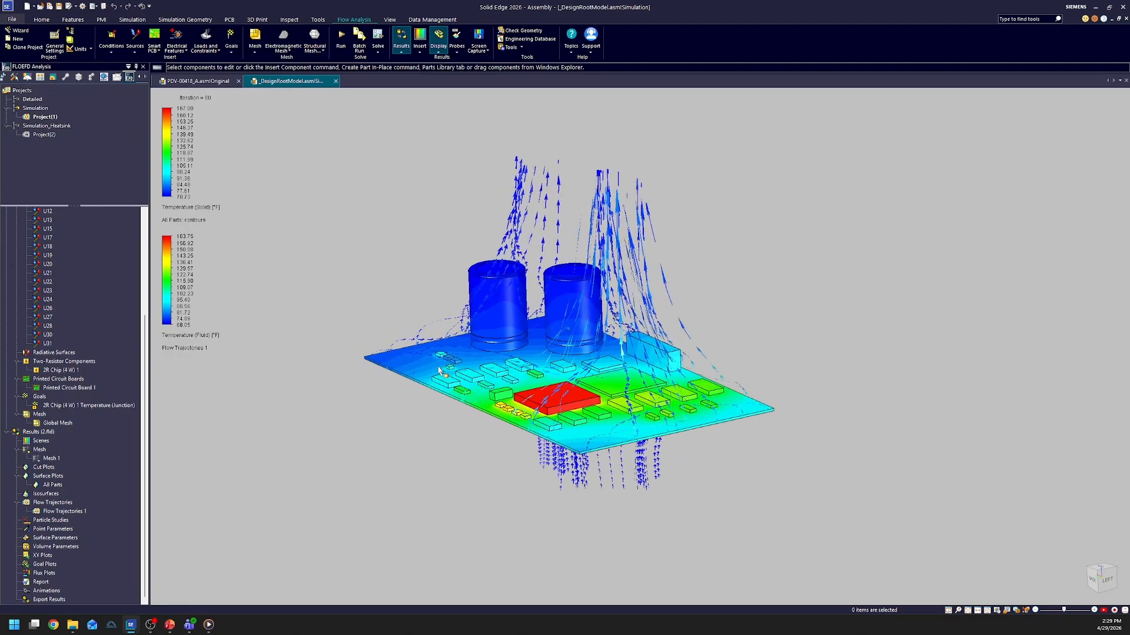
{"action": "right_click", "coordinate": [77, 511]}
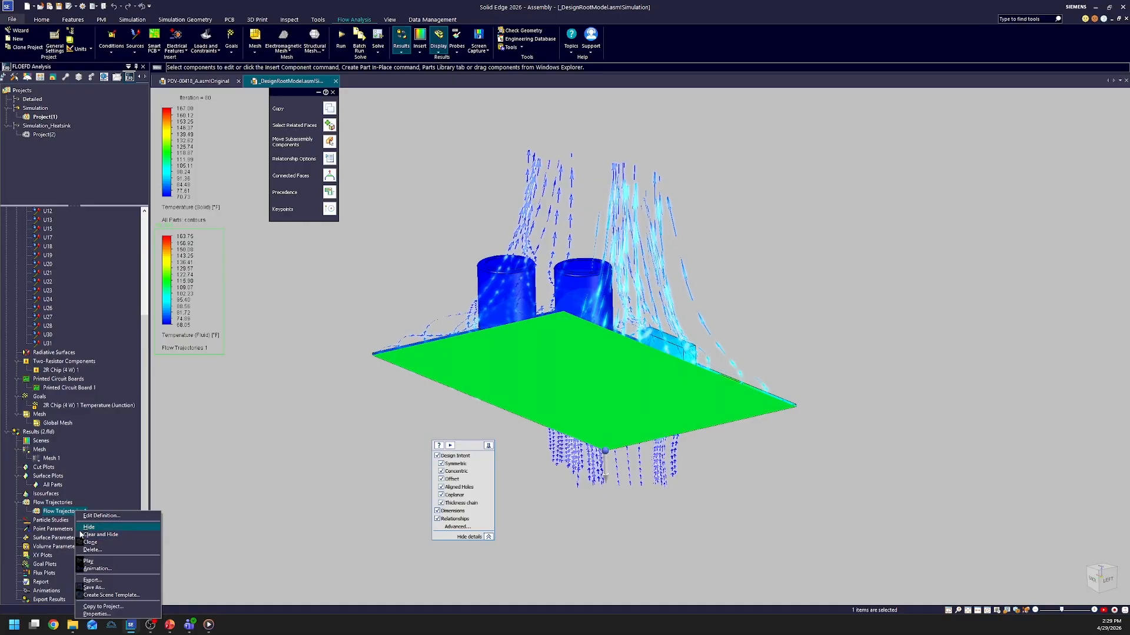
{"action": "left_click", "coordinate": [108, 563]}
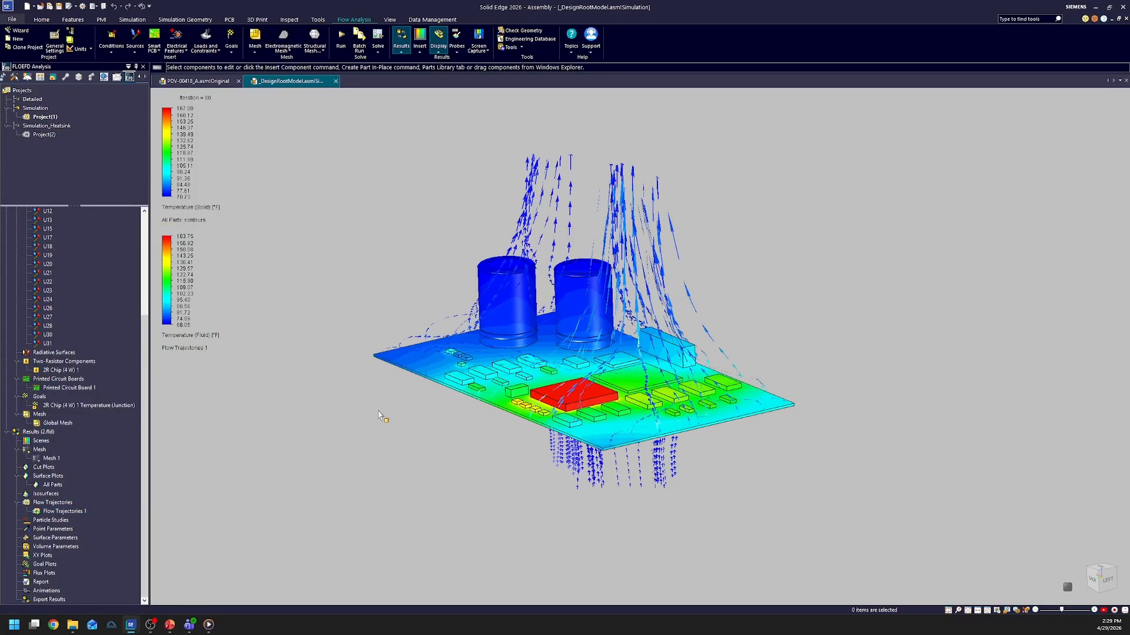
{"action": "middle_click_drag", "start_coordinate": [393, 410], "coordinate": [667, 545]}
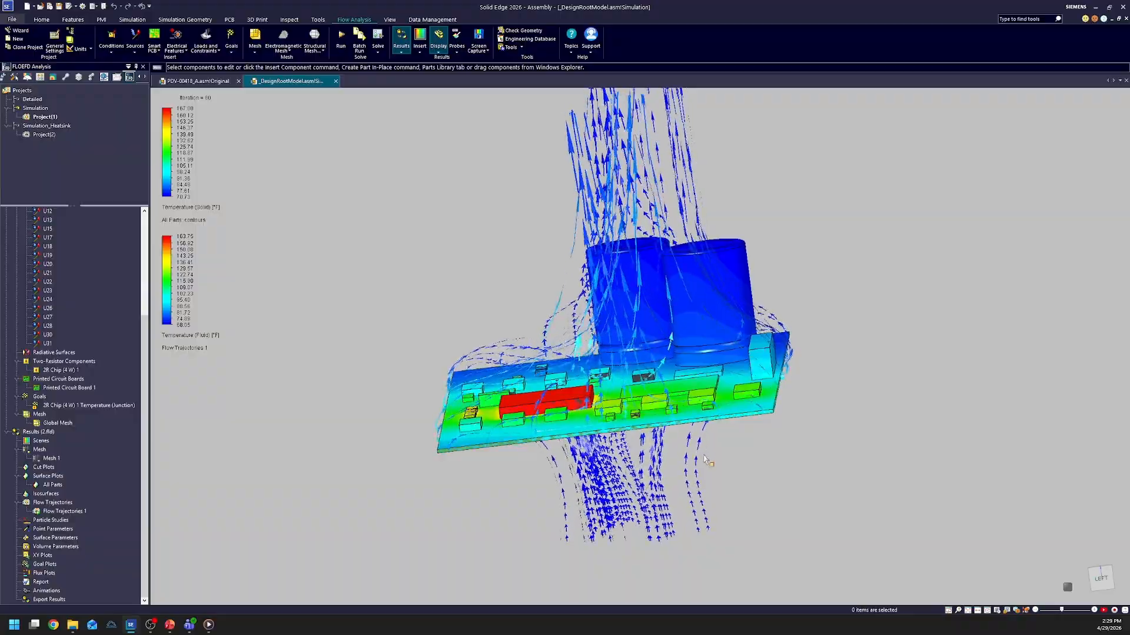
{"action": "middle_click_drag", "start_coordinate": [516, 398], "coordinate": [579, 205]}
{"action": "middle_click_drag", "start_coordinate": [642, 153], "coordinate": [635, 304]}
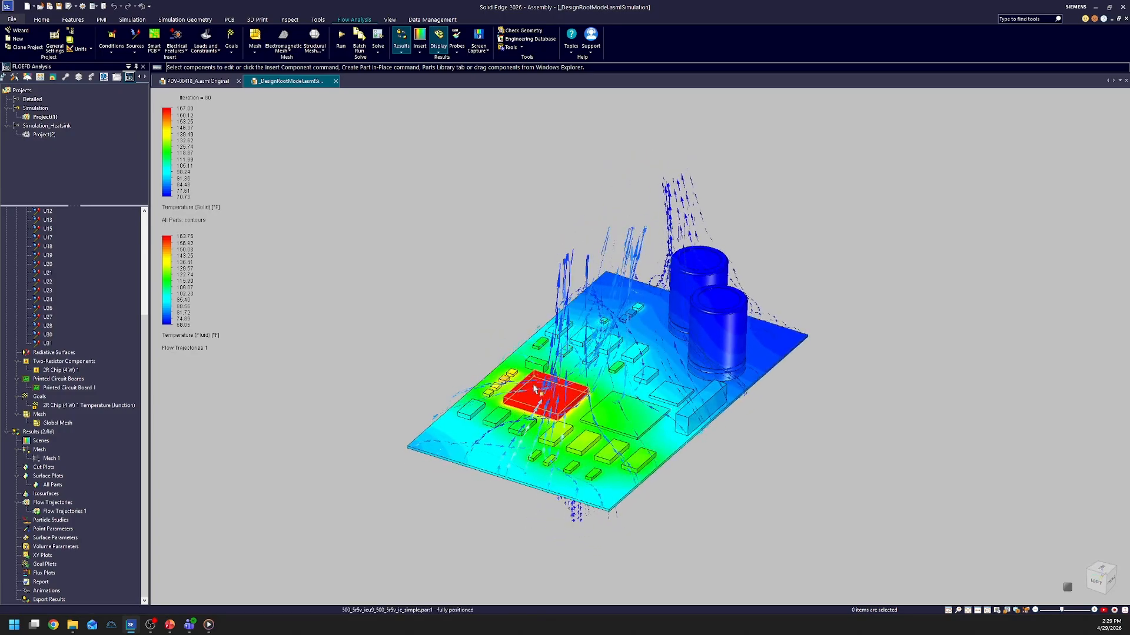
{"action": "middle_click_drag", "start_coordinate": [277, 417], "coordinate": [268, 399]}
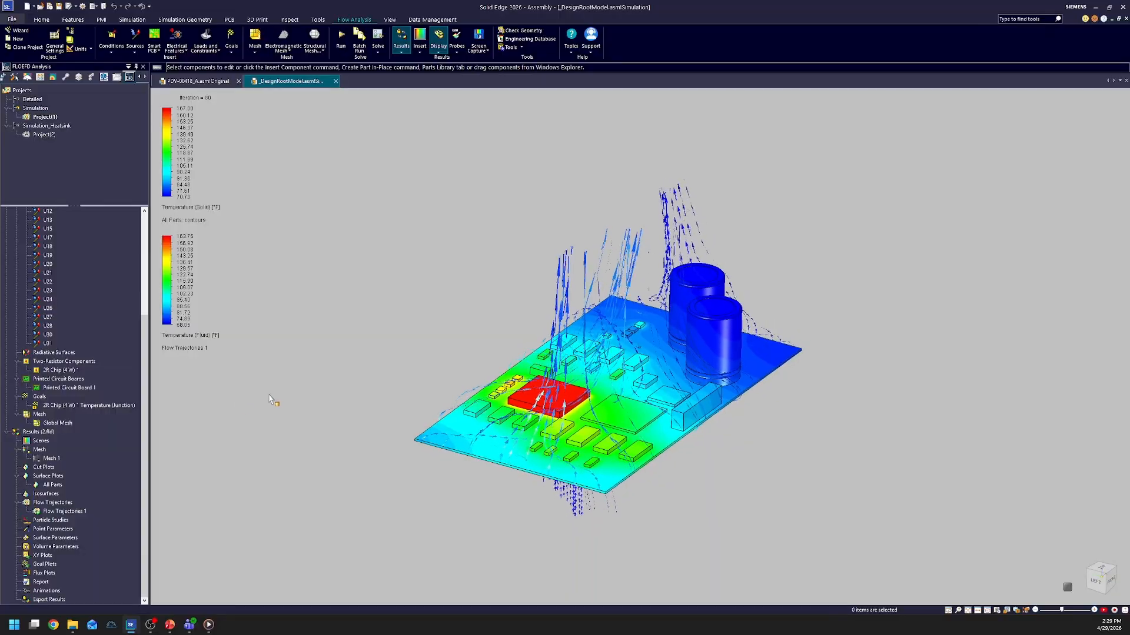
- Activate the Simulation_Heatsink configuration of the circuit board
{"action": "scroll", "coordinate": [88, 265], "scroll_direction": "up", "scroll_amount": 1}
{"action": "right_click", "coordinate": [43, 126]}
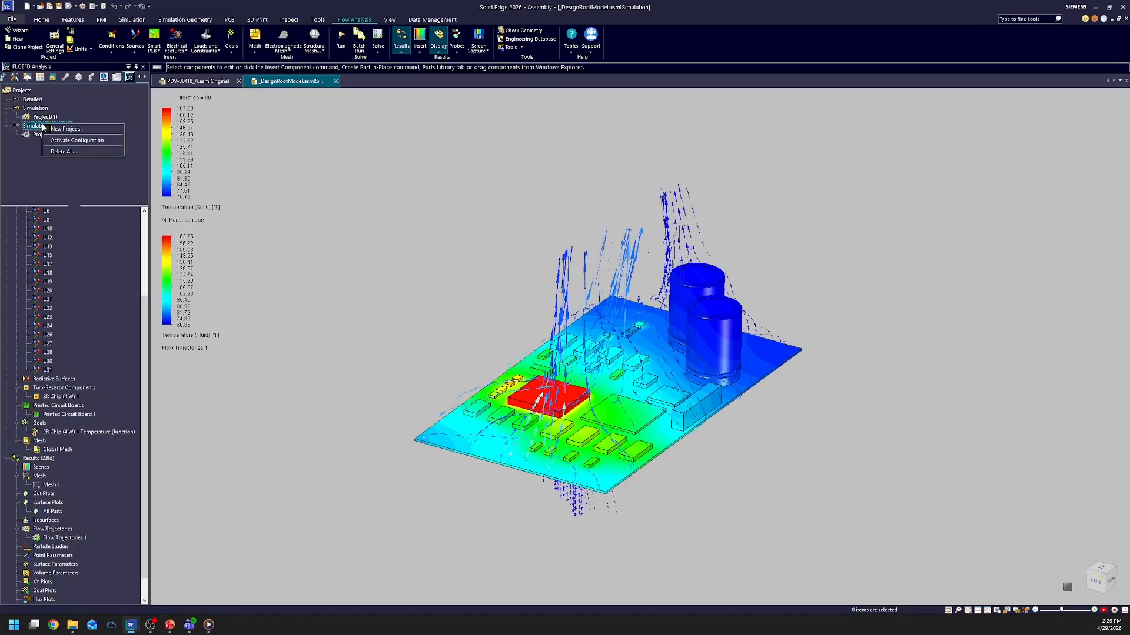
{"action": "left_click", "coordinate": [77, 140]}
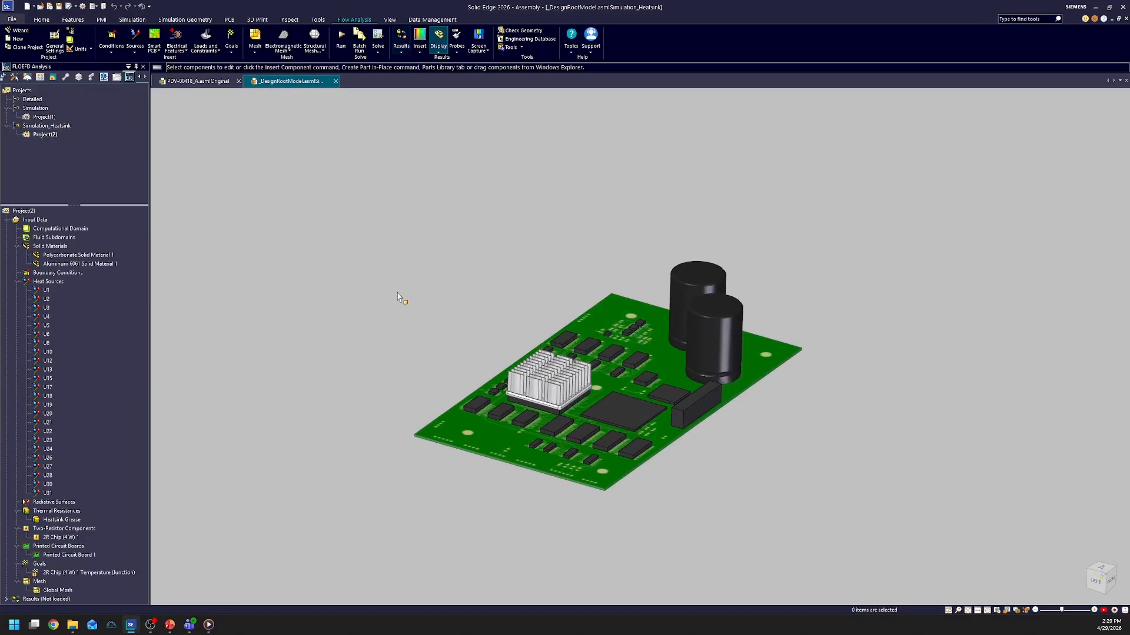
- Inspect the heatsink version of the board, checking which components use the polycarbonate and Aluminum 6061 solid materials
{"action": "middle_click_drag", "start_coordinate": [398, 297], "coordinate": [715, 326]}
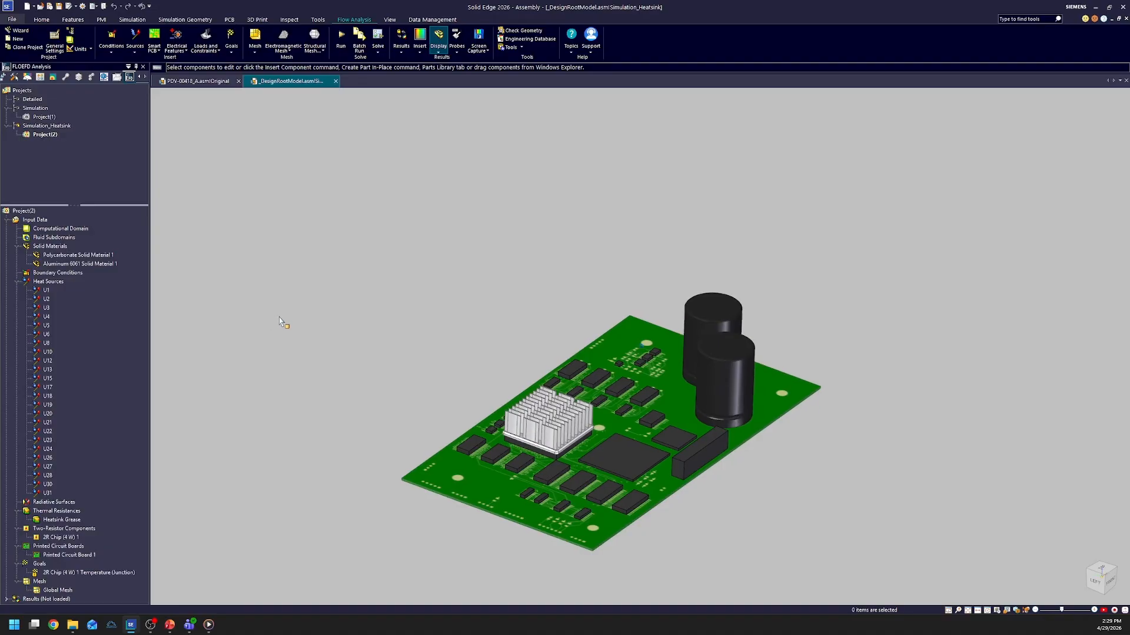
{"action": "left_click", "coordinate": [61, 257]}
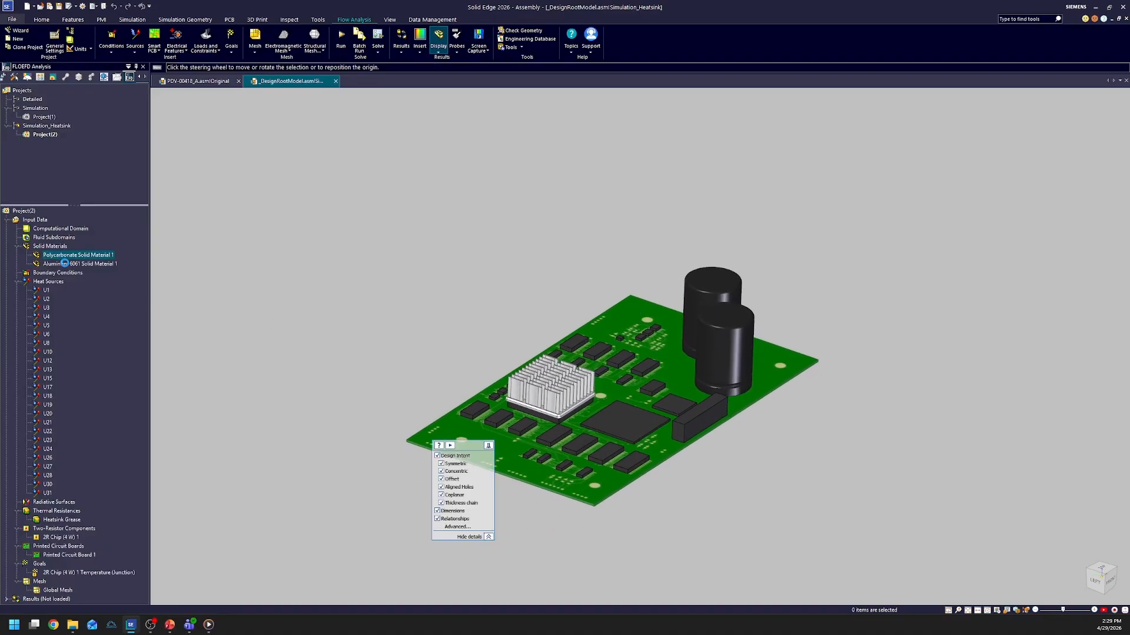
{"action": "left_click", "coordinate": [80, 264]}
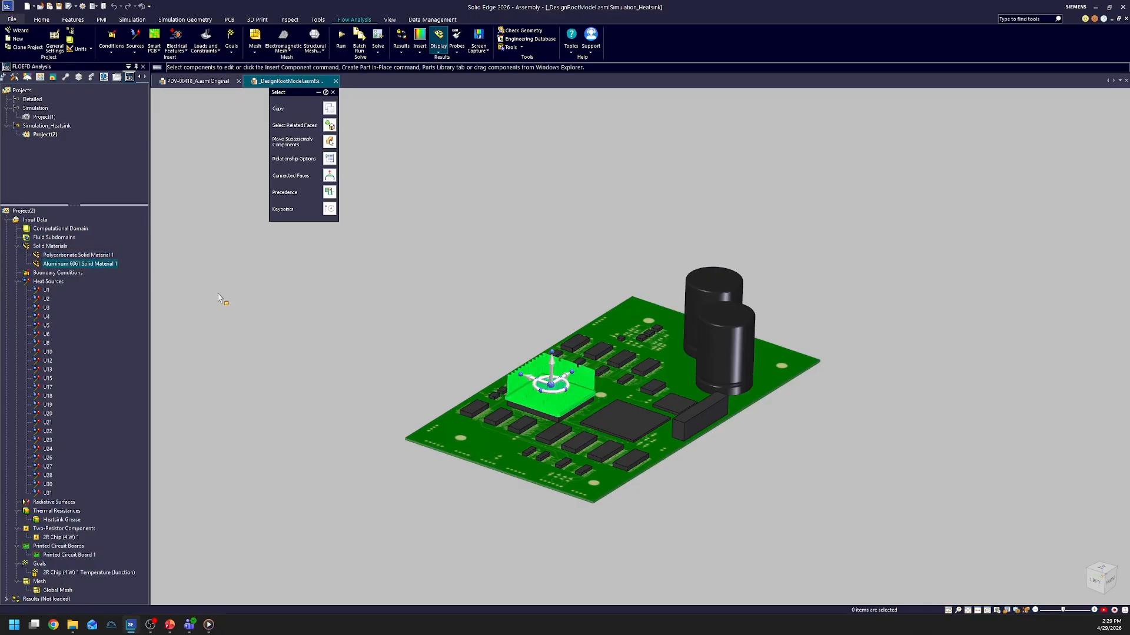
{"action": "key", "text": "Escape"}
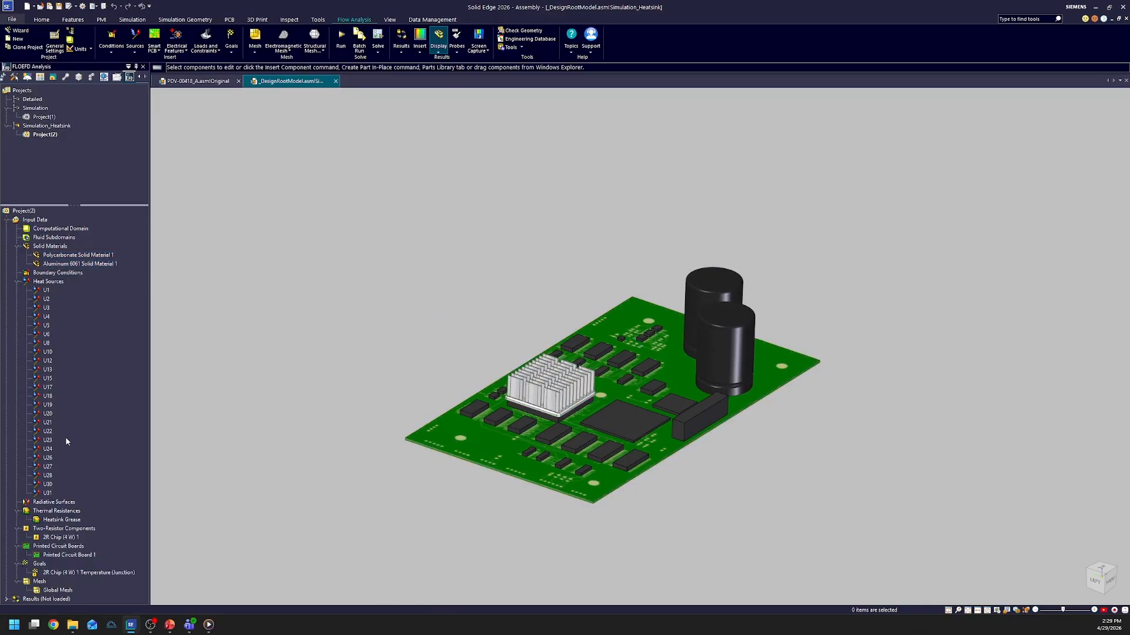
- Load the results of Project(2) and show the All Parts temperature surface plot on the heatsink board
{"action": "right_click", "coordinate": [50, 600]}
{"action": "left_click", "coordinate": [100, 536]}
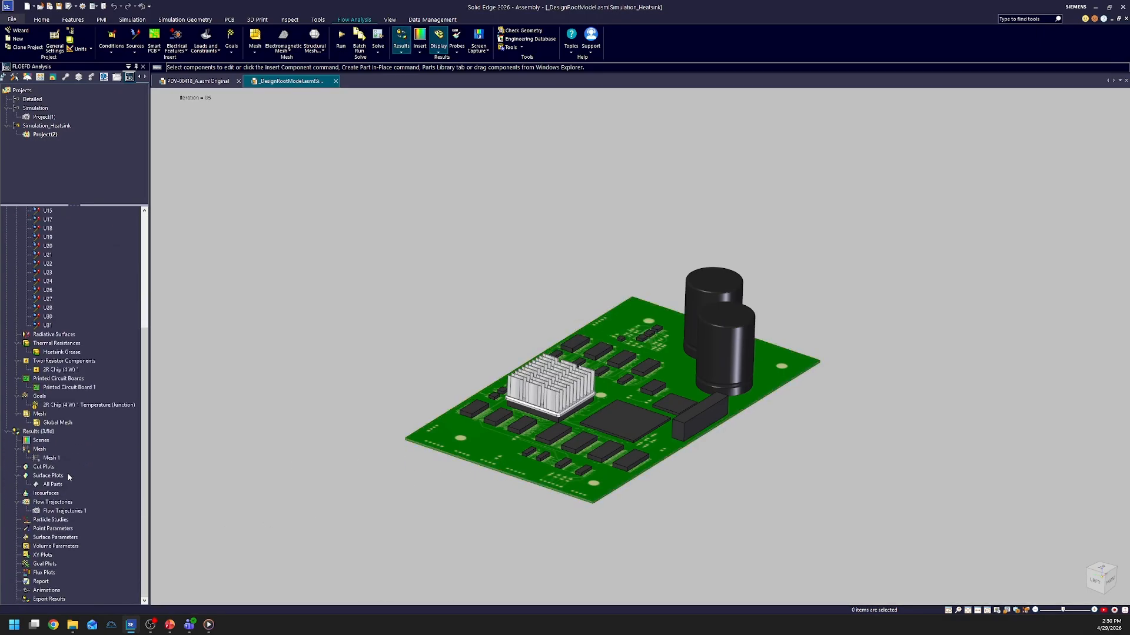
{"action": "right_click", "coordinate": [50, 486]}
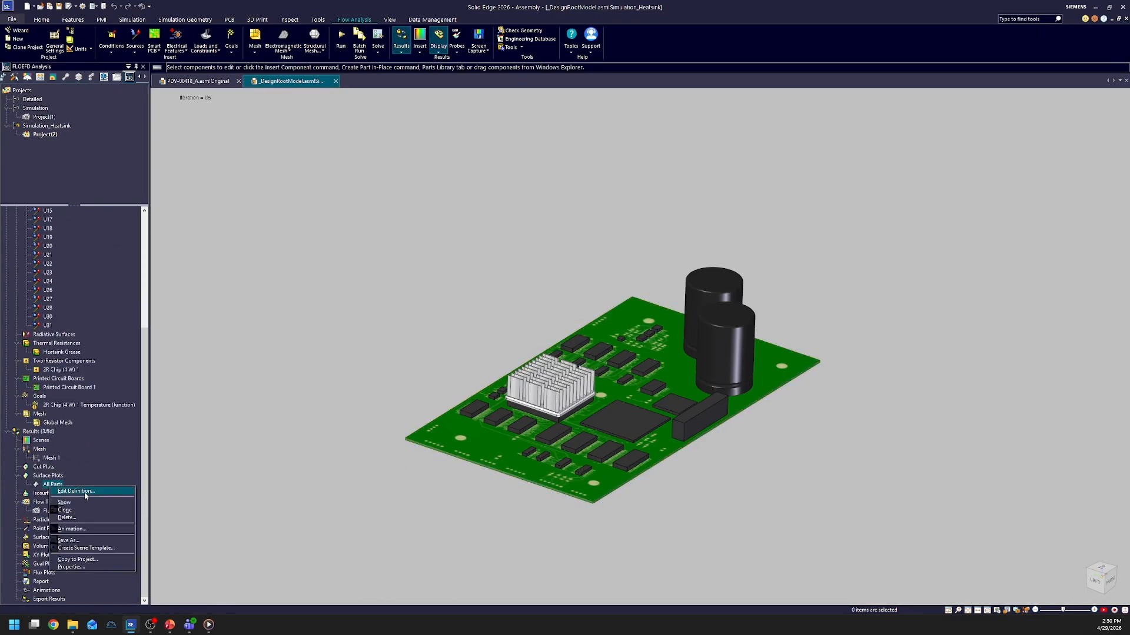
{"action": "left_click", "coordinate": [70, 493]}
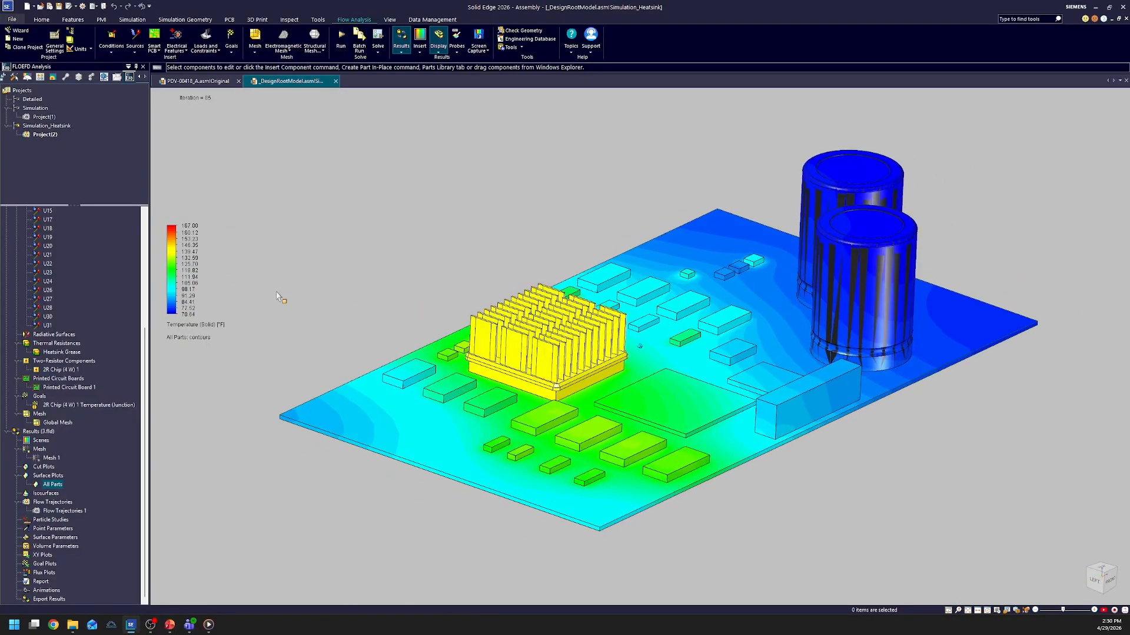
- Show Flow Trajectories 1 for the heatsink board and play all flow trajectory animations
{"action": "right_click", "coordinate": [62, 511]}
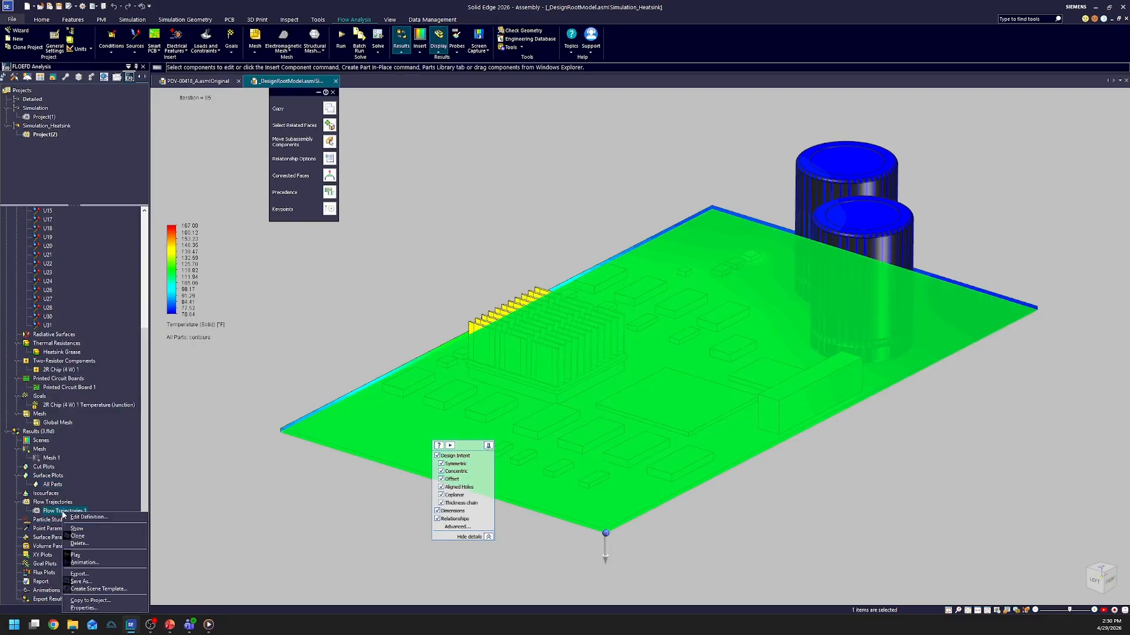
{"action": "left_click", "coordinate": [89, 529]}
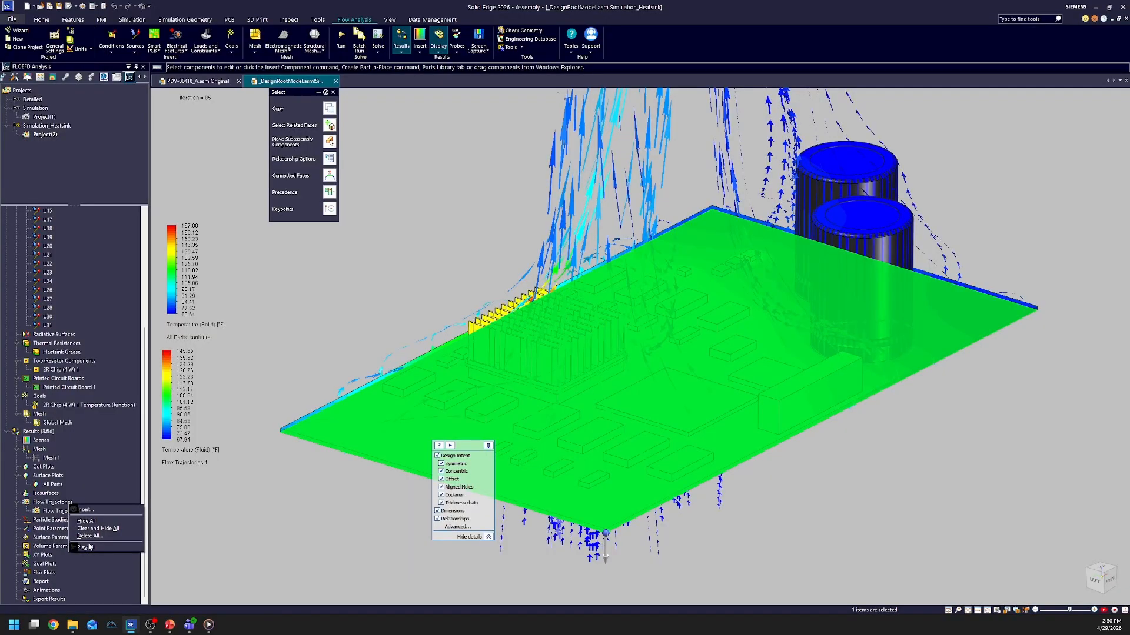
{"action": "left_click", "coordinate": [89, 546]}
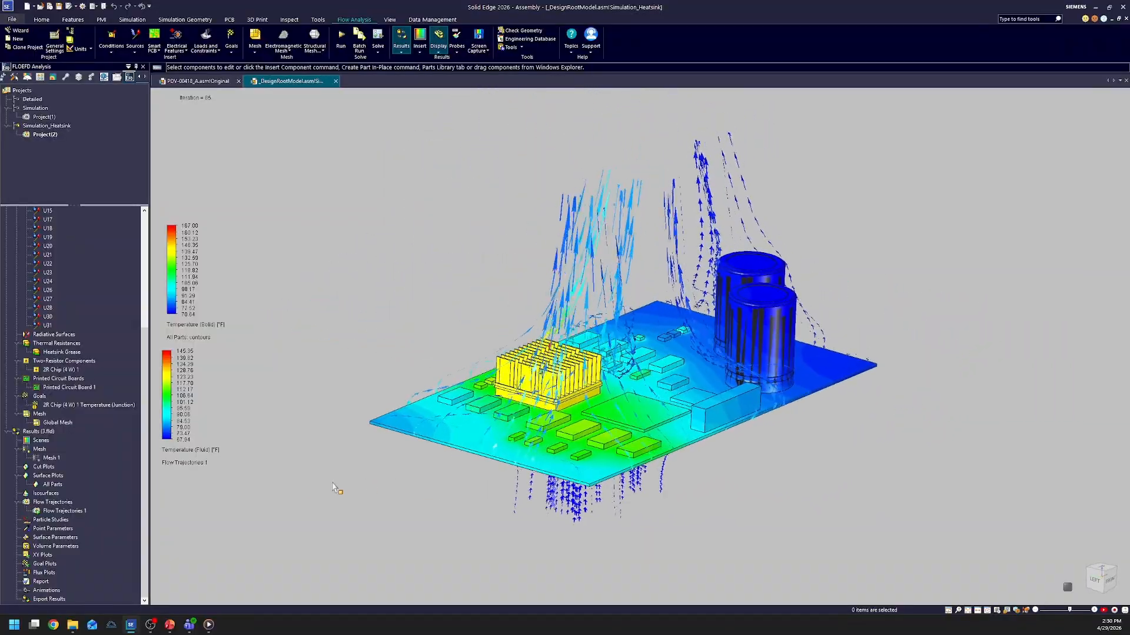
- Hide Flow Trajectories 1 so only the All Parts surface plot stays displayed on the heatsink board
{"action": "right_click", "coordinate": [79, 513]}
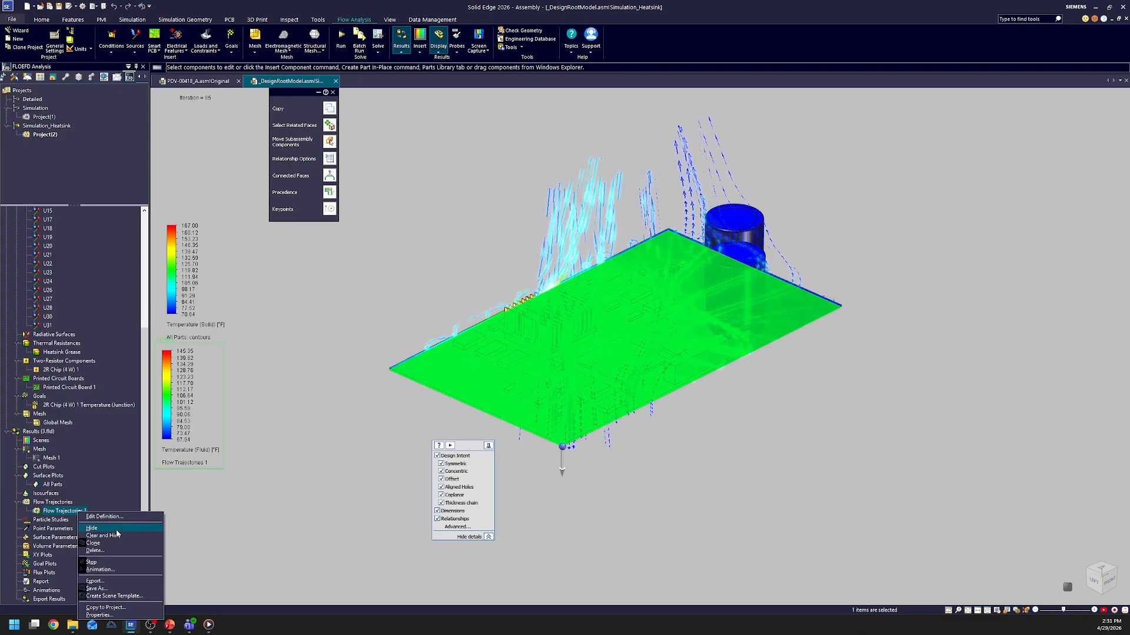
{"action": "left_click", "coordinate": [117, 531]}
{"action": "left_click", "coordinate": [377, 383]}
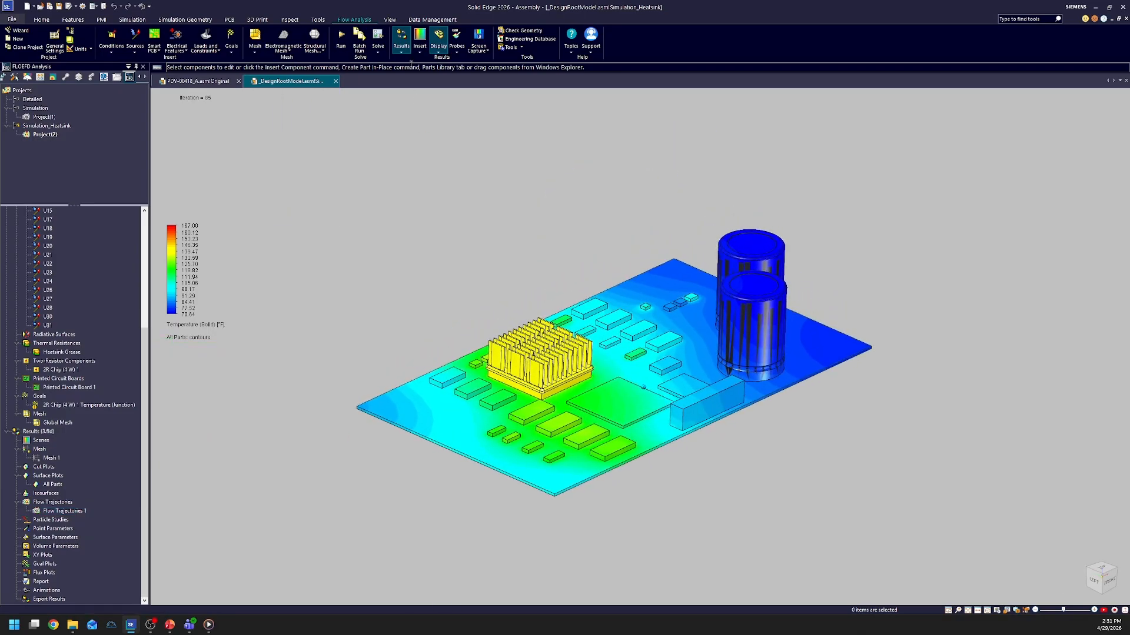
- Unload the results and compare the temperature plots of Project(2) and Project(1) side by side in an enlarged comparison view
{"action": "left_click", "coordinate": [402, 40]}
{"action": "left_click", "coordinate": [401, 49]}
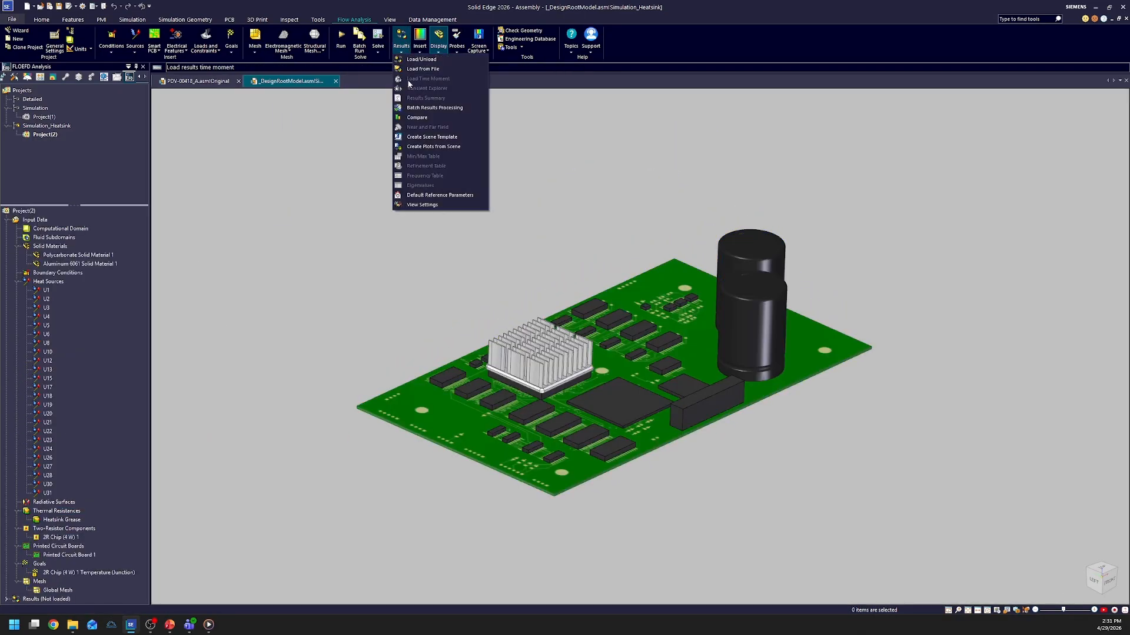
{"action": "left_click", "coordinate": [418, 118]}
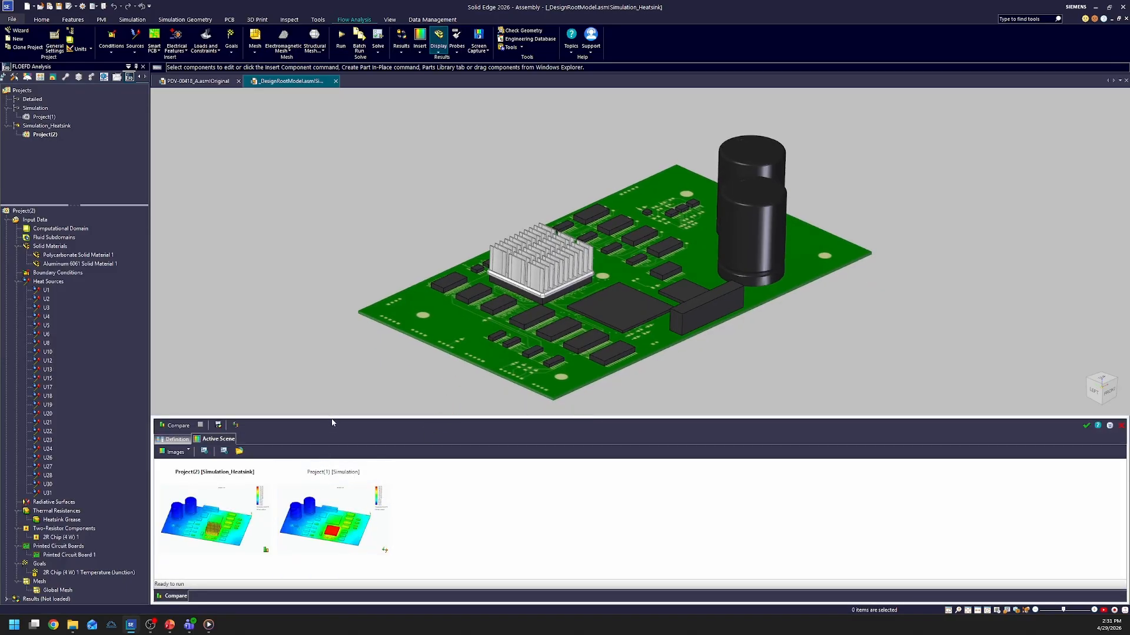
{"action": "left_click_drag", "start_coordinate": [333, 417], "coordinate": [333, 148]}
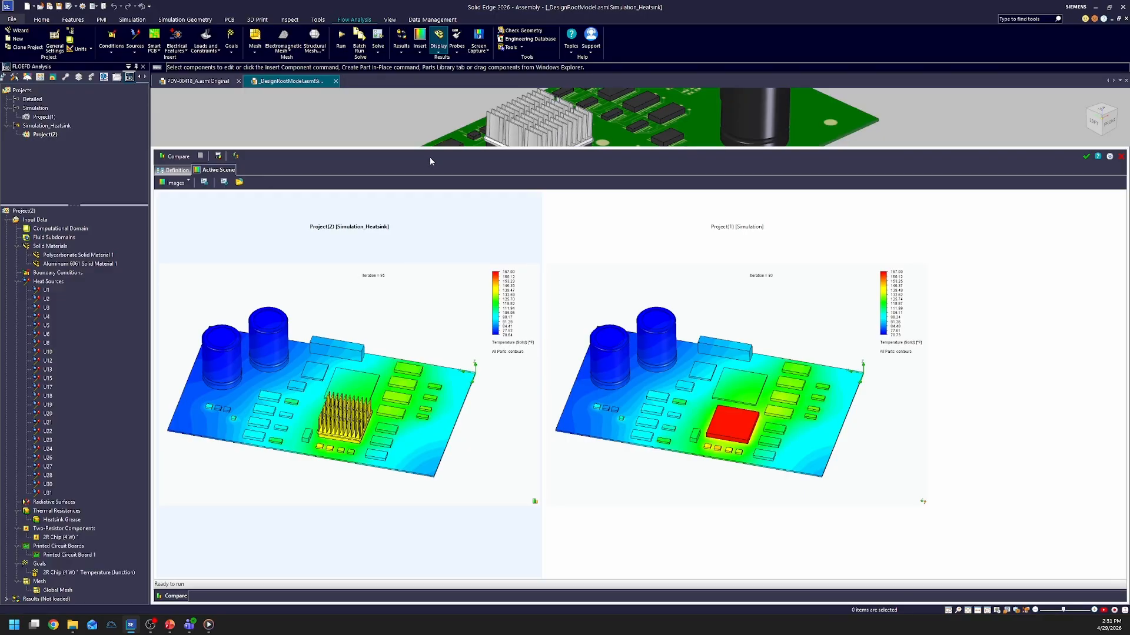
- Close the project comparison and then the heatsink board assembly
{"action": "left_click", "coordinate": [1123, 158]}
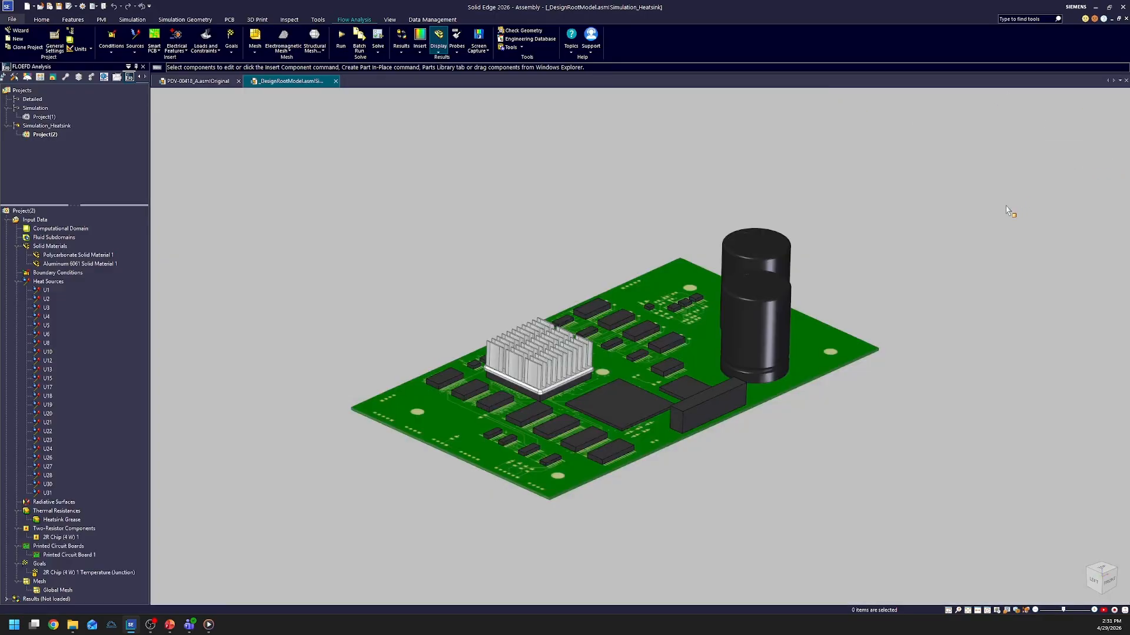
{"action": "left_click", "coordinate": [335, 81]}
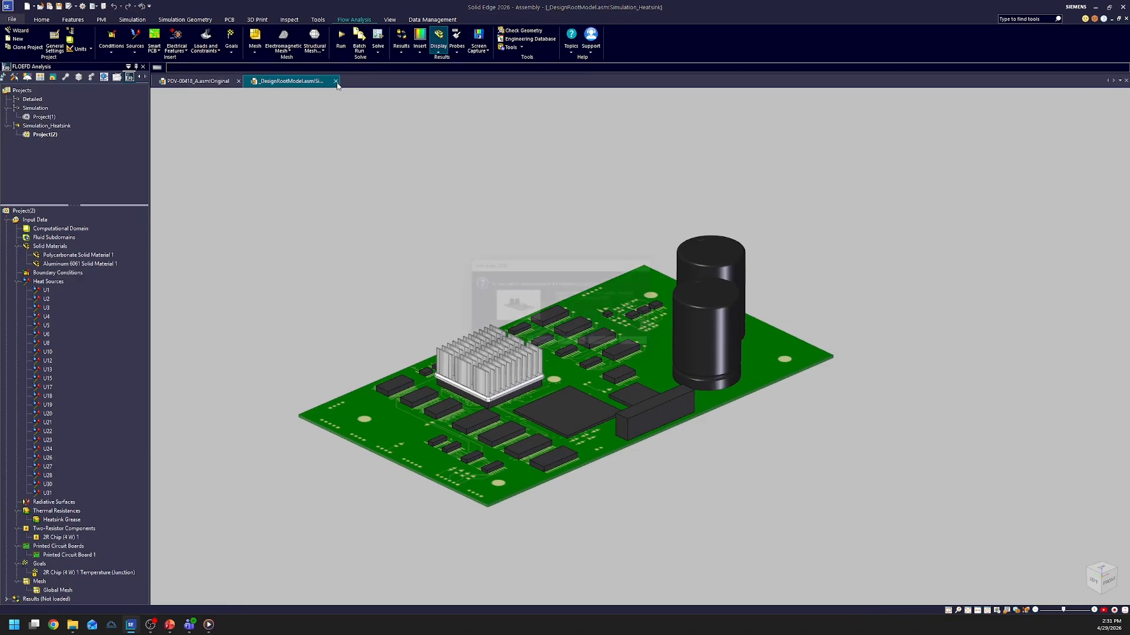
{"action": "left_click", "coordinate": [567, 350]}
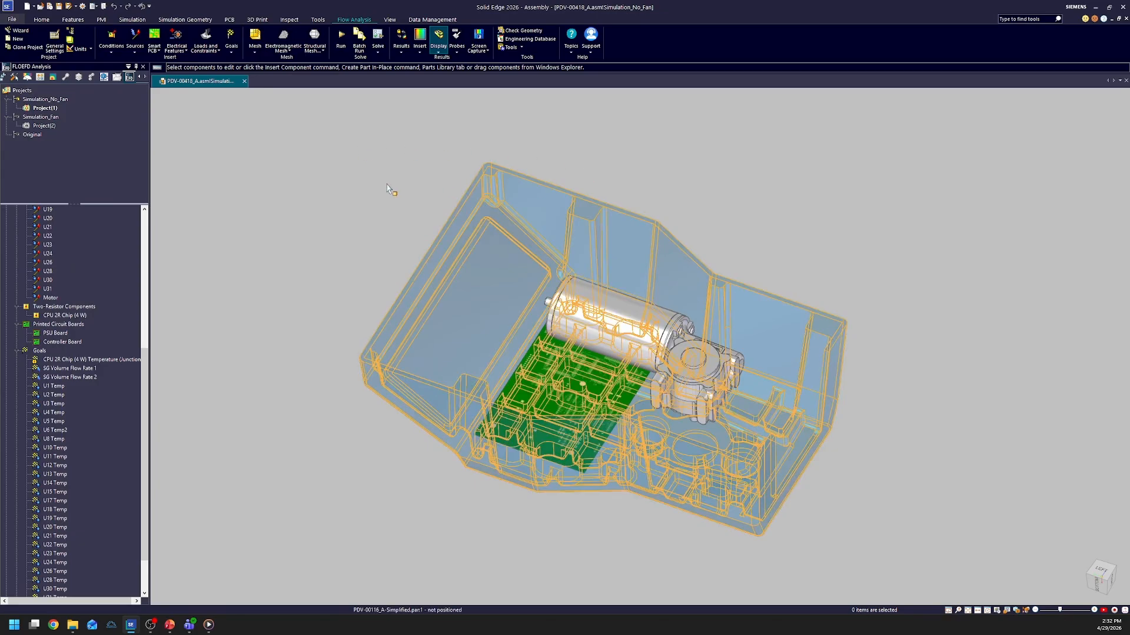
- Examine the computational domain and the Environment Pressure 1 and 2 boundary conditions of the no-fan Project(1) in the model
{"action": "scroll", "coordinate": [80, 337], "scroll_direction": "up", "scroll_amount": 10}
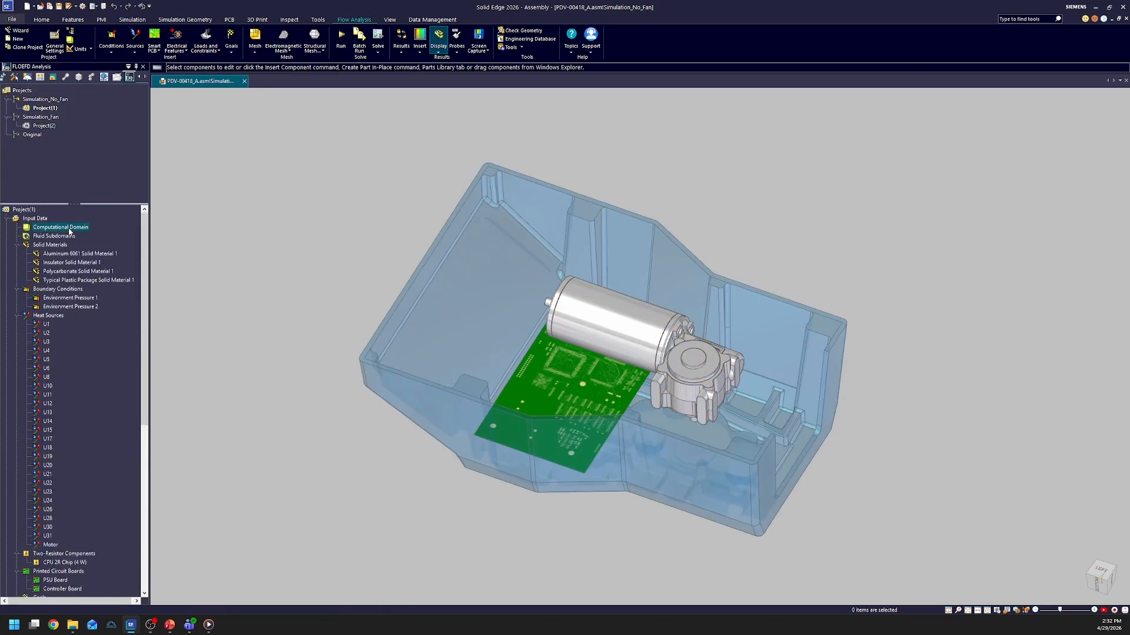
{"action": "left_click", "coordinate": [66, 228]}
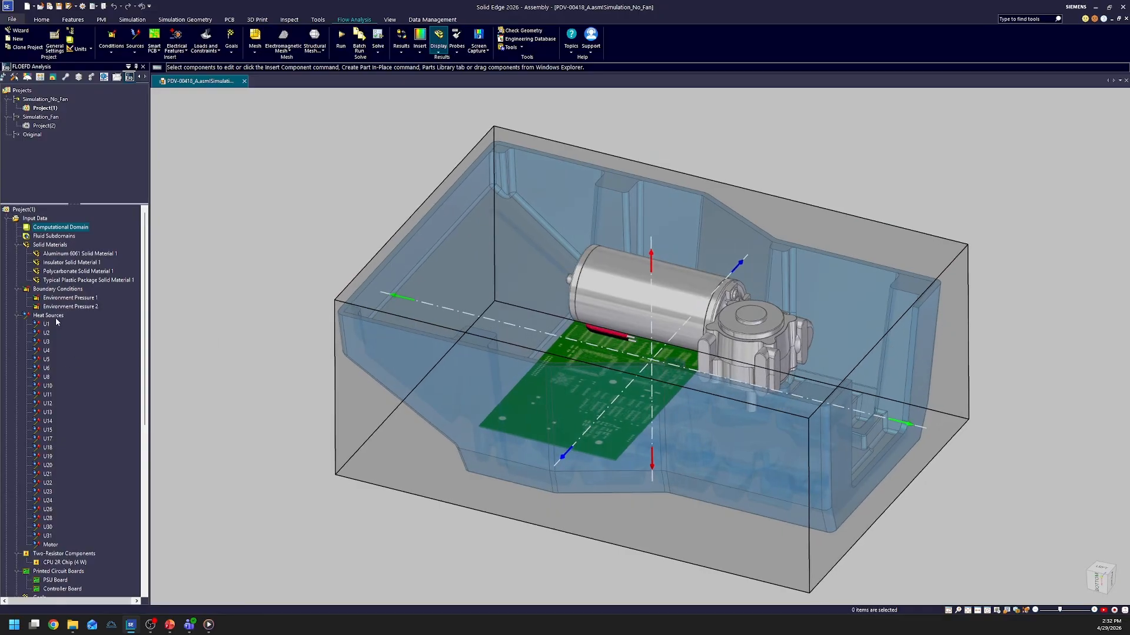
{"action": "left_click", "coordinate": [199, 303]}
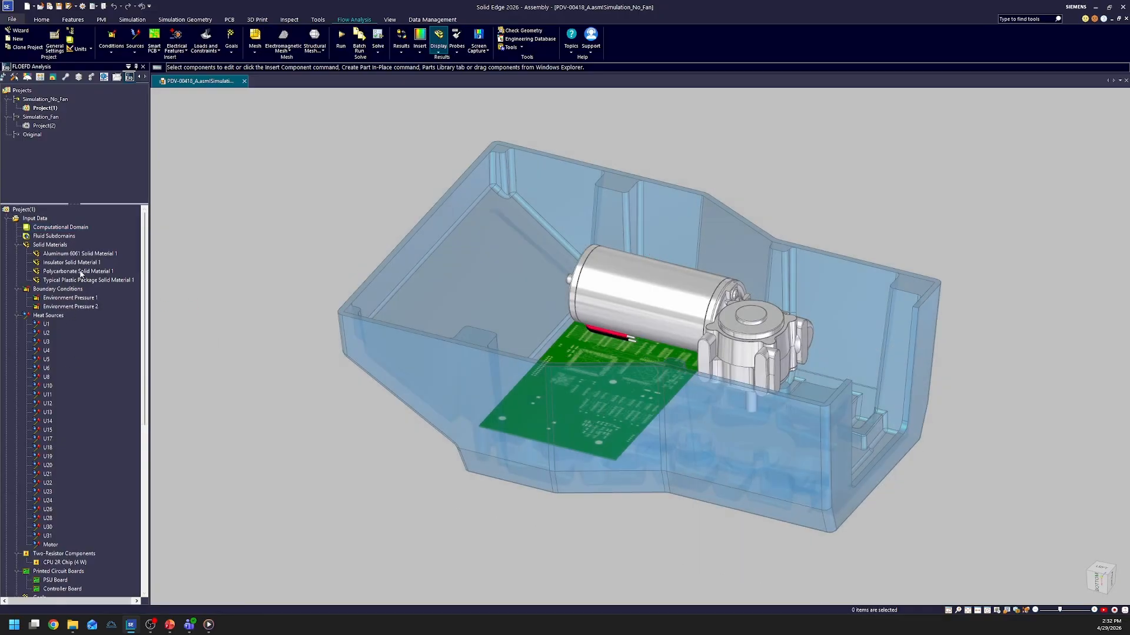
{"action": "left_click", "coordinate": [61, 299]}
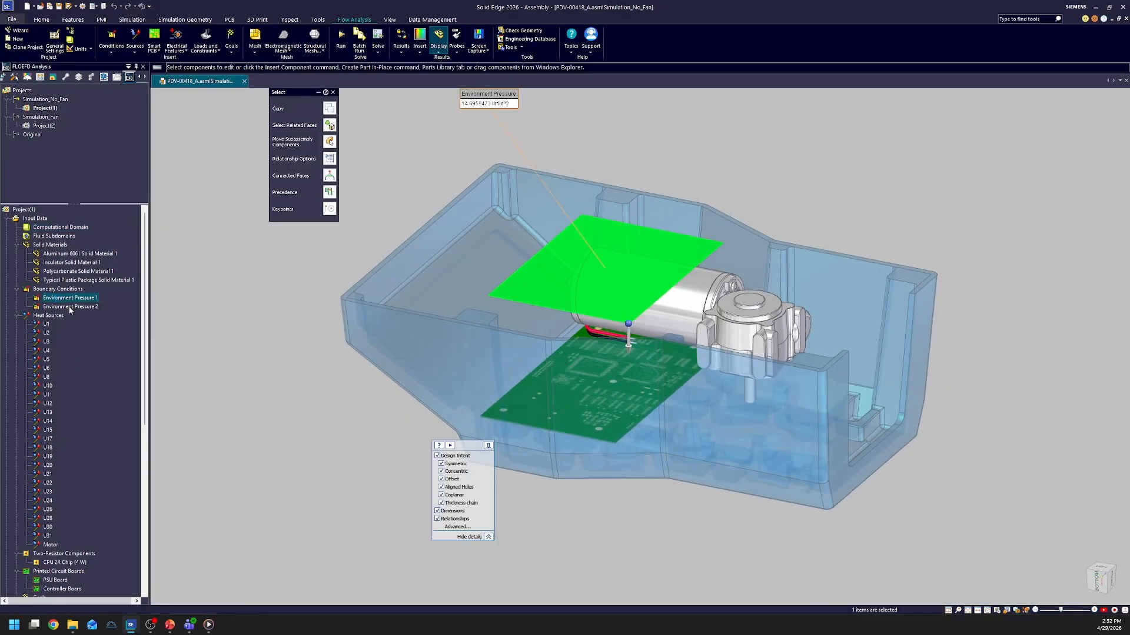
{"action": "left_click", "coordinate": [69, 308], "text": "ctrl"}
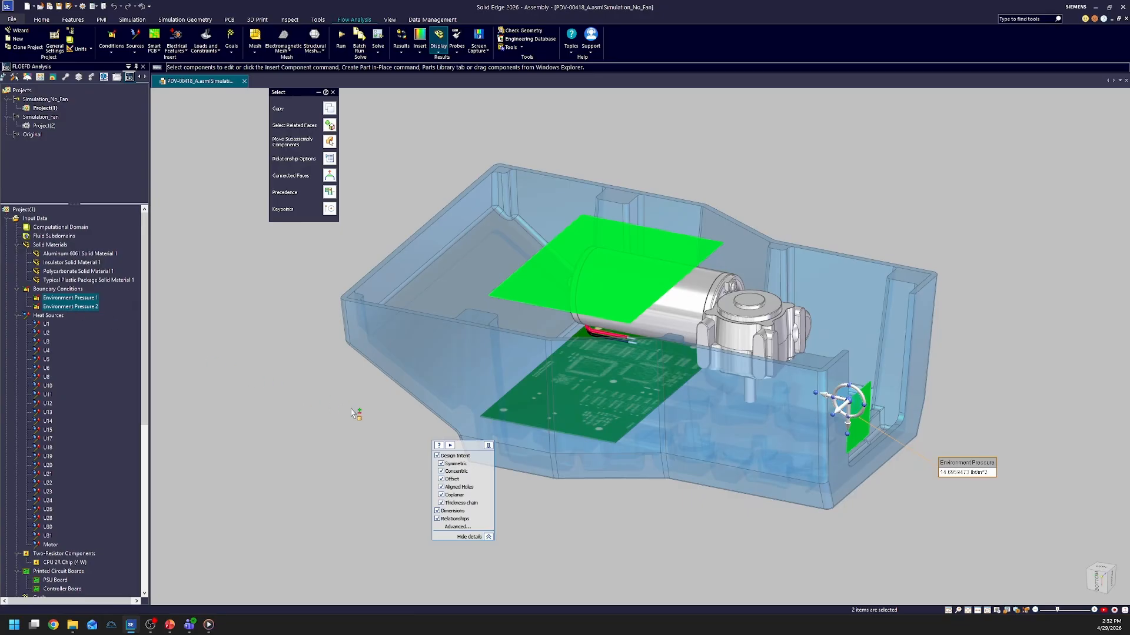
{"action": "middle_click_drag", "start_coordinate": [781, 418], "coordinate": [706, 467]}
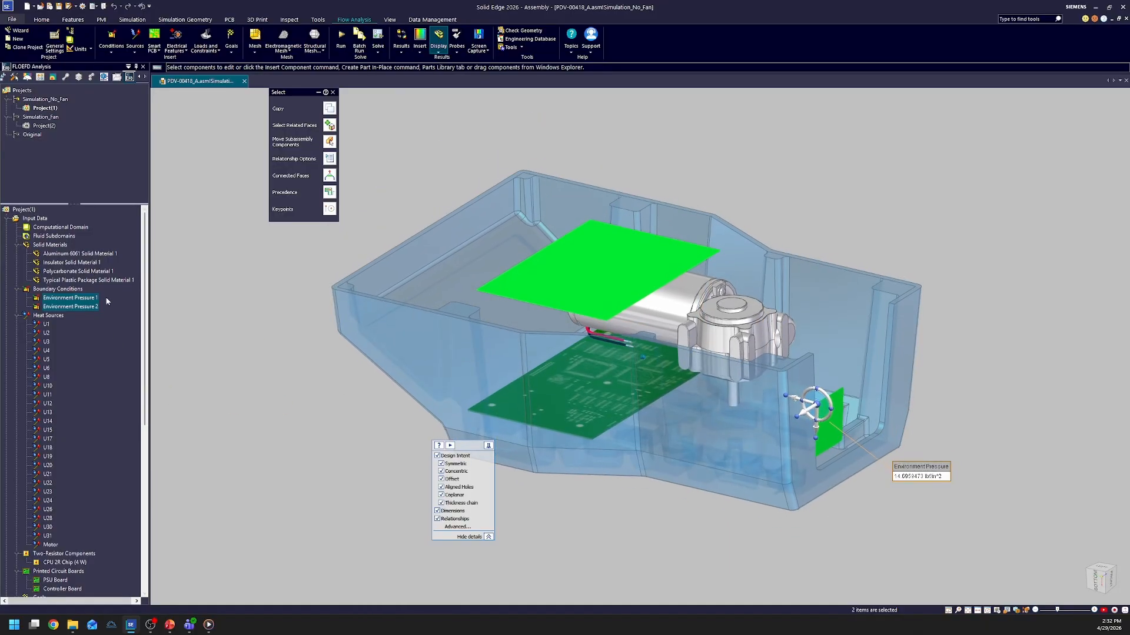
- Highlight in the model the parts assigned to the aluminum 6061, insulator, polycarbonate and typical plastic package solid materials
{"action": "left_click", "coordinate": [104, 253]}
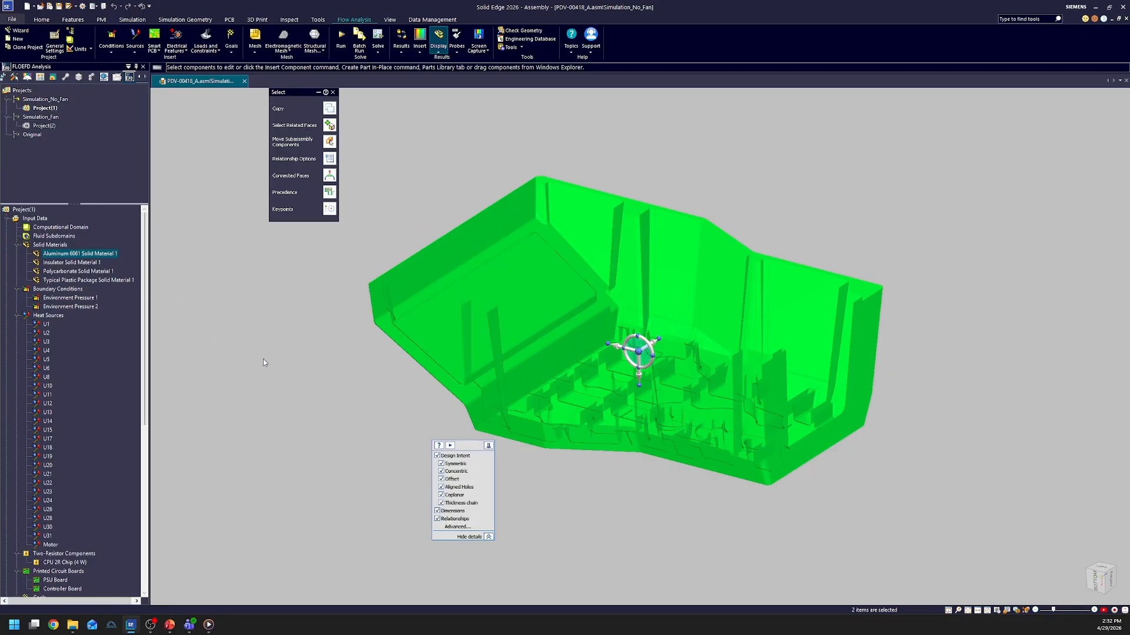
{"action": "left_click", "coordinate": [266, 364]}
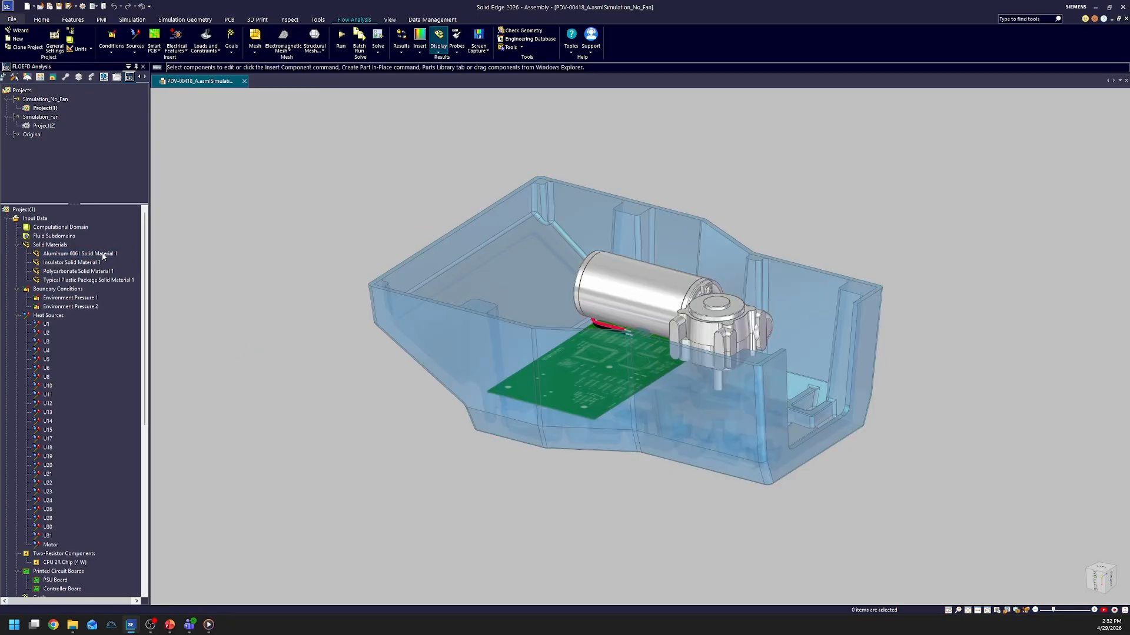
{"action": "left_click", "coordinate": [462, 366]}
{"action": "left_click", "coordinate": [384, 438]}
{"action": "left_click", "coordinate": [83, 263]}
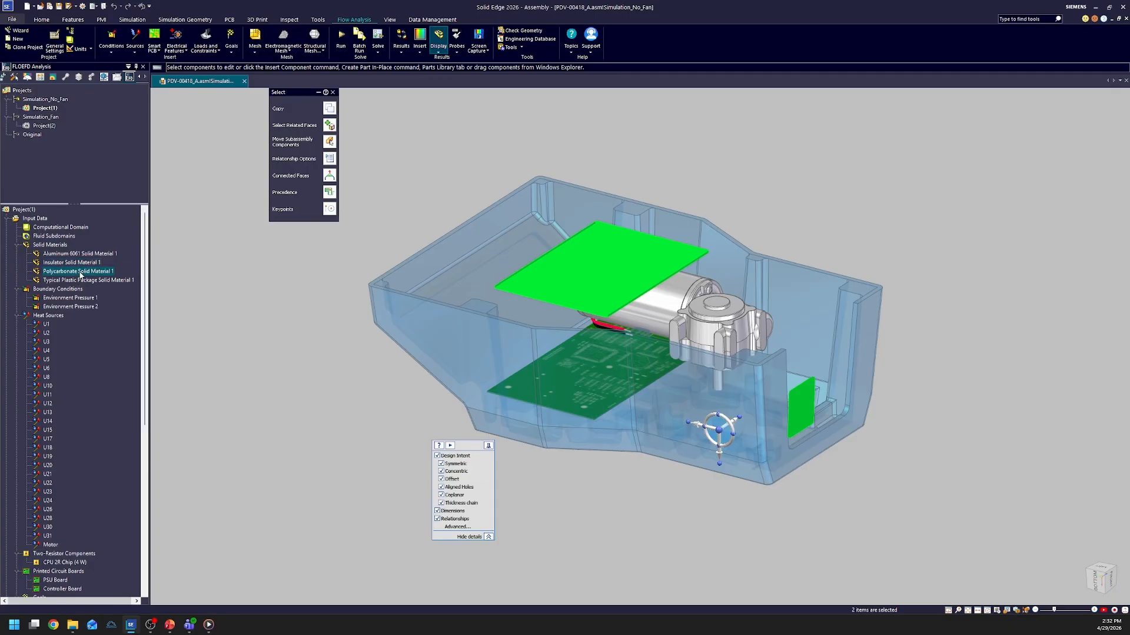
{"action": "left_click", "coordinate": [80, 273]}
{"action": "middle_click_drag", "start_coordinate": [323, 383], "coordinate": [318, 395]}
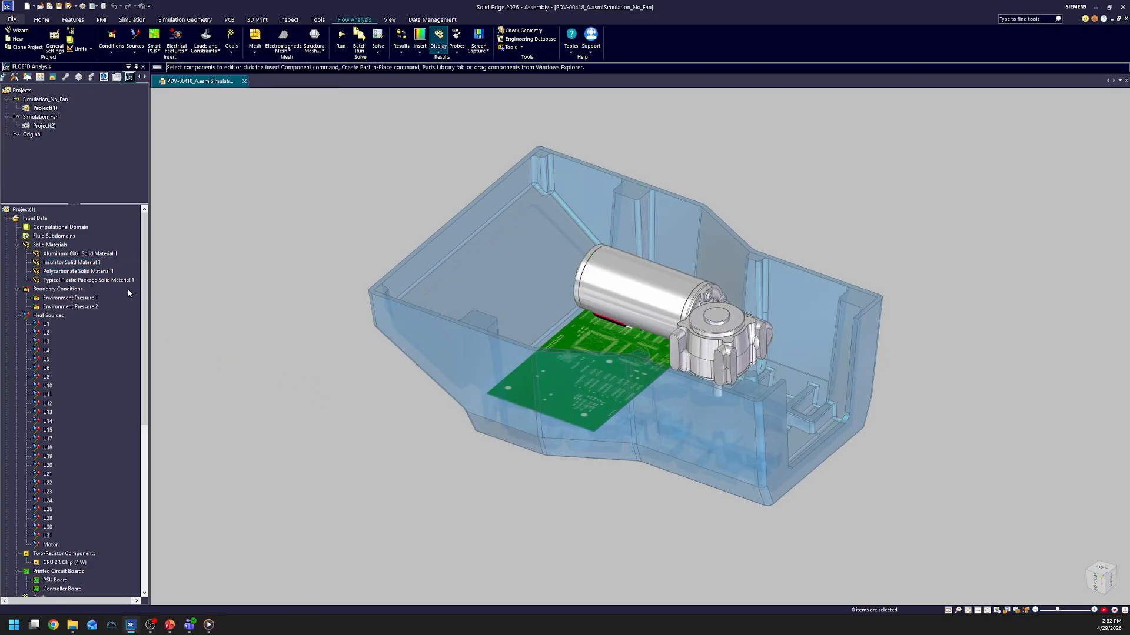
{"action": "left_click", "coordinate": [110, 280]}
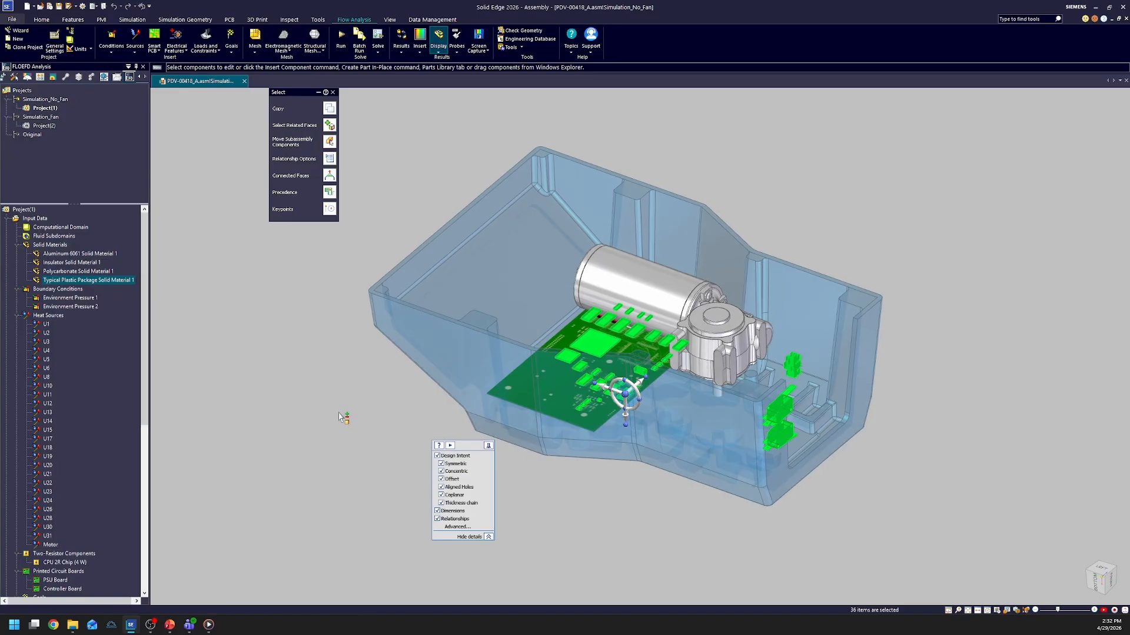
{"action": "key", "text": "Escape"}
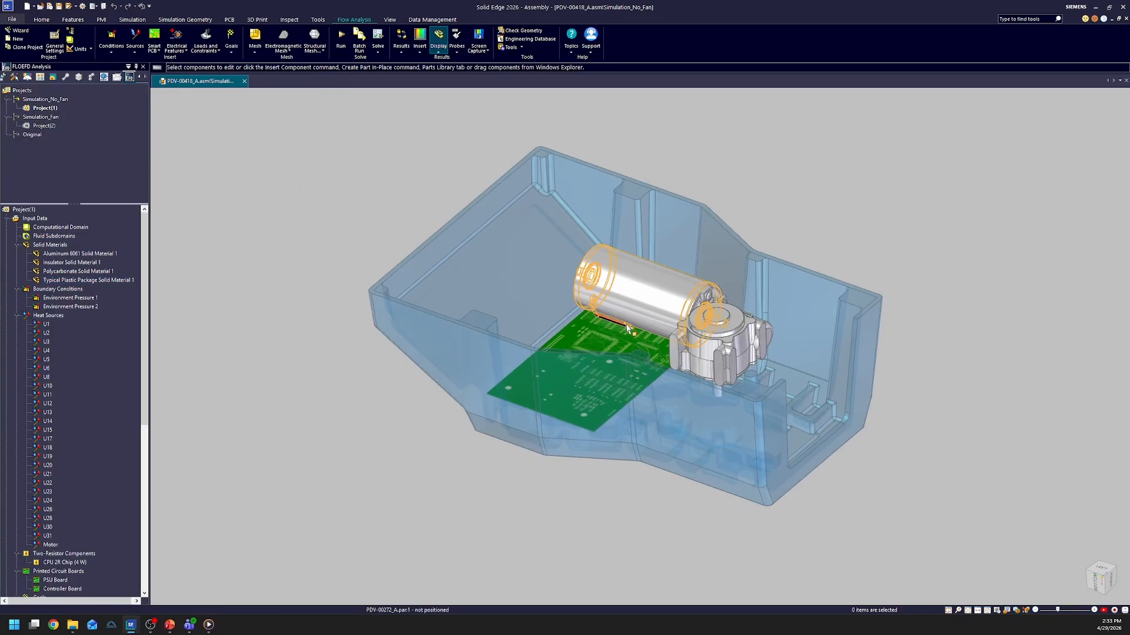
- Highlight all heat sources from U1 through Motor and inspect their locations inside the casing
{"action": "left_click", "coordinate": [46, 324]}
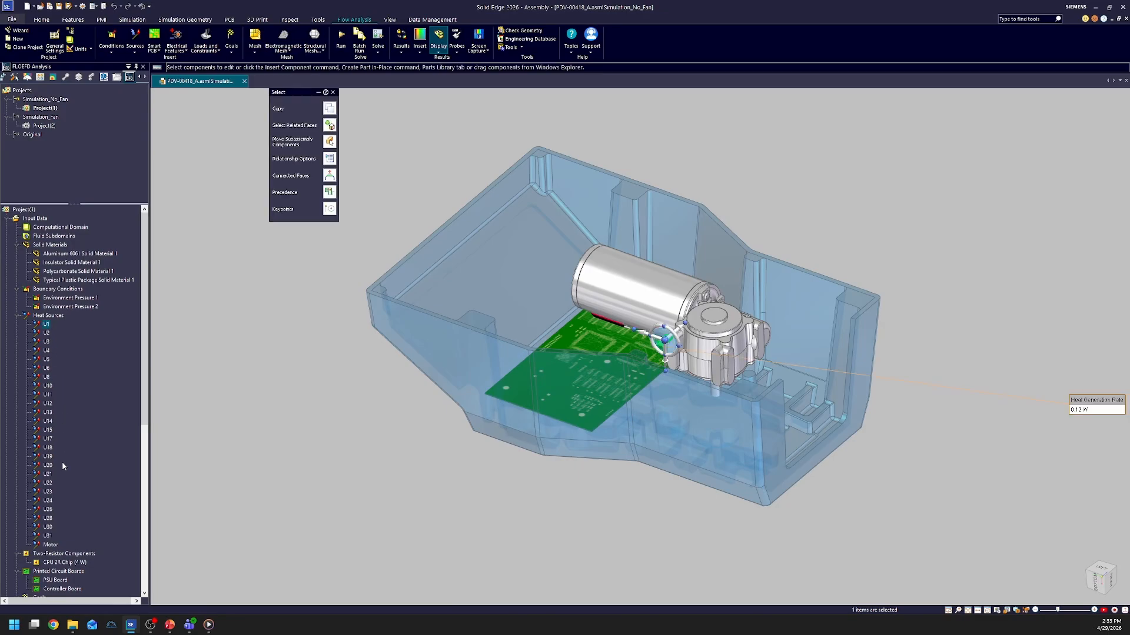
{"action": "left_click", "coordinate": [50, 545], "text": "shift"}
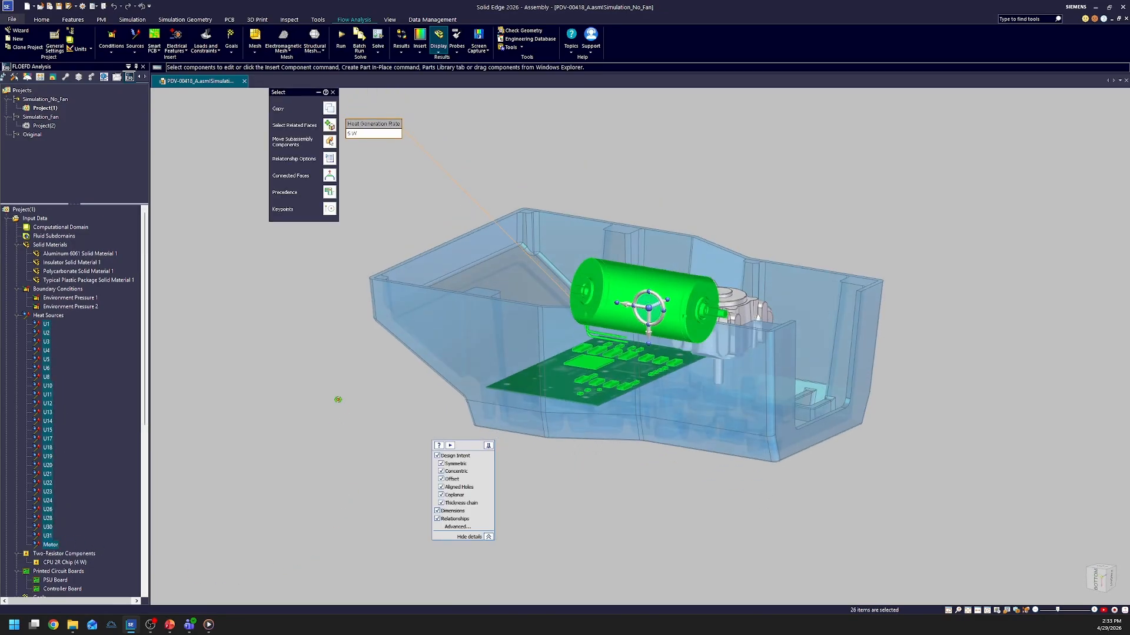
{"action": "middle_click_drag", "start_coordinate": [525, 522], "coordinate": [608, 331]}
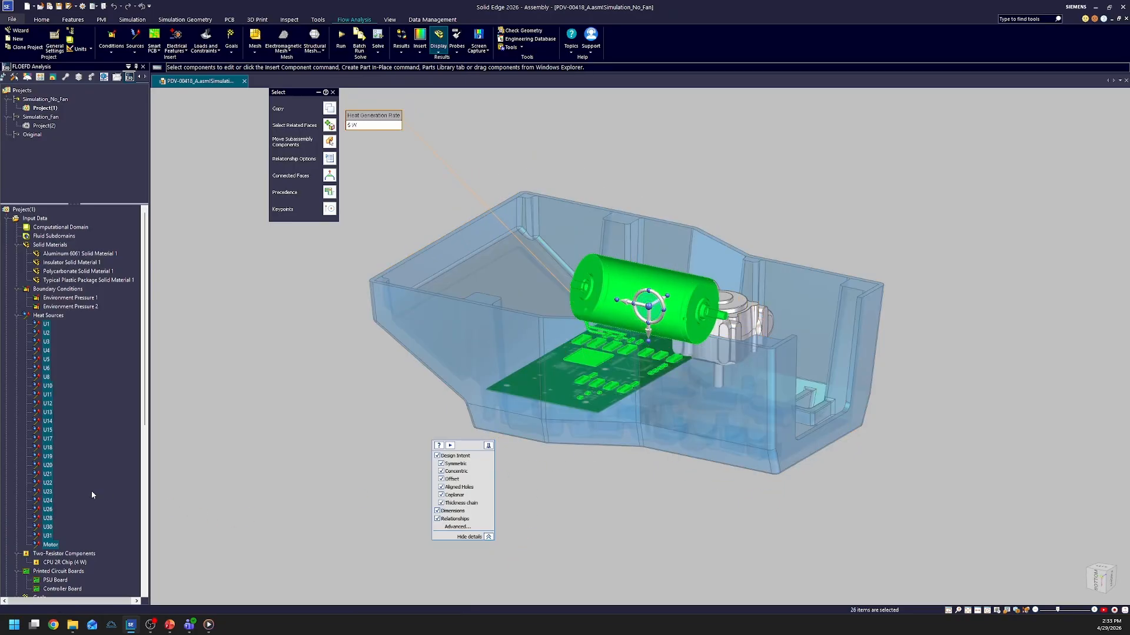
- Inspect the CPU 2R Chip (4 W) two-resistor component and the PSU Board and Controller Board definitions in the model
{"action": "scroll", "coordinate": [99, 469], "scroll_direction": "down", "scroll_amount": 4}
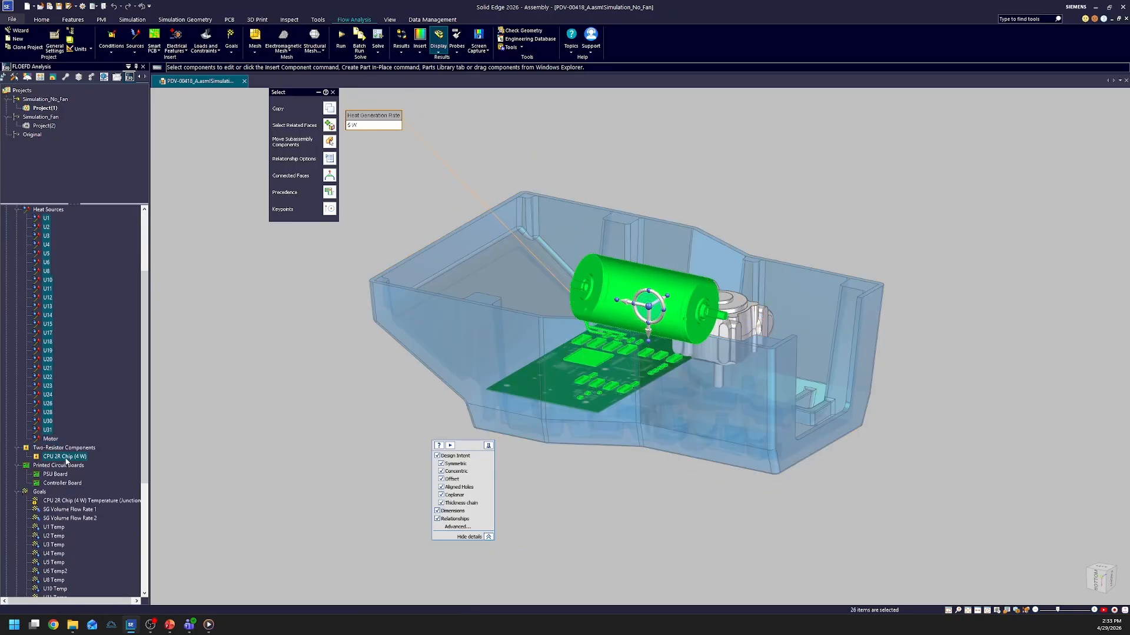
{"action": "left_click", "coordinate": [66, 458]}
{"action": "middle_click_drag", "start_coordinate": [310, 461], "coordinate": [303, 480]}
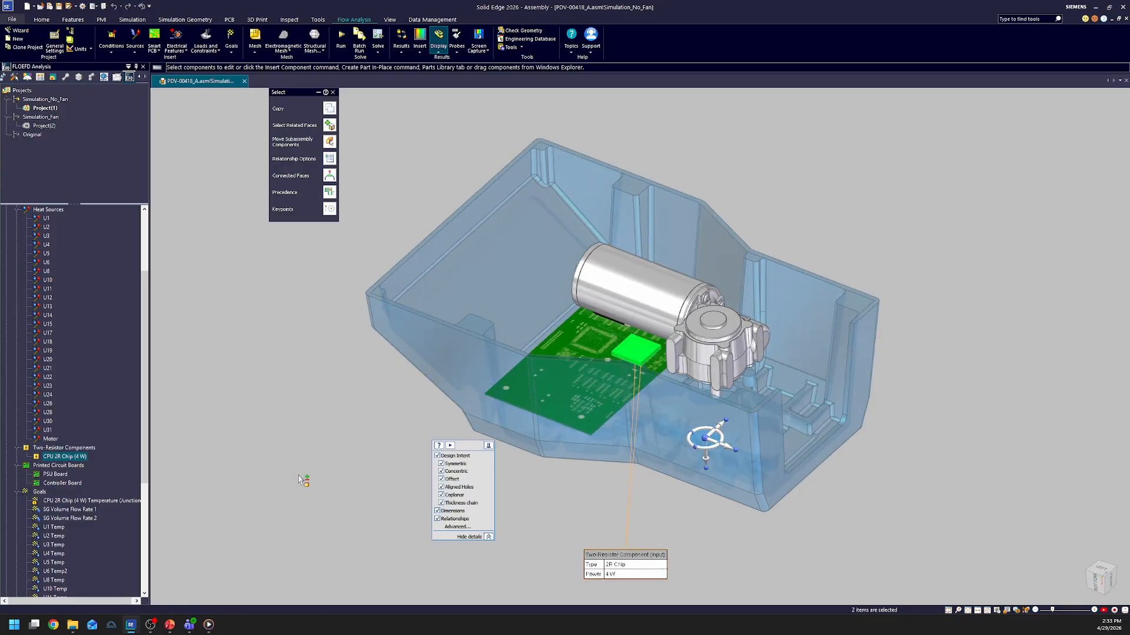
{"action": "left_click", "coordinate": [225, 453]}
{"action": "left_click", "coordinate": [59, 483]}
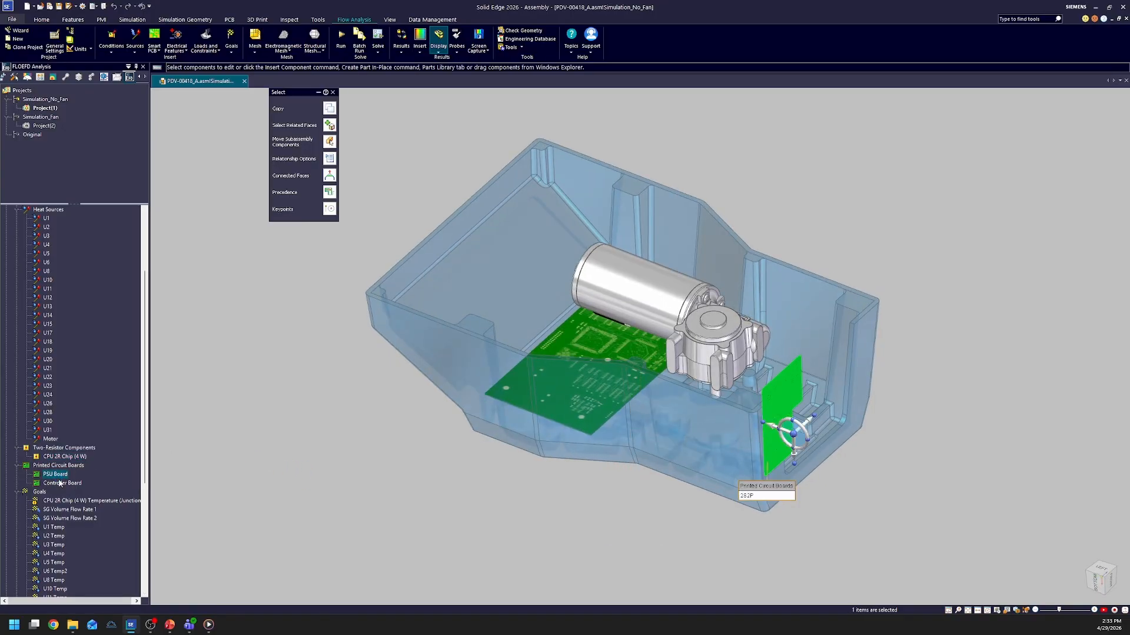
{"action": "left_click", "coordinate": [59, 483], "text": "ctrl"}
{"action": "middle_click_drag", "start_coordinate": [207, 504], "coordinate": [215, 492]}
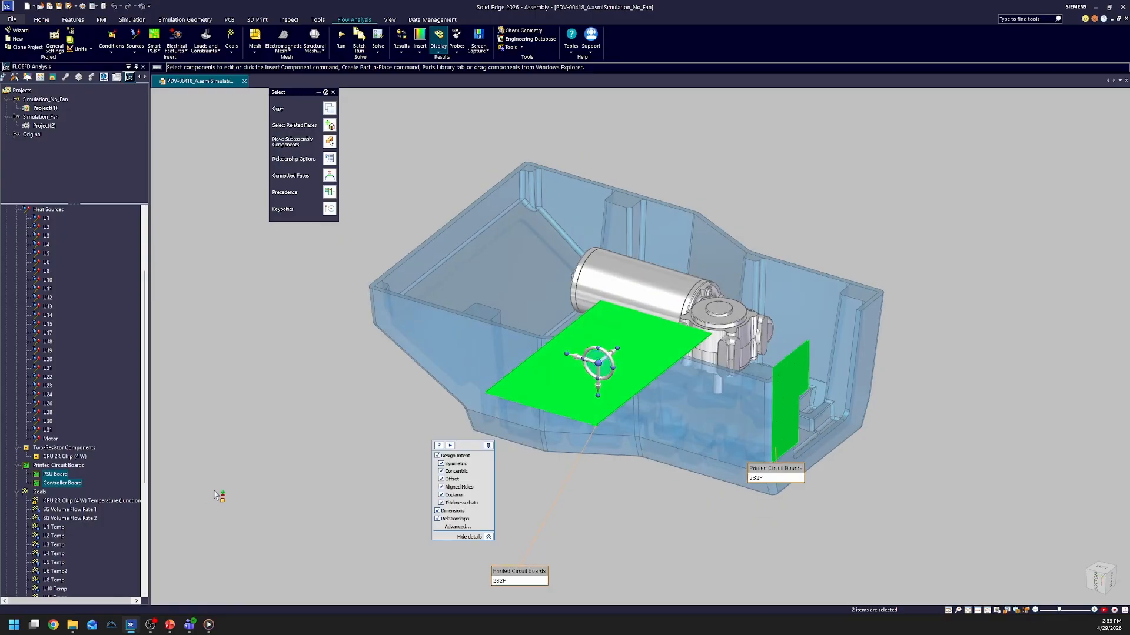
- Load the results of the no-fan Project(1) and show all surface plots, inspecting the temperatures around the circuit board heatsink
{"action": "scroll", "coordinate": [129, 518], "scroll_direction": "down", "scroll_amount": 7}
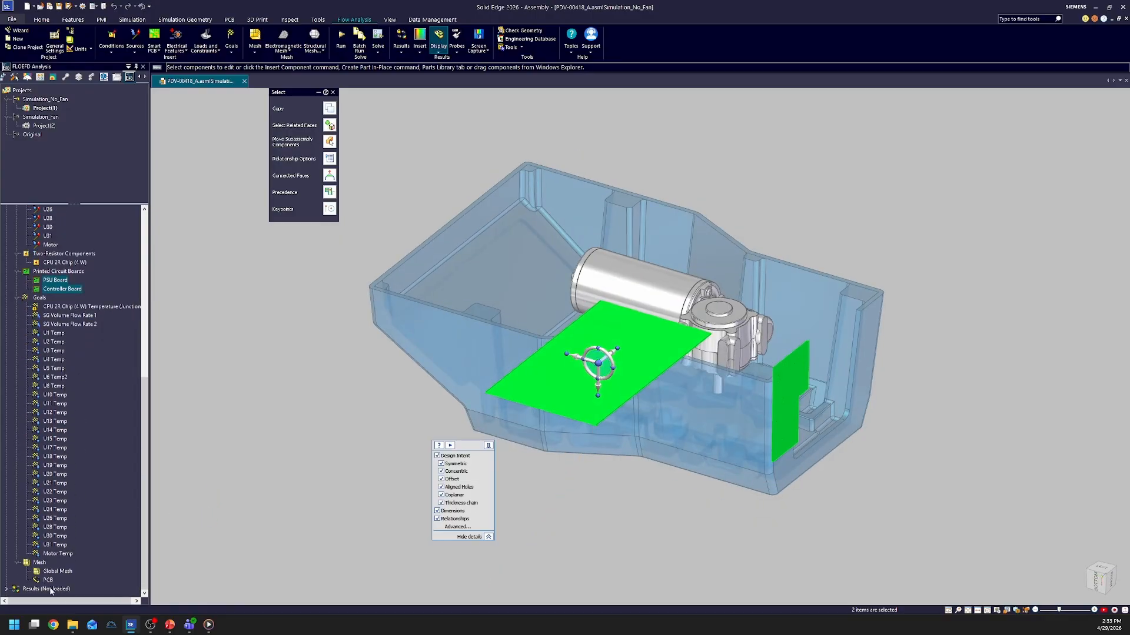
{"action": "right_click", "coordinate": [58, 590]}
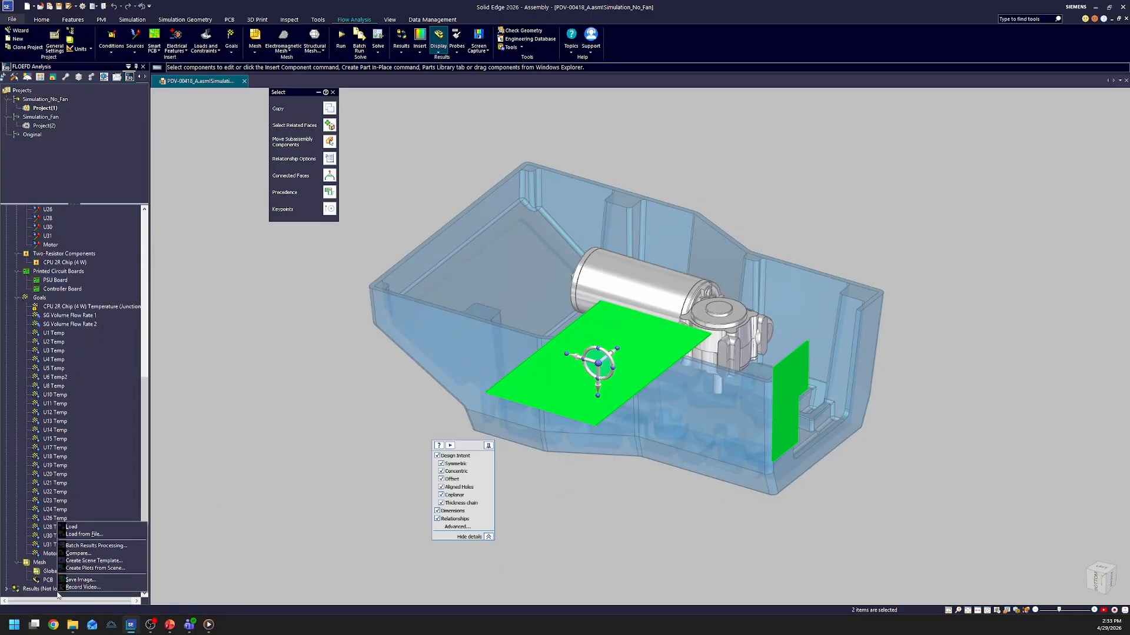
{"action": "left_click", "coordinate": [89, 528]}
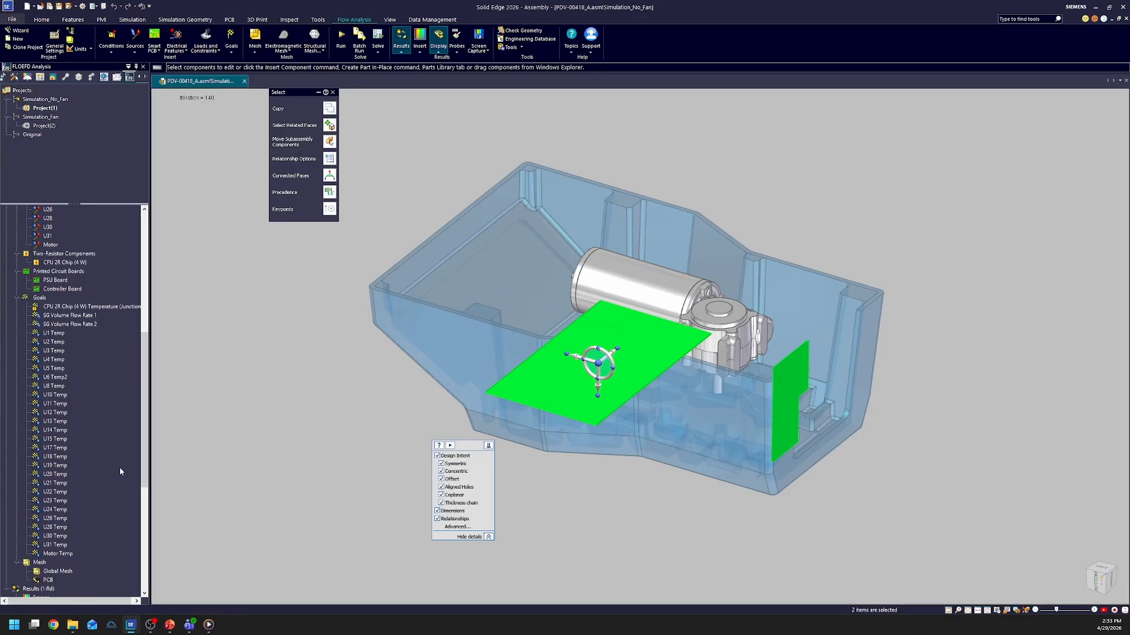
{"action": "scroll", "coordinate": [120, 471], "scroll_direction": "down", "scroll_amount": 10}
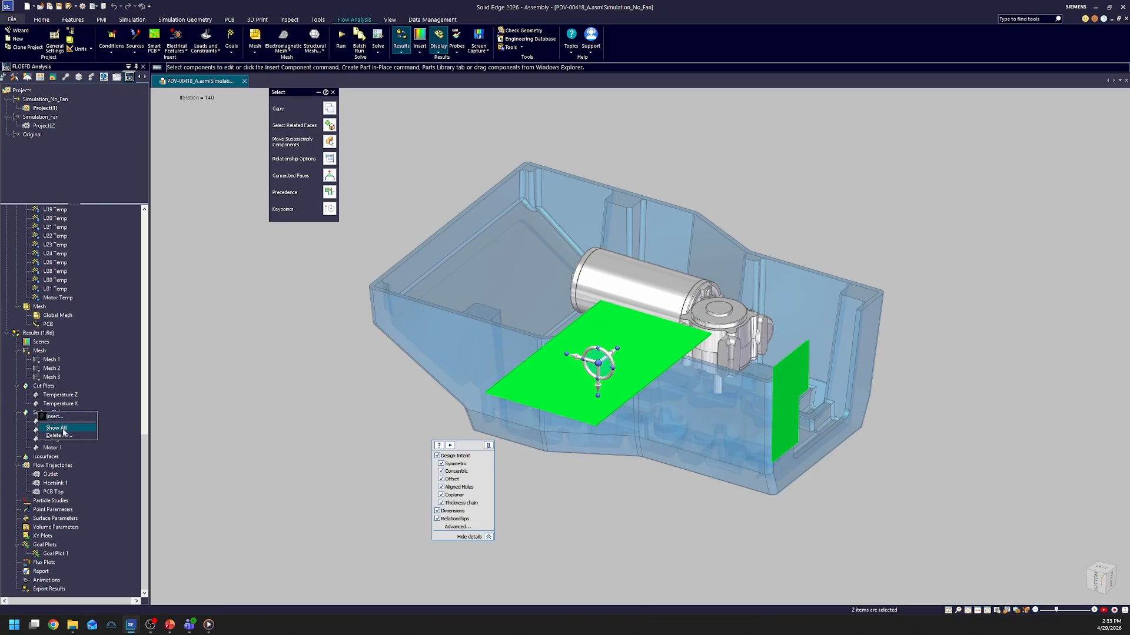
{"action": "left_click", "coordinate": [62, 430]}
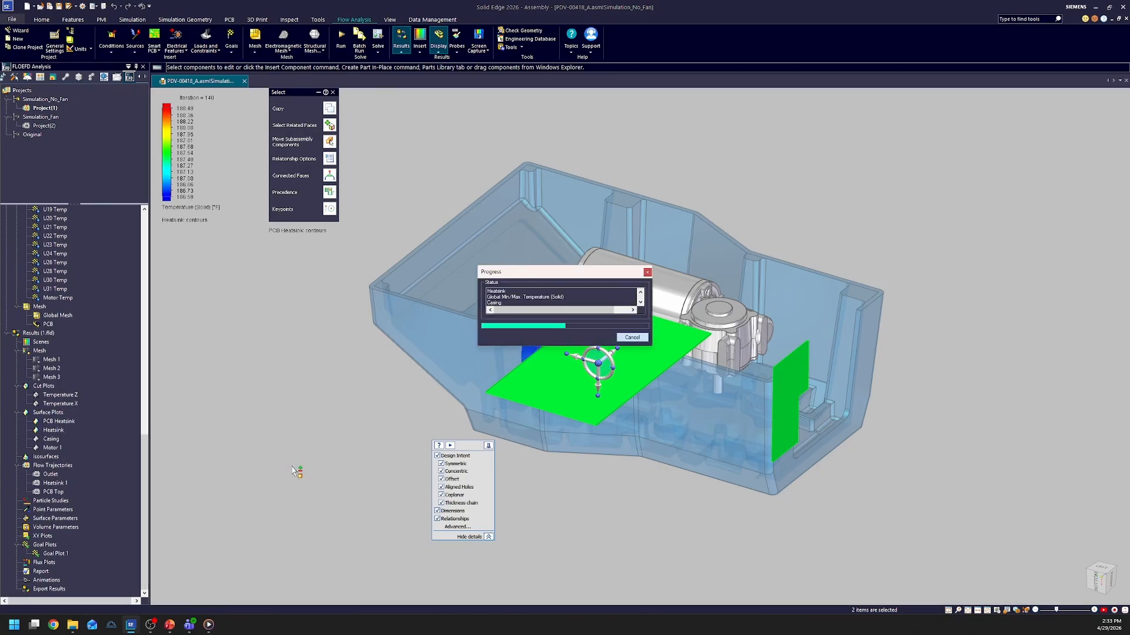
{"action": "middle_click_drag", "start_coordinate": [296, 468], "coordinate": [520, 500]}
{"action": "left_click", "coordinate": [551, 518]}
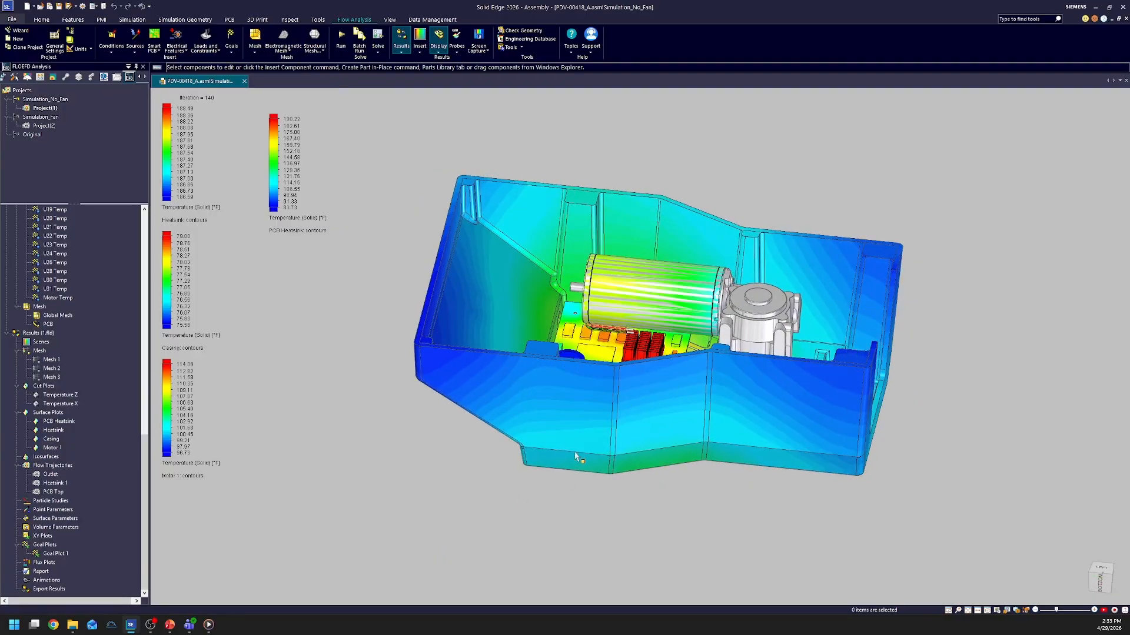
{"action": "middle_click_drag", "start_coordinate": [575, 456], "coordinate": [520, 533]}
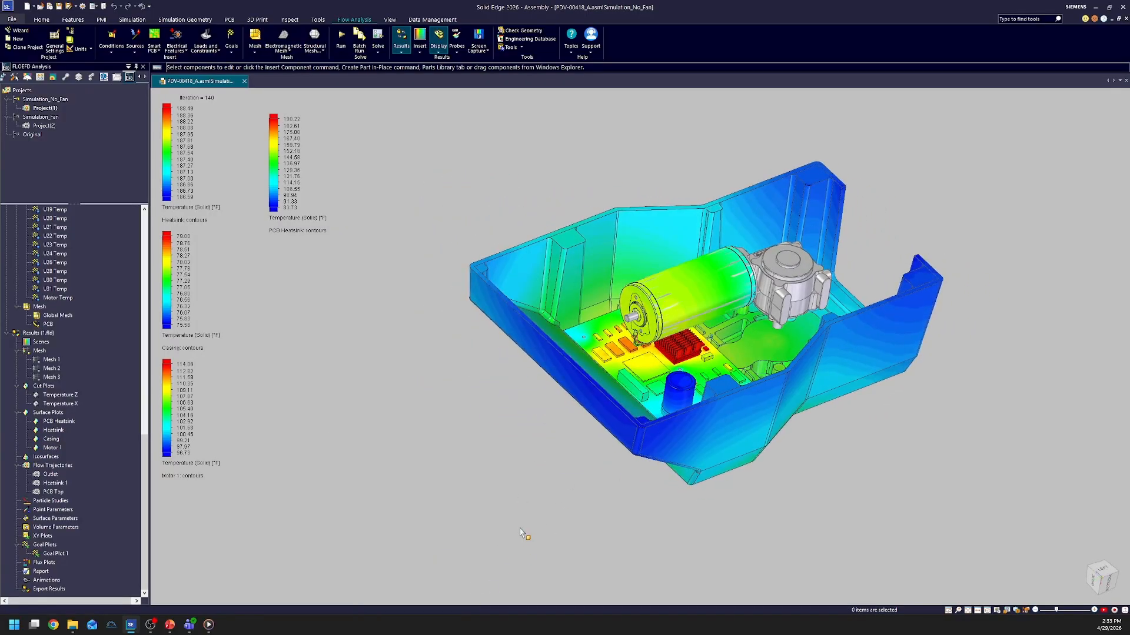
{"action": "scroll", "coordinate": [521, 533], "scroll_direction": "up", "scroll_amount": 8}
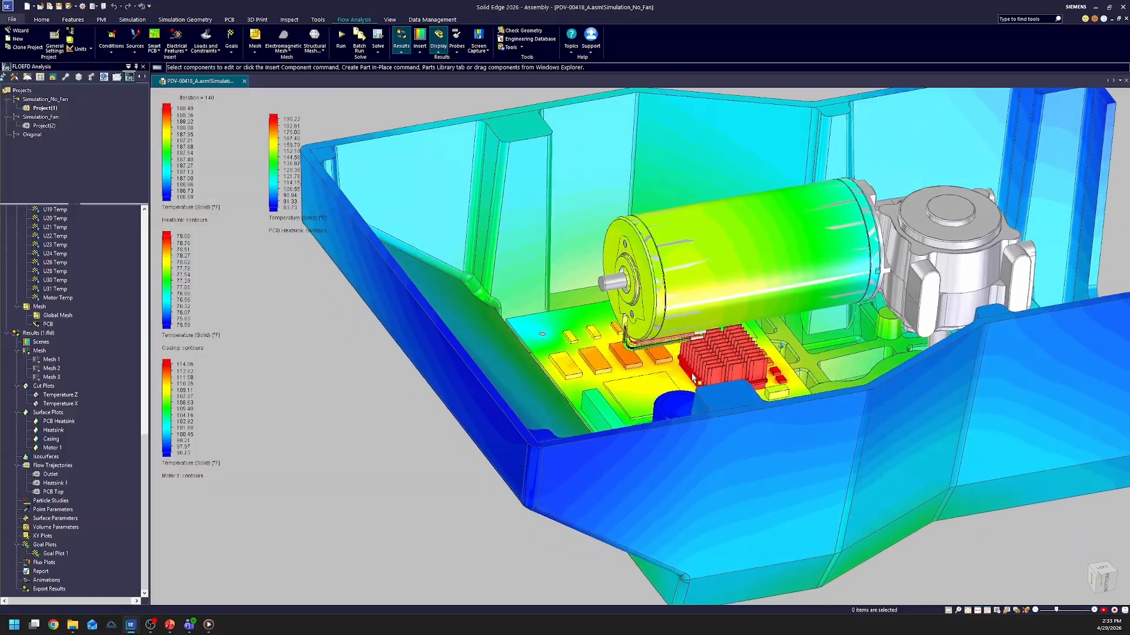
{"action": "middle_click_drag", "start_coordinate": [694, 380], "coordinate": [735, 436]}
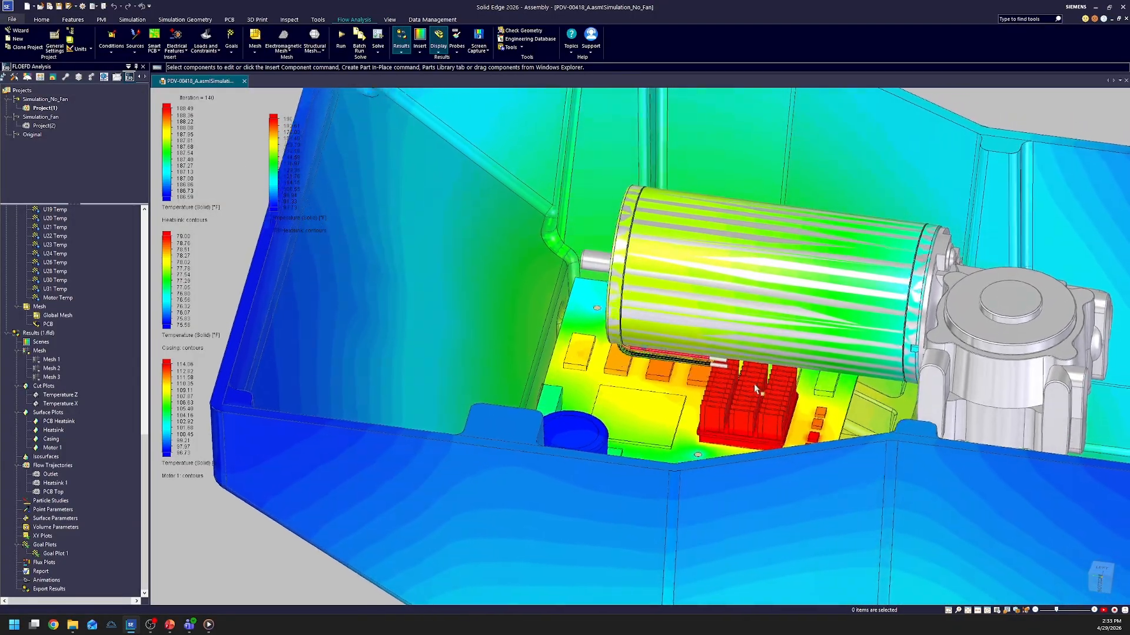
{"action": "scroll", "coordinate": [511, 338], "scroll_direction": "down", "scroll_amount": 5}
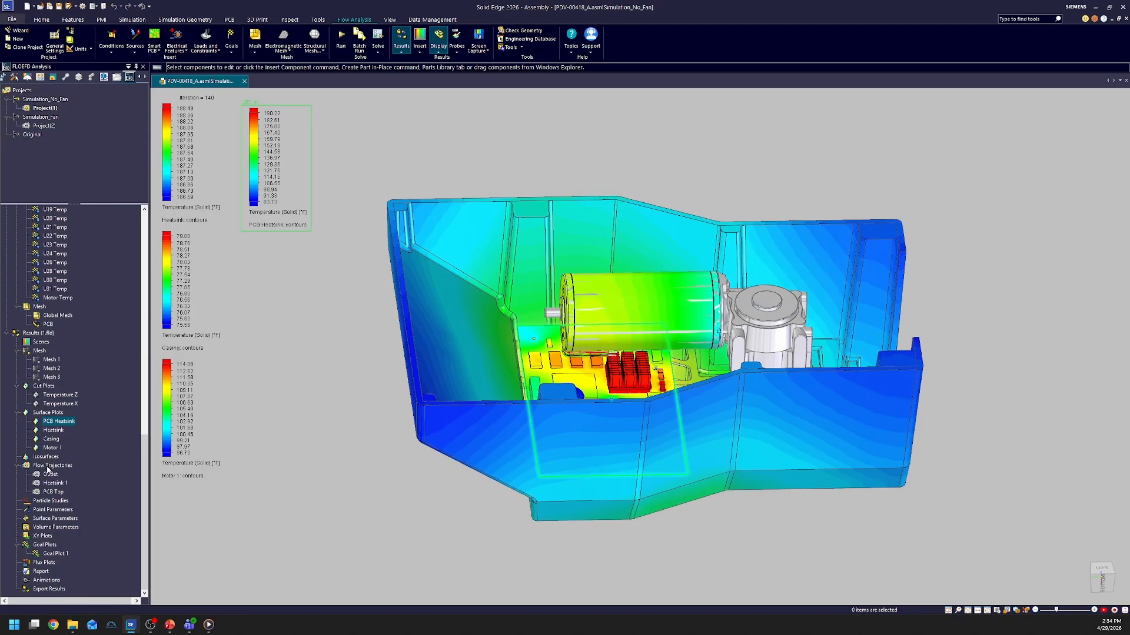
- Hide the Casing surface plot and the casing itself to expose the motor and circuit board
{"action": "left_click", "coordinate": [639, 482]}
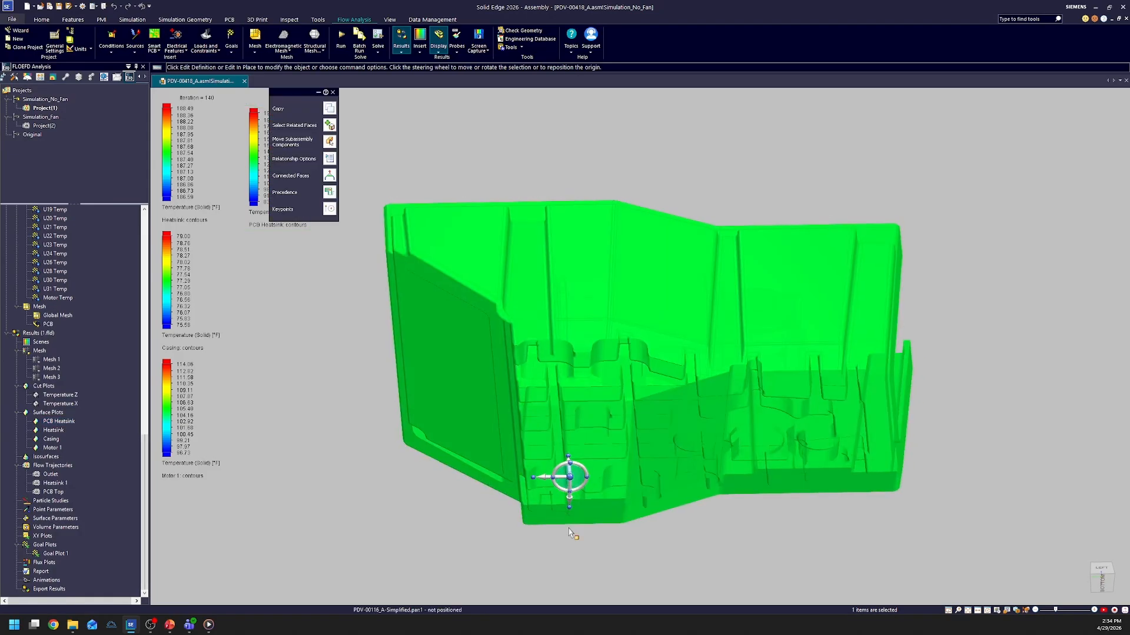
{"action": "left_click", "coordinate": [622, 466]}
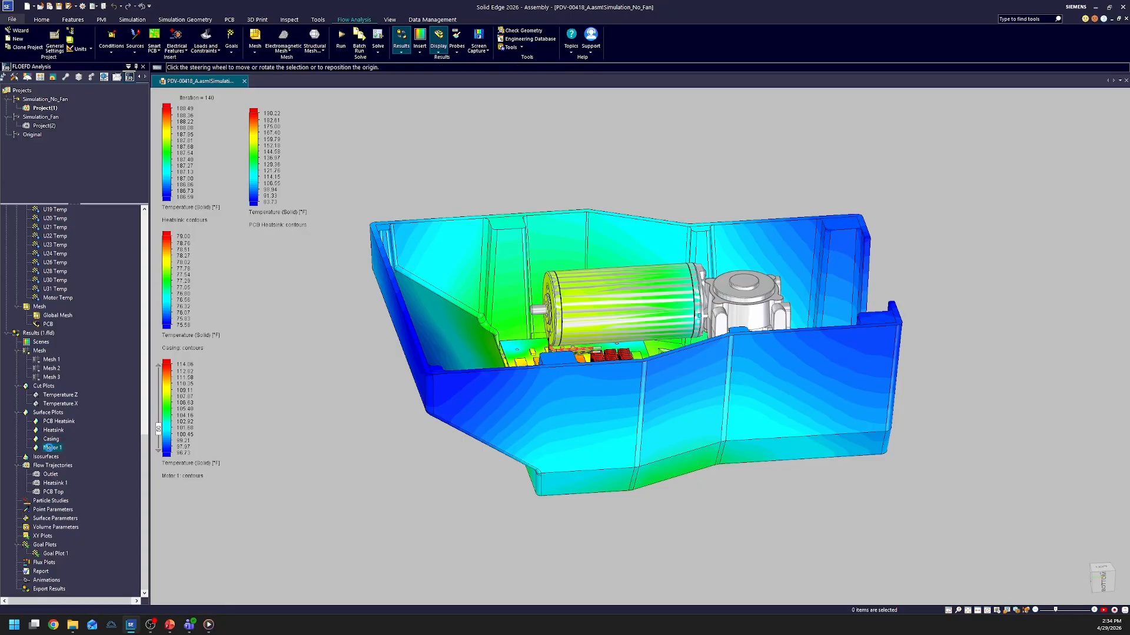
{"action": "left_click", "coordinate": [51, 448]}
{"action": "right_click", "coordinate": [52, 439]}
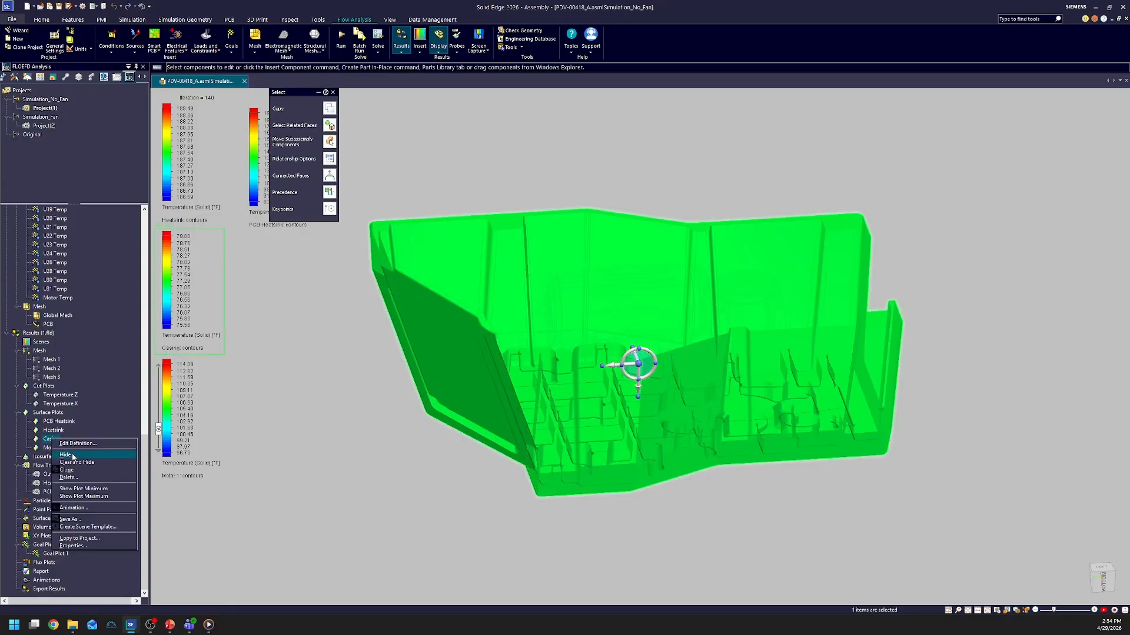
{"action": "left_click", "coordinate": [73, 456]}
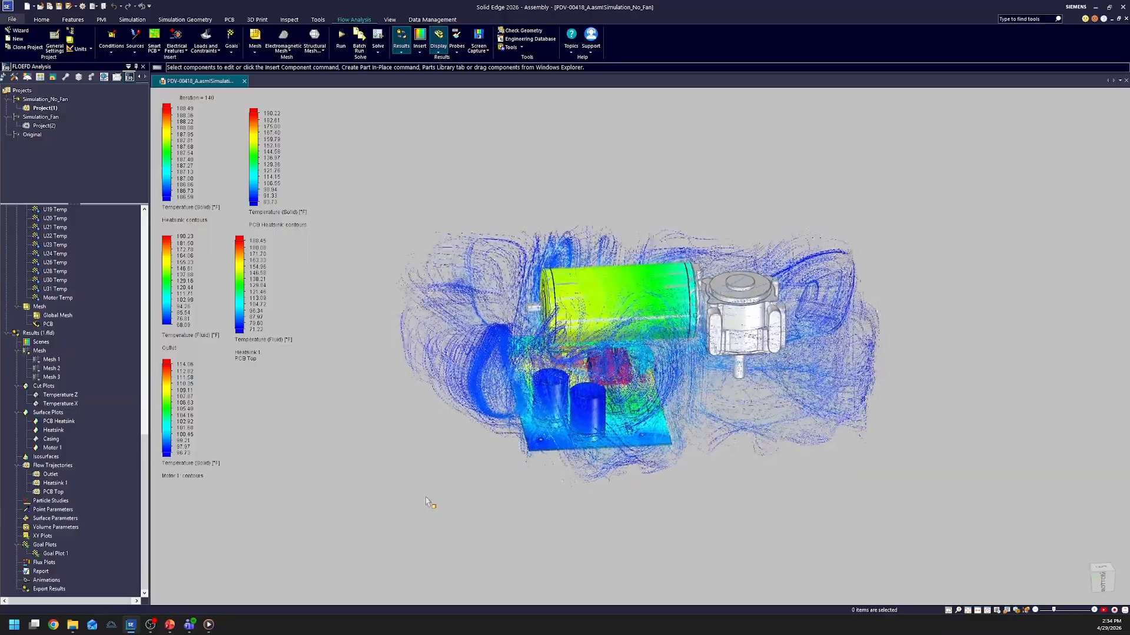
- Examine the no-fan flow trajectories around the motor, capacitors and circuit board heatsink from several sides
{"action": "scroll", "coordinate": [759, 441], "scroll_direction": "up", "scroll_amount": 3}
{"action": "middle_click_drag", "start_coordinate": [762, 458], "coordinate": [315, 462]}
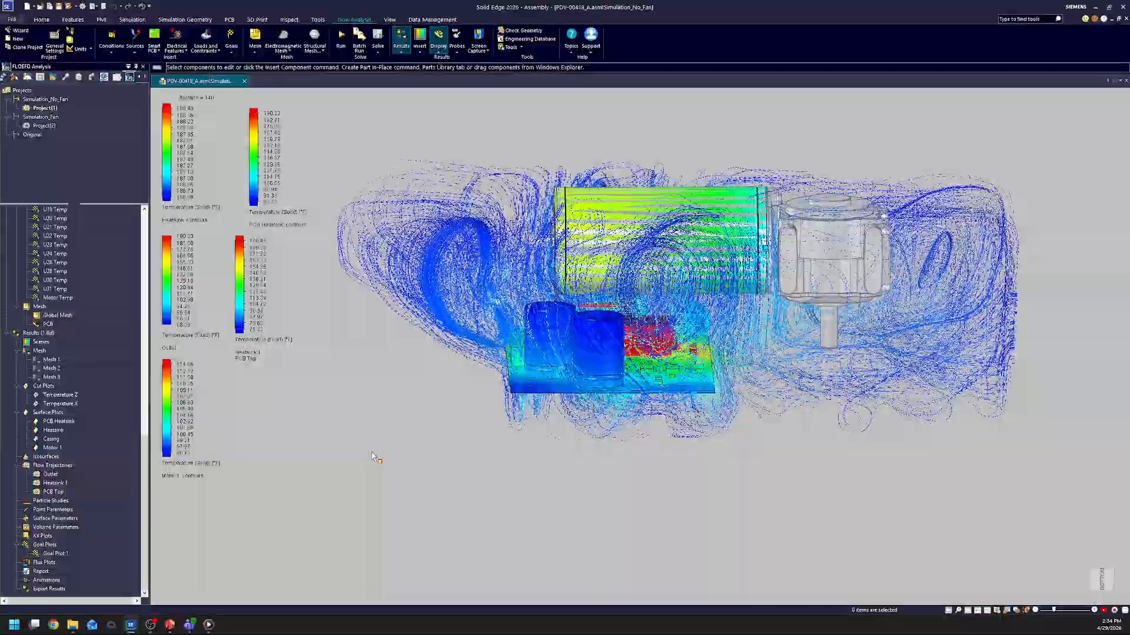
{"action": "scroll", "coordinate": [383, 442], "scroll_direction": "up", "scroll_amount": 1}
{"action": "middle_click_drag", "start_coordinate": [383, 442], "coordinate": [469, 379]}
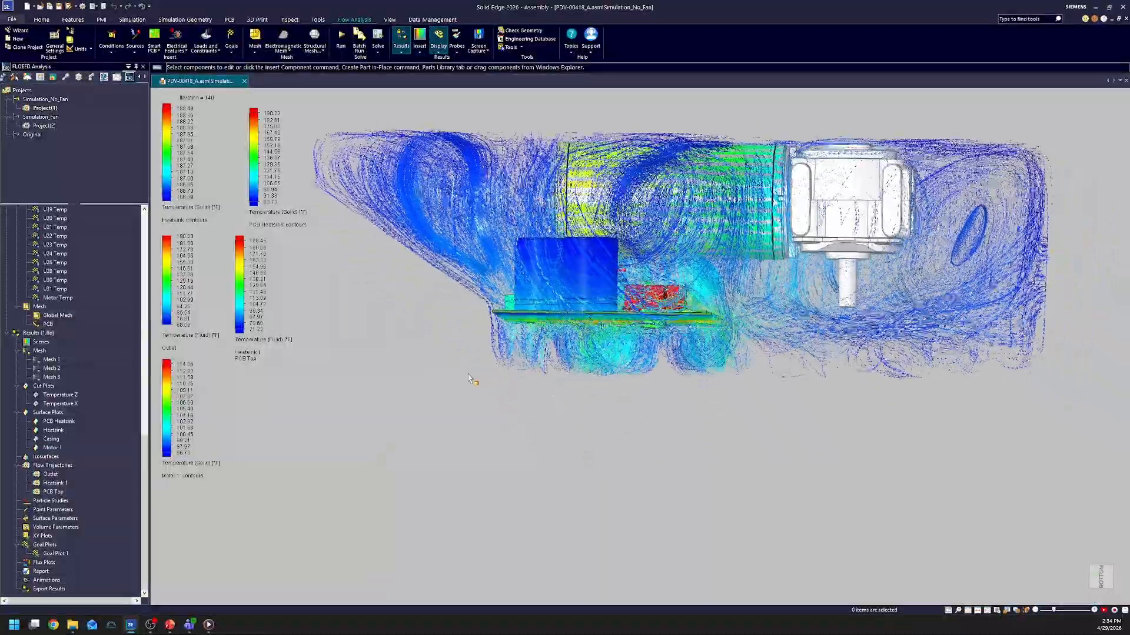
{"action": "middle_click_drag", "start_coordinate": [758, 446], "coordinate": [509, 510]}
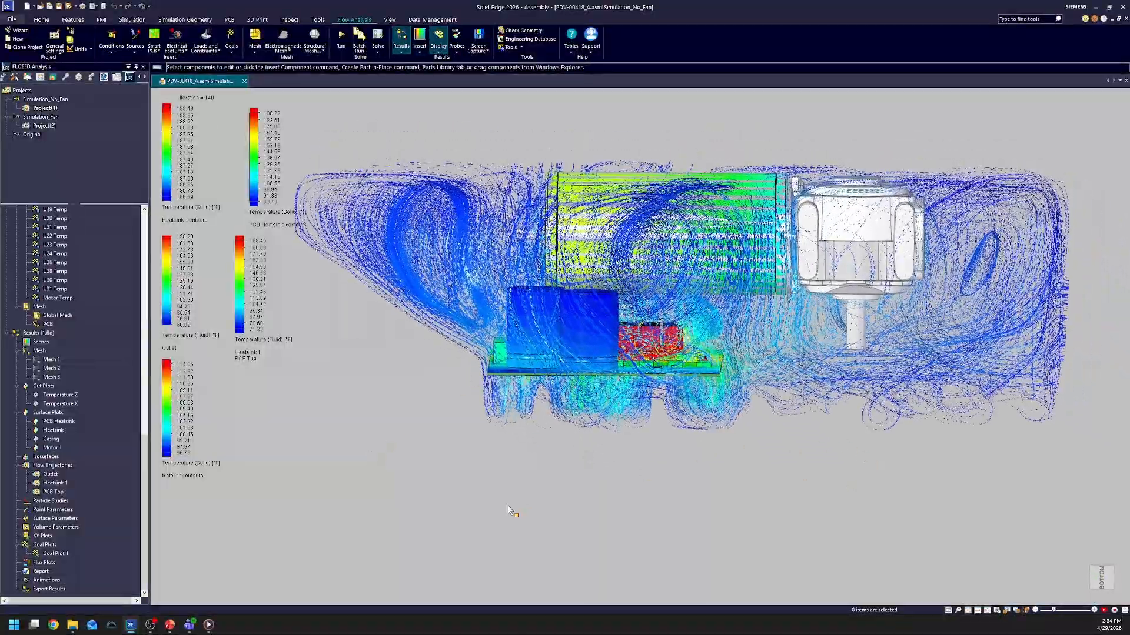
{"action": "middle_click_drag", "start_coordinate": [1008, 339], "coordinate": [808, 161]}
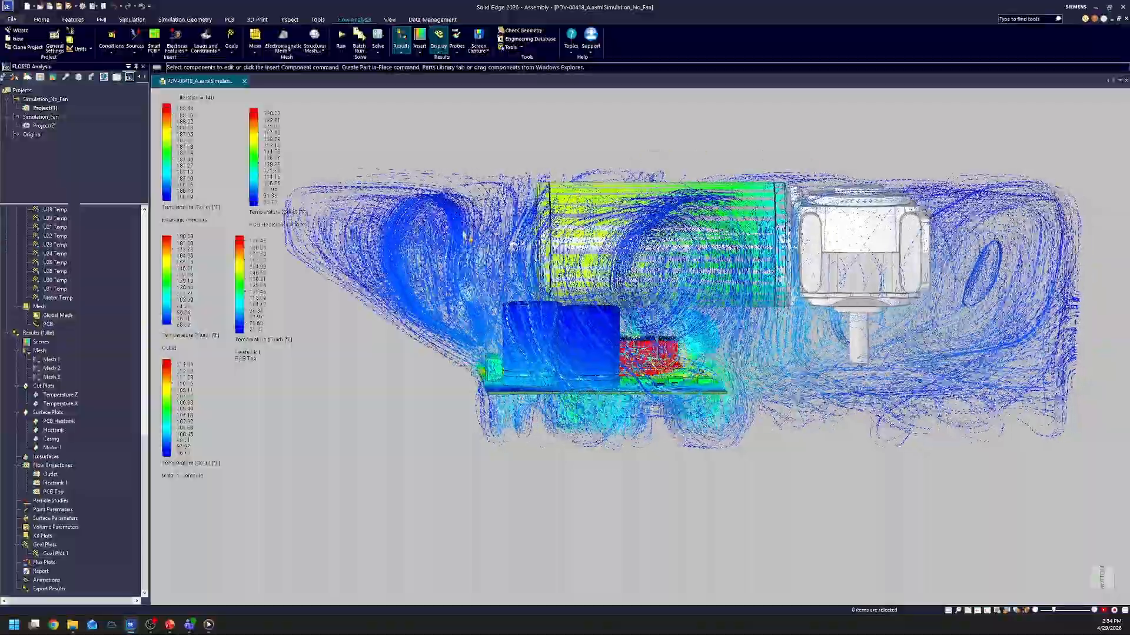
{"action": "middle_click_drag", "start_coordinate": [432, 244], "coordinate": [887, 304]}
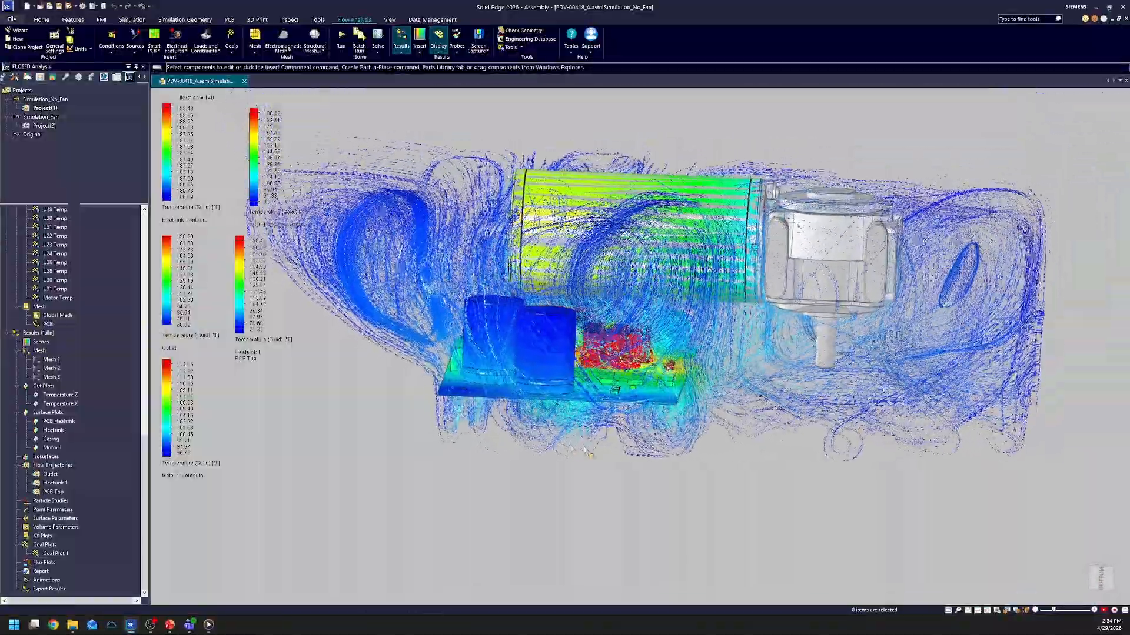
{"action": "middle_click_drag", "start_coordinate": [584, 447], "coordinate": [625, 391]}
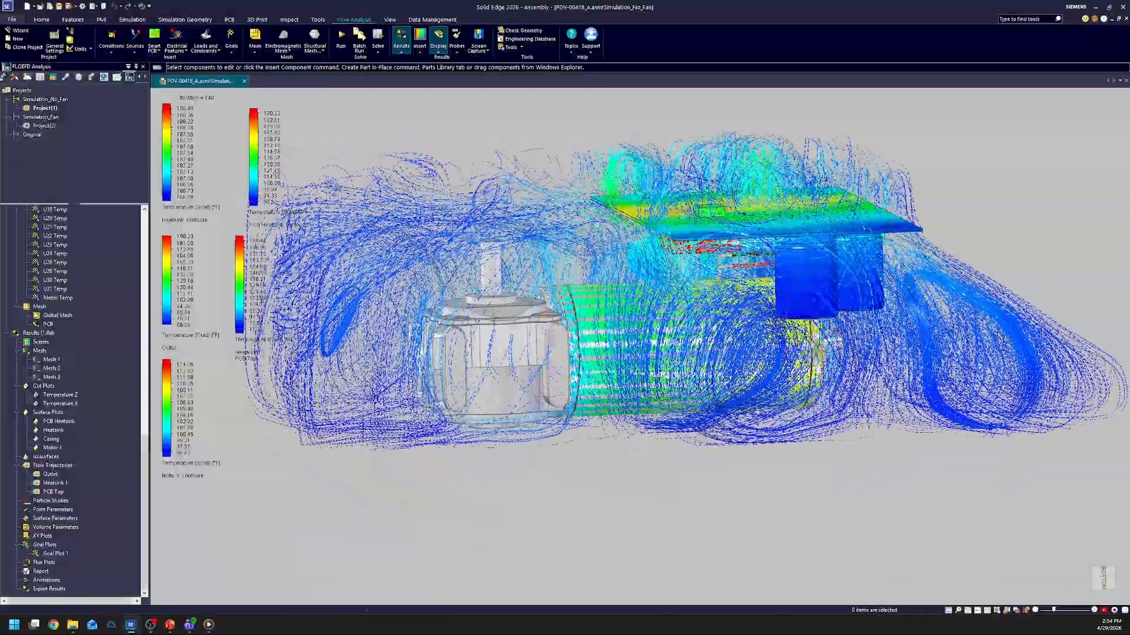
{"action": "middle_click_drag", "start_coordinate": [783, 320], "coordinate": [564, 280]}
{"action": "scroll", "coordinate": [883, 347], "scroll_direction": "up", "scroll_amount": 3}
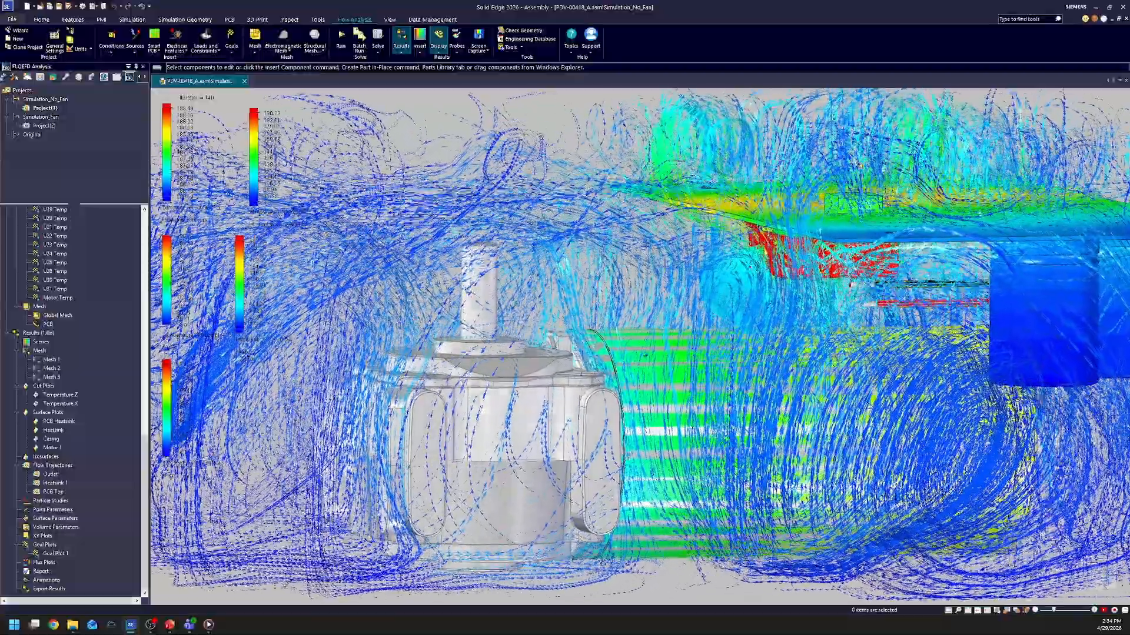
{"action": "middle_click_drag", "start_coordinate": [882, 347], "coordinate": [881, 332]}
{"action": "scroll", "coordinate": [553, 303], "scroll_direction": "down", "scroll_amount": 3}
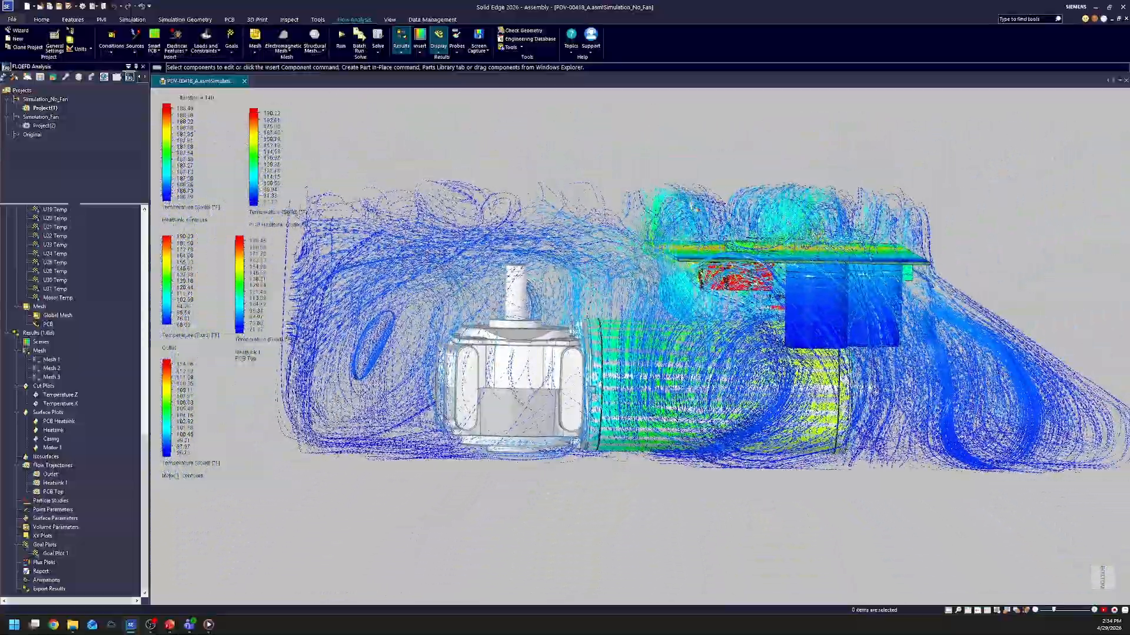
{"action": "middle_click_drag", "start_coordinate": [553, 303], "coordinate": [544, 321]}
{"action": "middle_click_drag", "start_coordinate": [440, 343], "coordinate": [432, 358]}
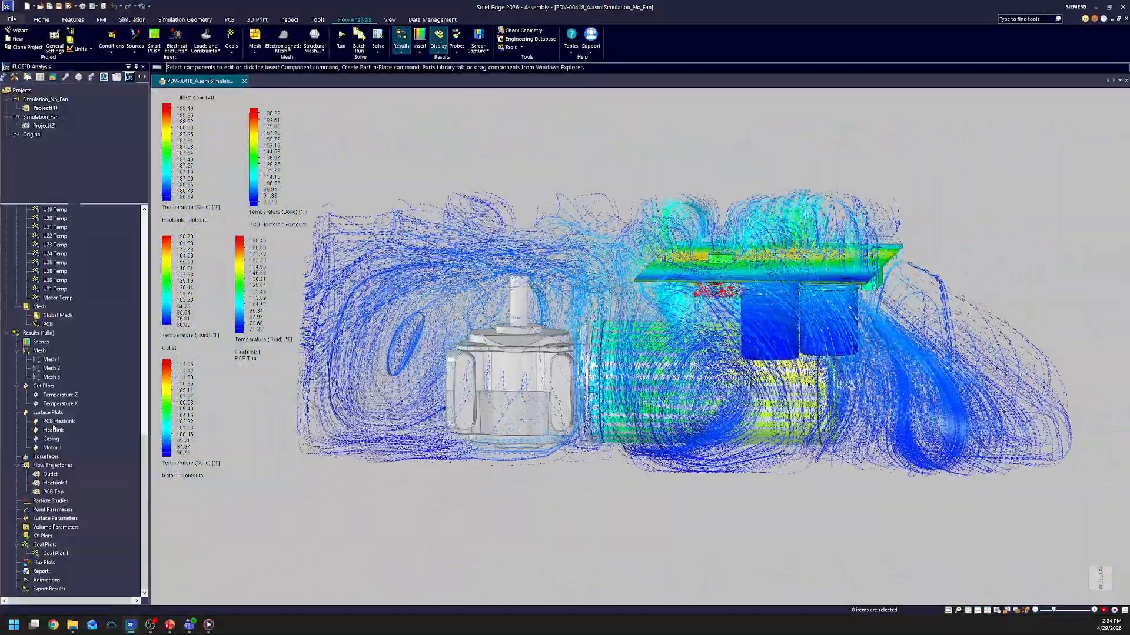
- Activate Project(2) of Simulation_Fan and inspect the fan mounted on the casing's connector panel
{"action": "left_click", "coordinate": [55, 440]}
{"action": "left_click", "coordinate": [347, 594]}
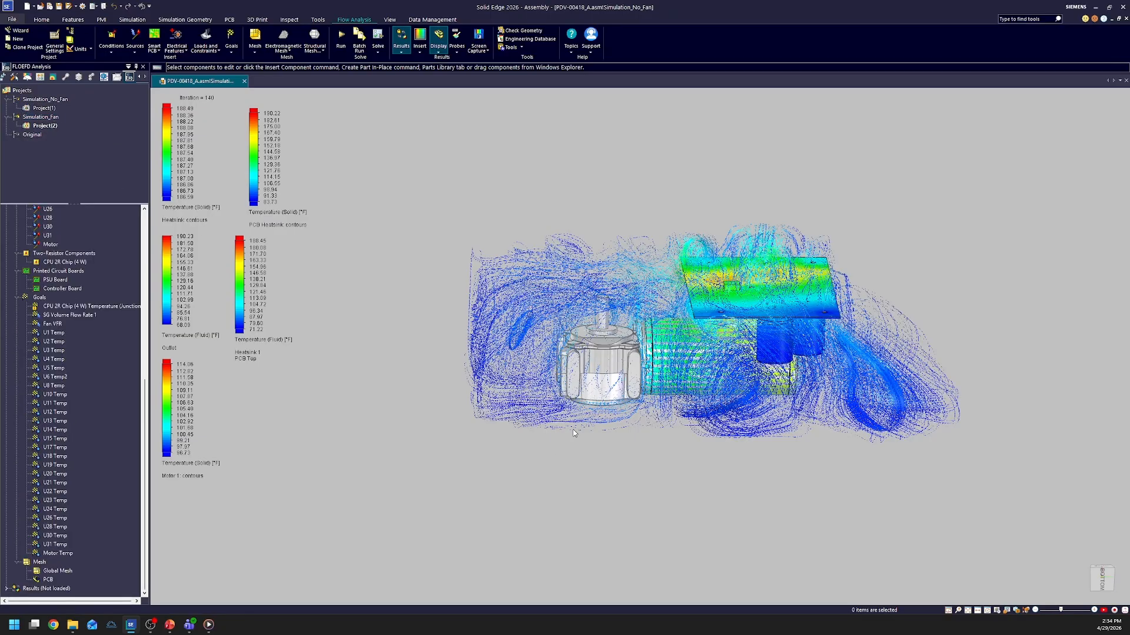
{"action": "middle_click_drag", "start_coordinate": [575, 435], "coordinate": [504, 466]}
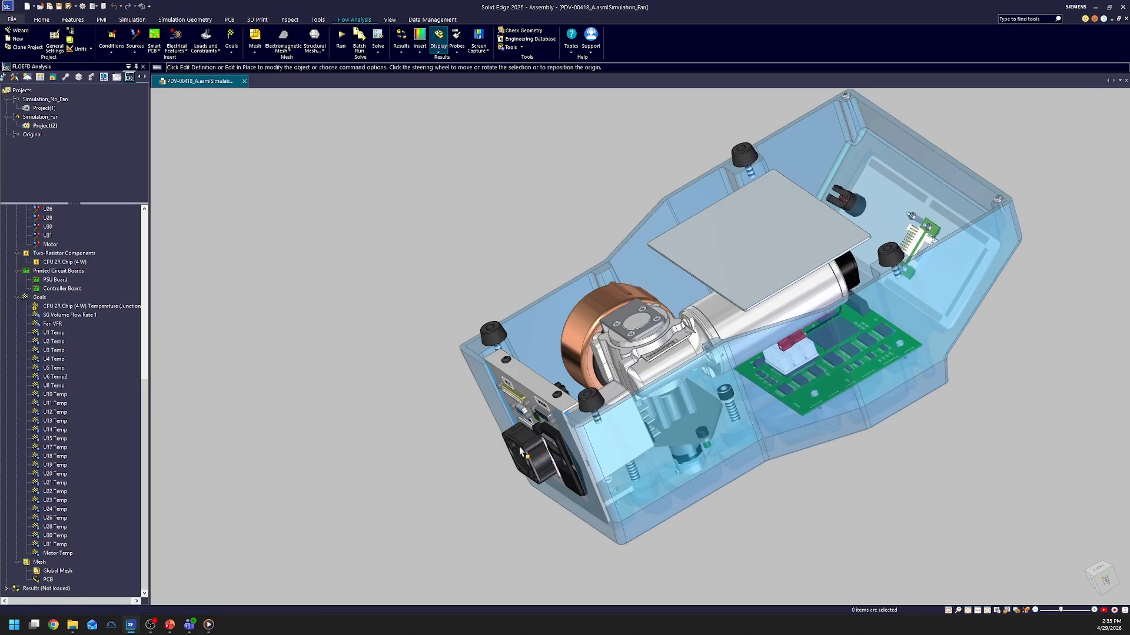
{"action": "left_click", "coordinate": [520, 450]}
{"action": "left_click", "coordinate": [471, 454]}
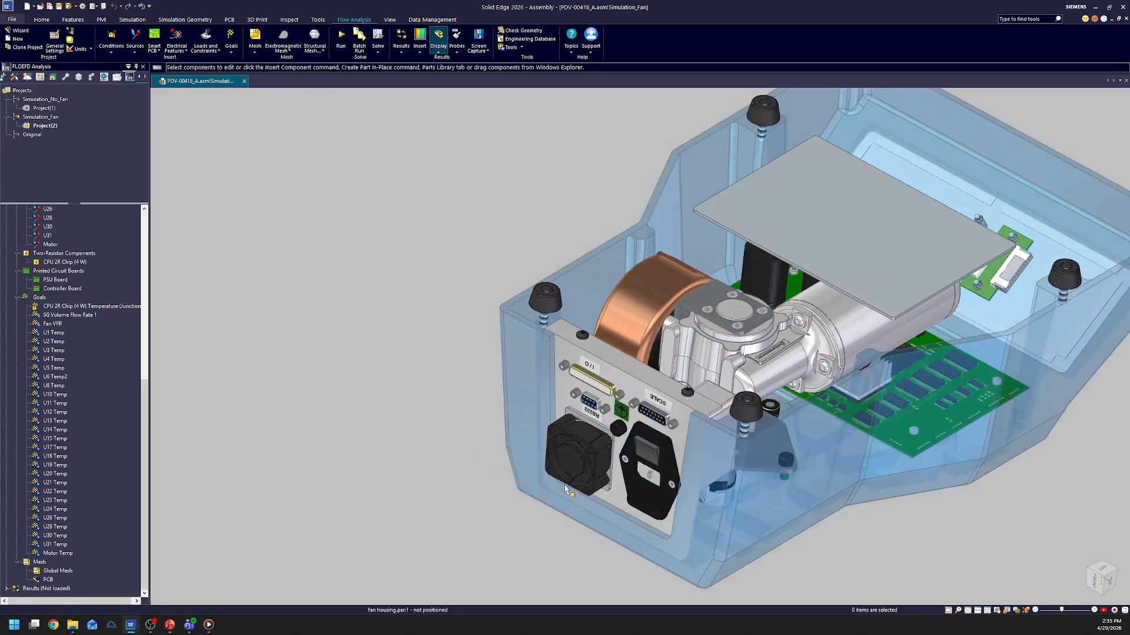
{"action": "middle_click_drag", "start_coordinate": [565, 489], "coordinate": [525, 419]}
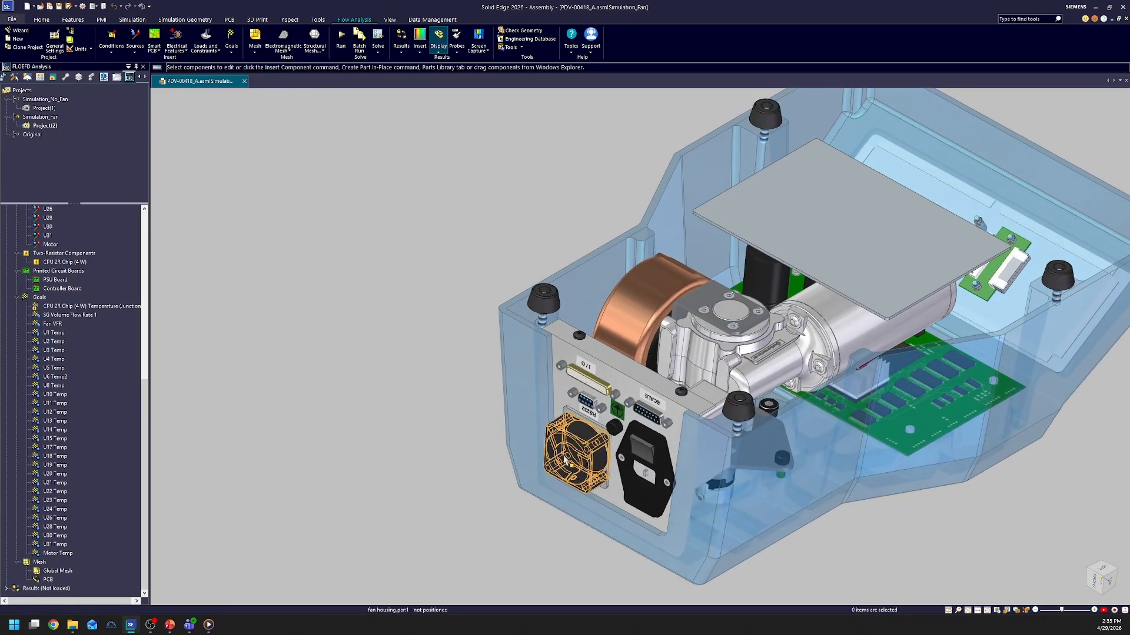
{"action": "middle_click_drag", "start_coordinate": [569, 478], "coordinate": [453, 446]}
{"action": "scroll", "coordinate": [96, 441], "scroll_direction": "up", "scroll_amount": 12}
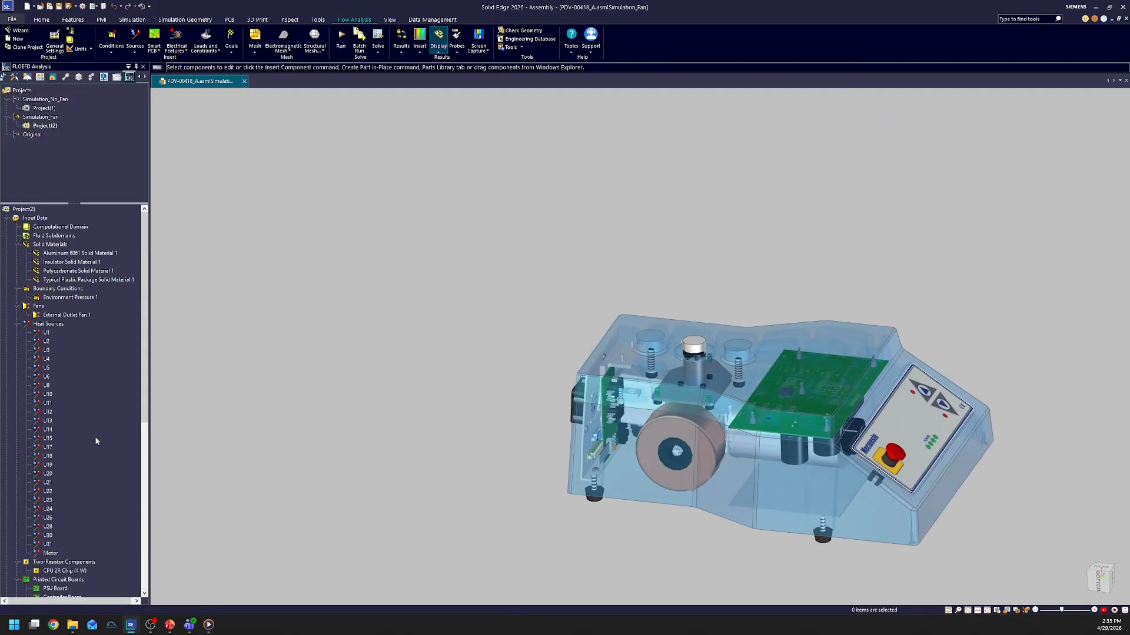
- Highlight the External Outlet Fan 1 condition in the model and inspect its location on the assembly
{"action": "left_click", "coordinate": [68, 315]}
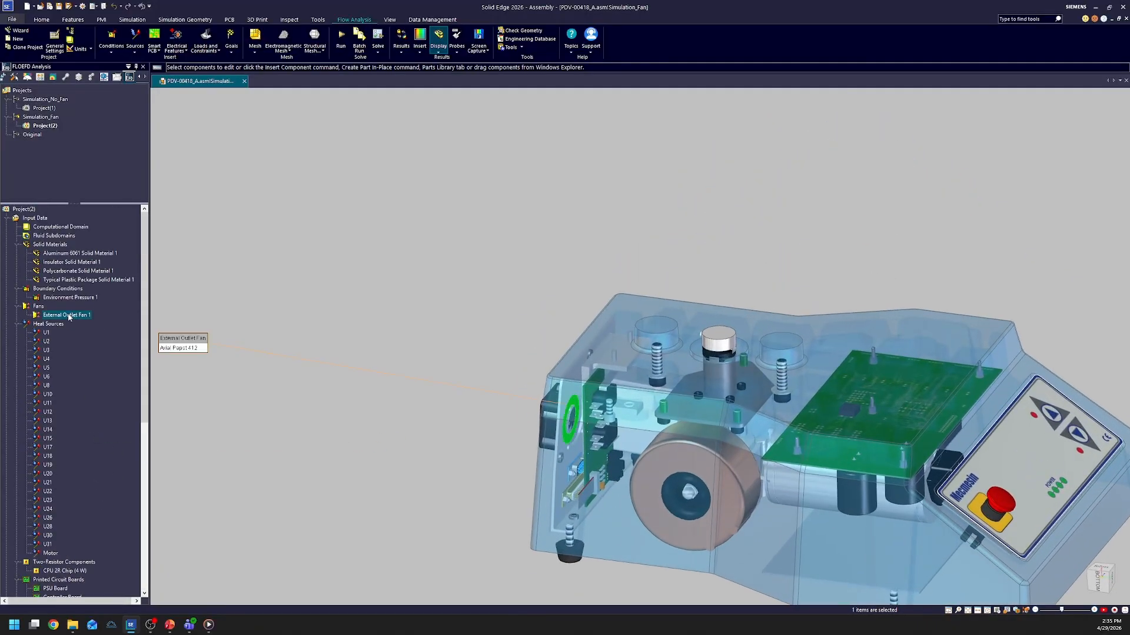
{"action": "middle_click_drag", "start_coordinate": [498, 462], "coordinate": [579, 403]}
{"action": "left_click", "coordinate": [517, 454]}
{"action": "middle_click_drag", "start_coordinate": [1000, 282], "coordinate": [802, 383]}
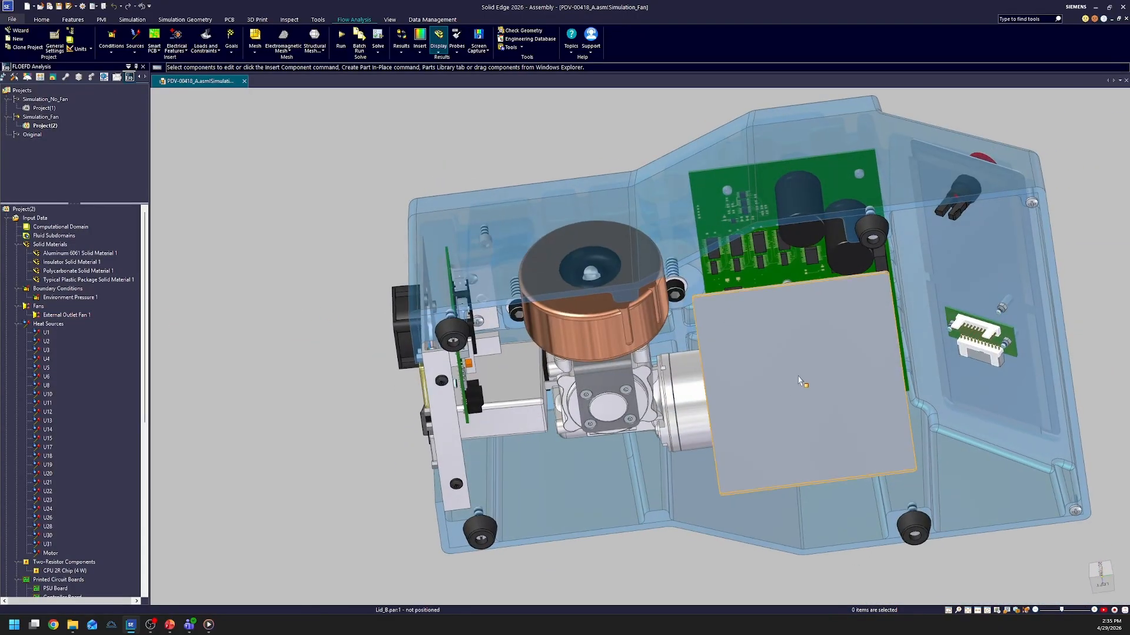
- Inspect the flat lid plate on the casing's underside and highlight the Environment Pressure 1 boundary condition
{"action": "left_click", "coordinate": [802, 383]}
{"action": "middle_click_drag", "start_coordinate": [841, 468], "coordinate": [836, 463]}
{"action": "left_click", "coordinate": [69, 297]}
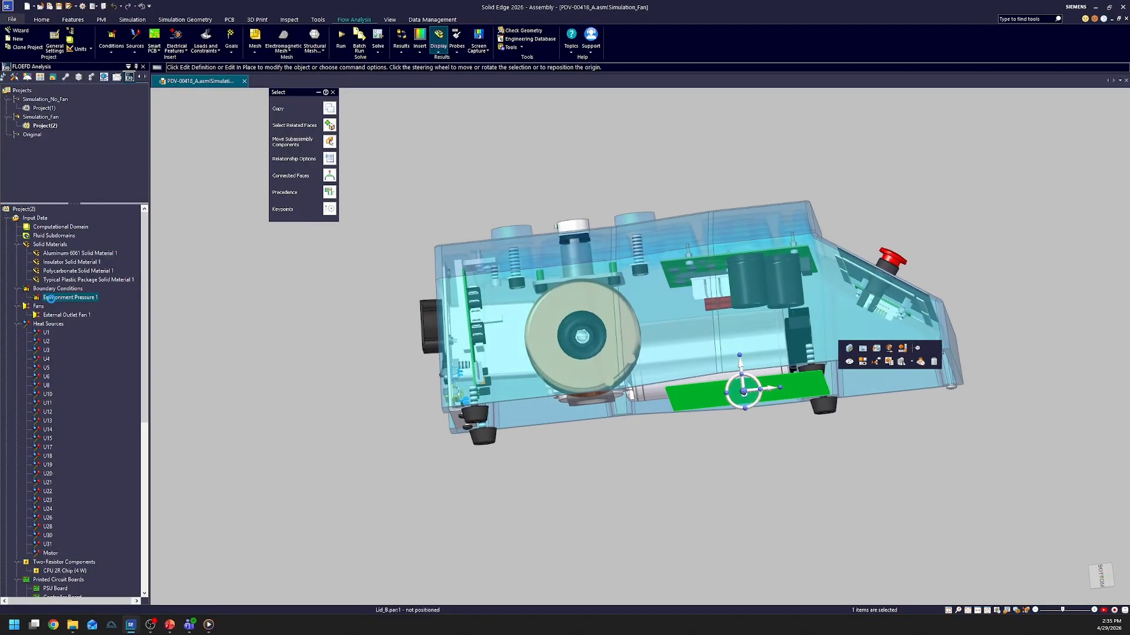
{"action": "middle_click_drag", "start_coordinate": [786, 528], "coordinate": [616, 450]}
{"action": "key", "text": "Escape"}
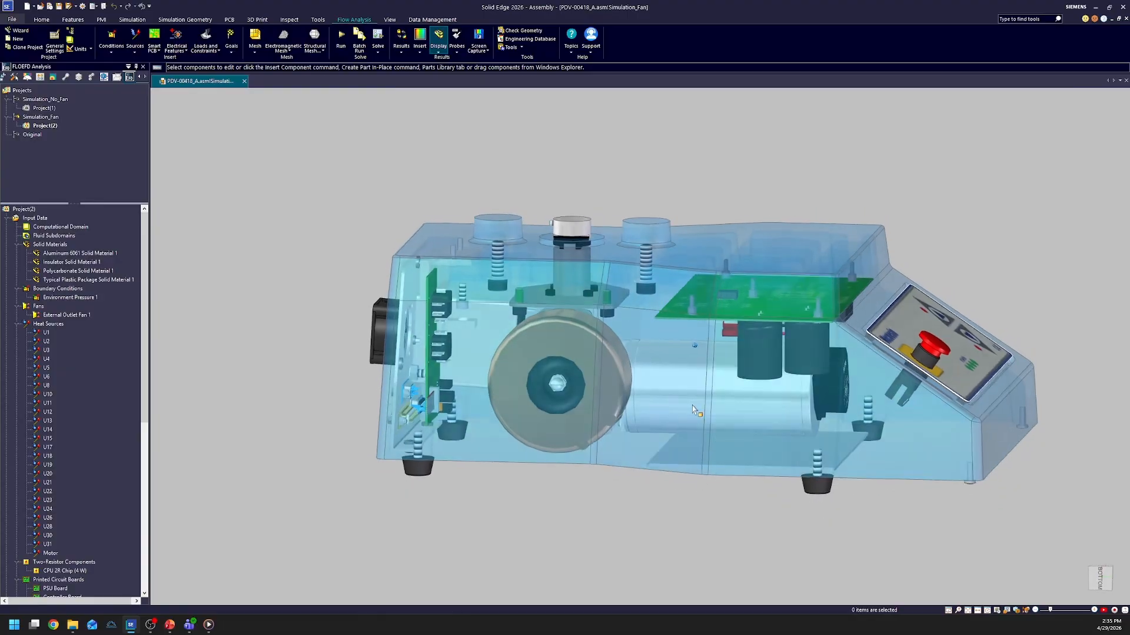
- Load the Project(2) results and show all surface plots on the assembly
{"action": "scroll", "coordinate": [76, 328], "scroll_direction": "down", "scroll_amount": 7}
{"action": "scroll", "coordinate": [77, 327], "scroll_direction": "down", "scroll_amount": 5}
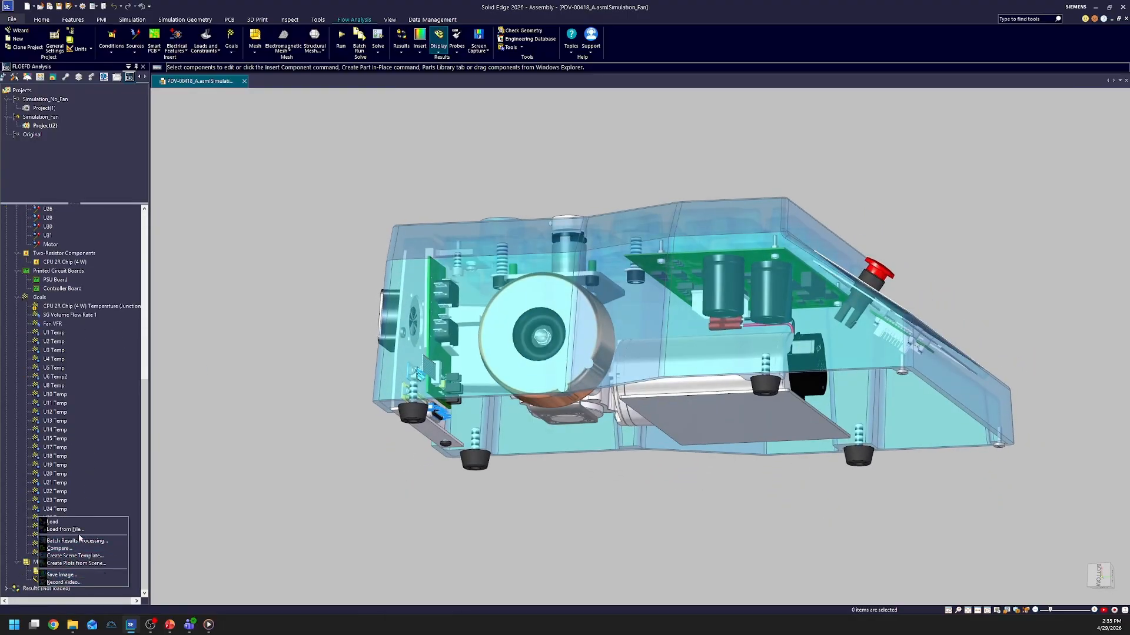
{"action": "left_click", "coordinate": [81, 523]}
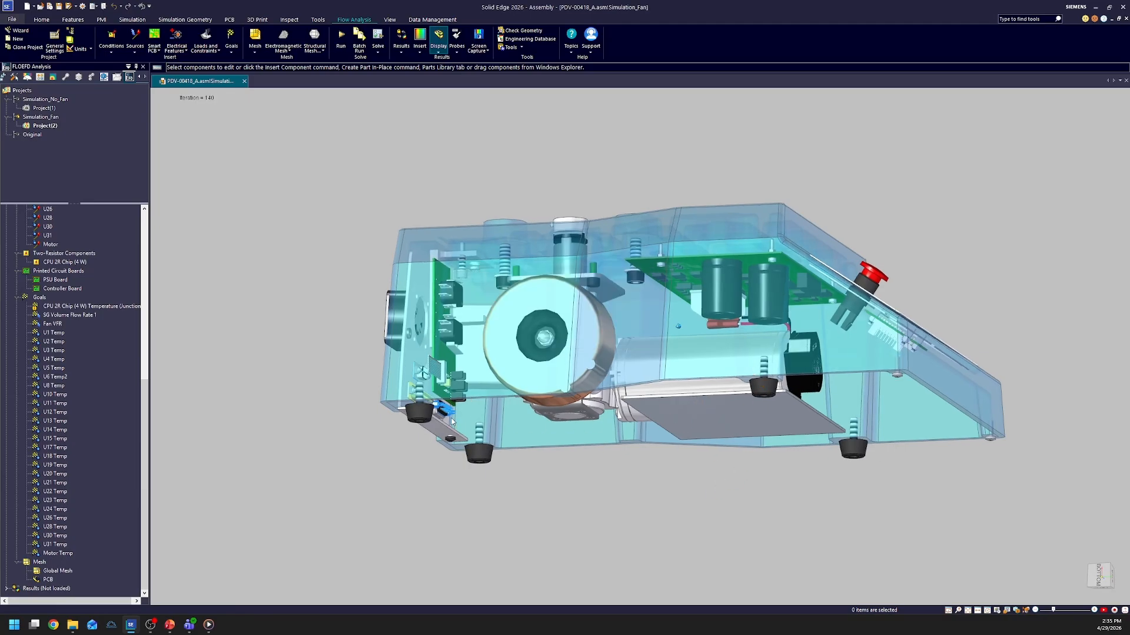
{"action": "scroll", "coordinate": [87, 422], "scroll_direction": "down", "scroll_amount": 10}
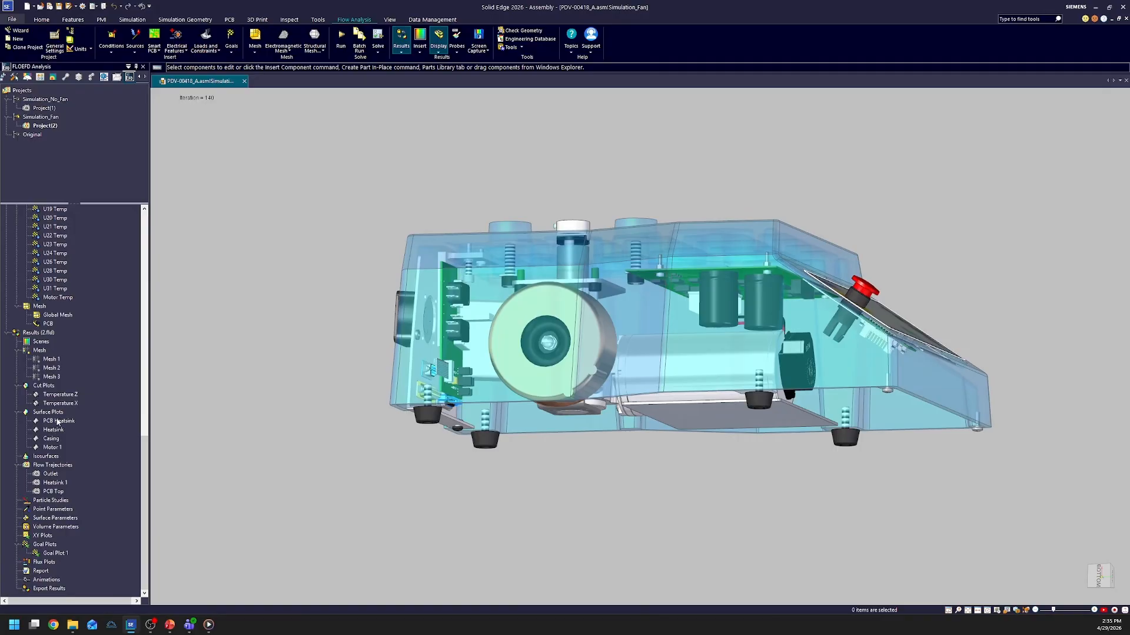
{"action": "left_click", "coordinate": [56, 421]}
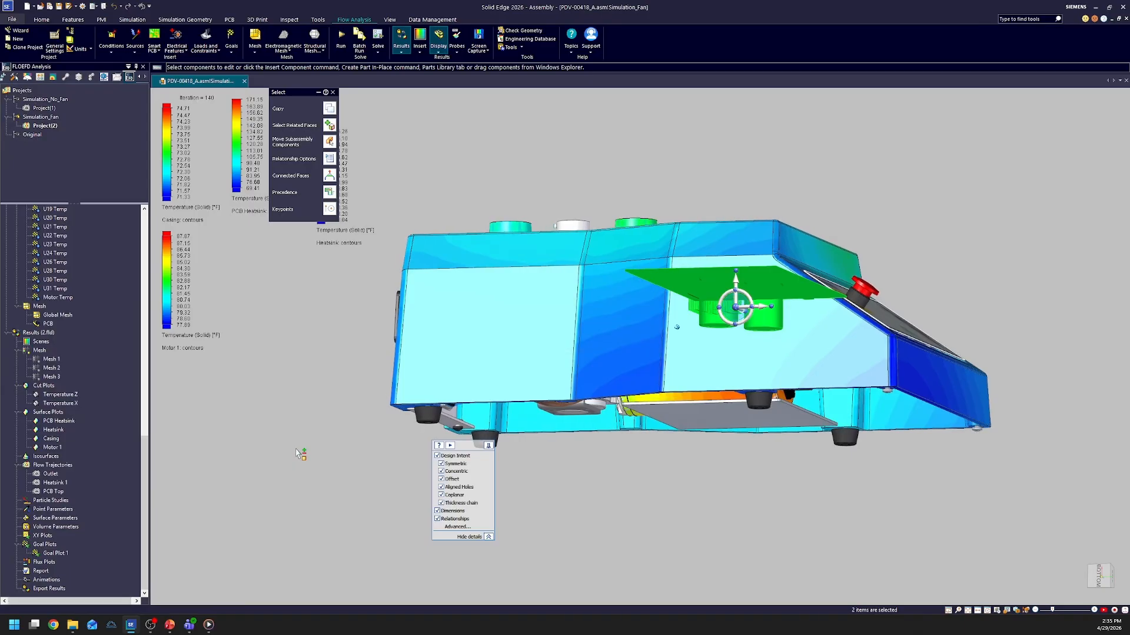
{"action": "middle_click_drag", "start_coordinate": [386, 487], "coordinate": [501, 490]}
{"action": "key", "text": "Escape"}
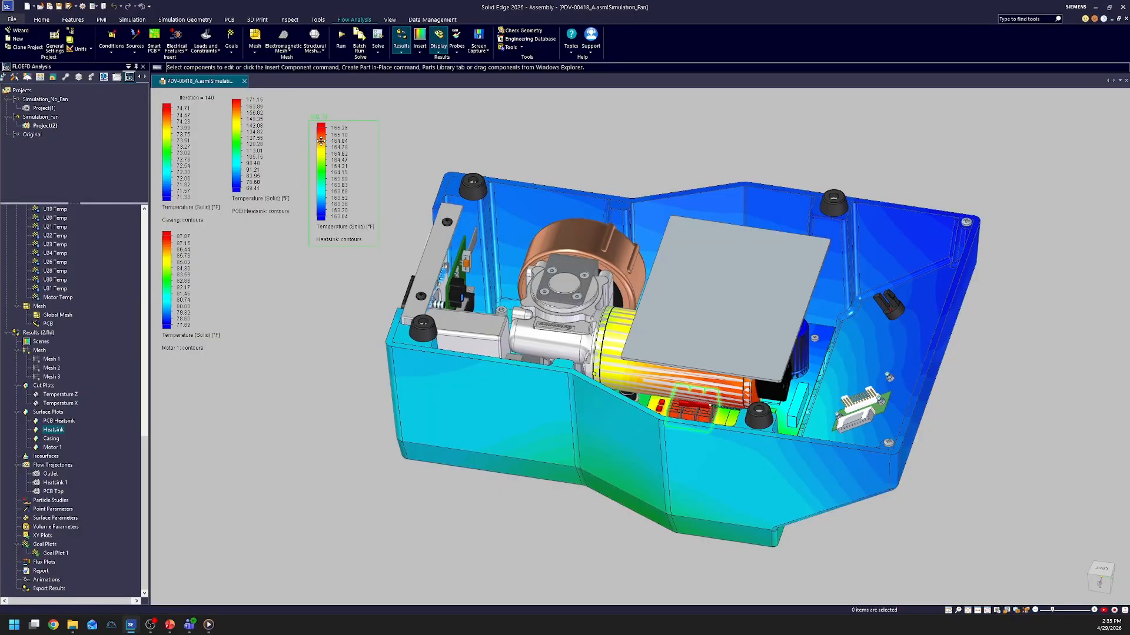
- Move the Heatsink contours legend beside the Motor 1 legend and inspect the temperatures around the circuit board heatsink
{"action": "left_click_drag", "start_coordinate": [268, 246], "coordinate": [235, 257]}
{"action": "scroll", "coordinate": [706, 453], "scroll_direction": "up", "scroll_amount": 5}
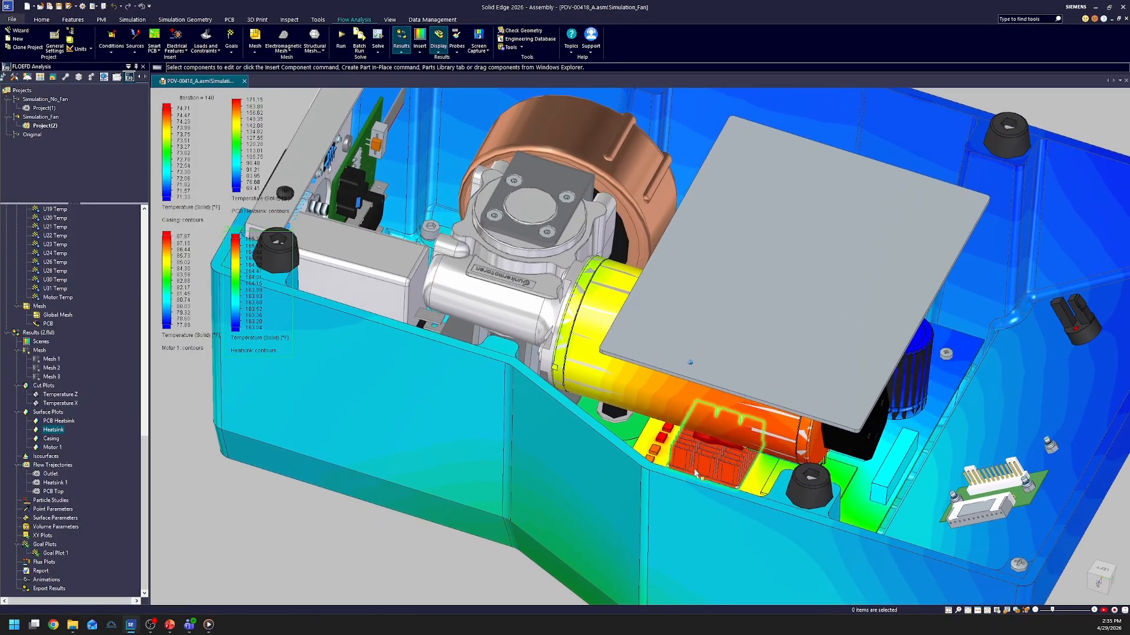
{"action": "middle_click_drag", "start_coordinate": [696, 474], "coordinate": [106, 459]}
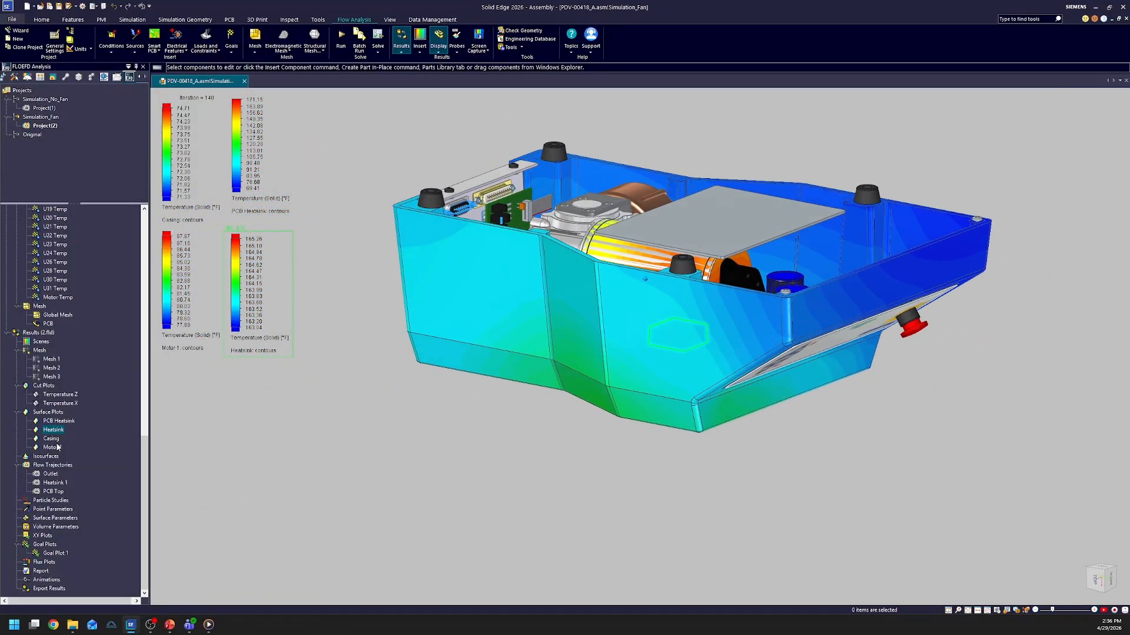
- Hide the Casing surface plot and the casing part, exposing the board, heatsink and motor plots in the fan simulation
{"action": "left_click", "coordinate": [50, 438]}
{"action": "right_click", "coordinate": [58, 439]}
{"action": "left_click", "coordinate": [92, 455]}
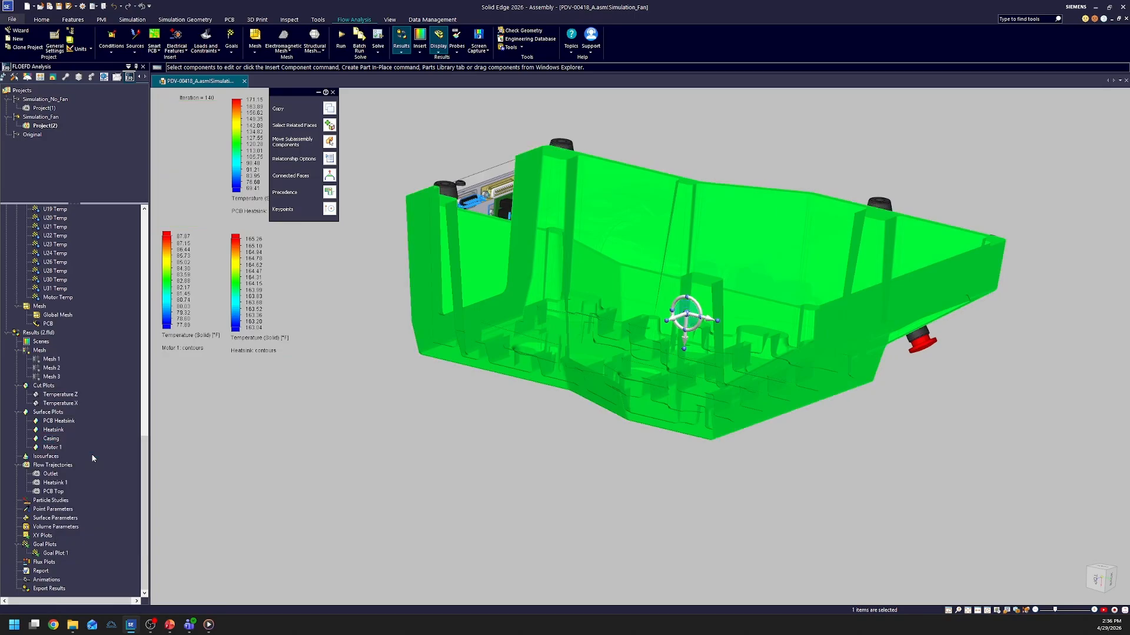
{"action": "left_click", "coordinate": [429, 517]}
{"action": "middle_click_drag", "start_coordinate": [429, 517], "coordinate": [474, 456]}
{"action": "left_click", "coordinate": [432, 393]}
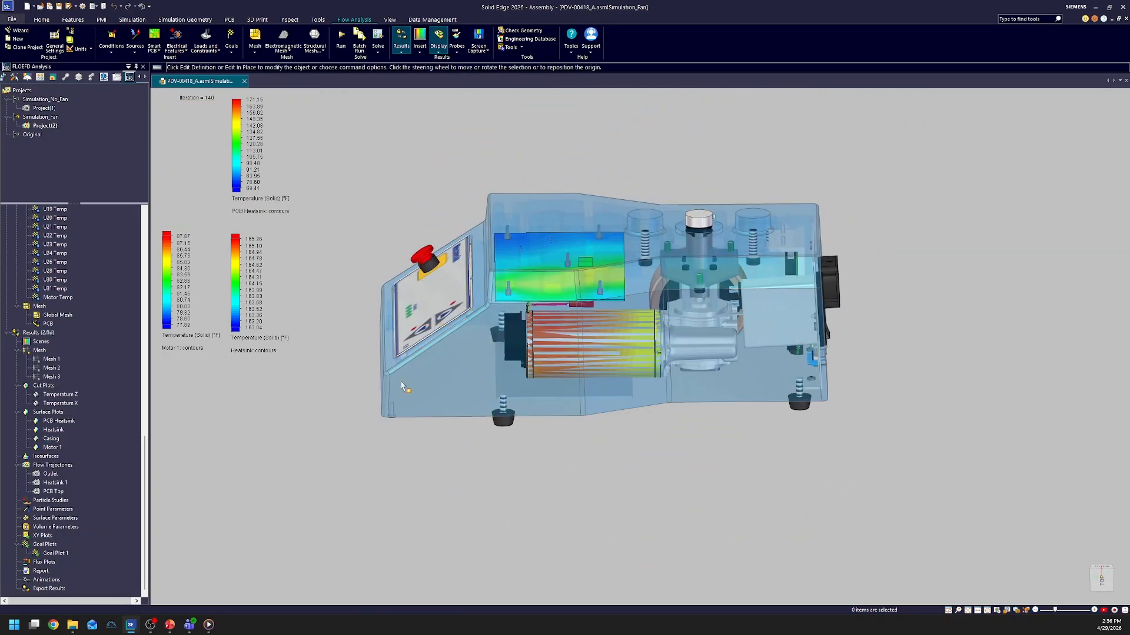
{"action": "left_click", "coordinate": [451, 366]}
{"action": "middle_click_drag", "start_coordinate": [671, 527], "coordinate": [503, 506]}
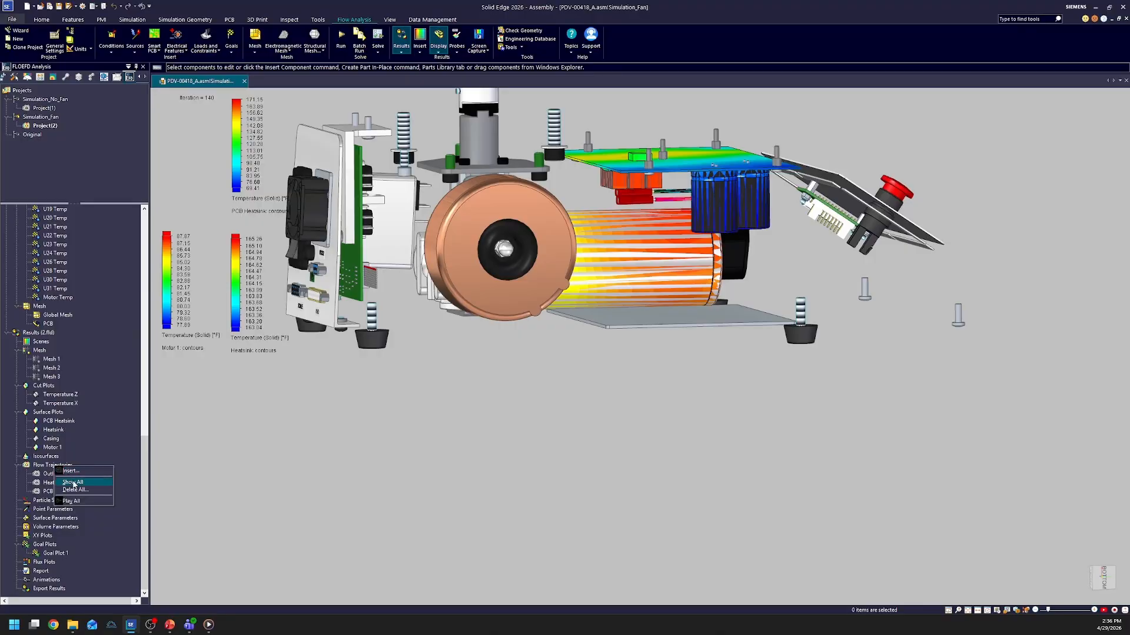
- Show all flow trajectories of the fan simulation and play their animation
{"action": "left_click", "coordinate": [73, 482]}
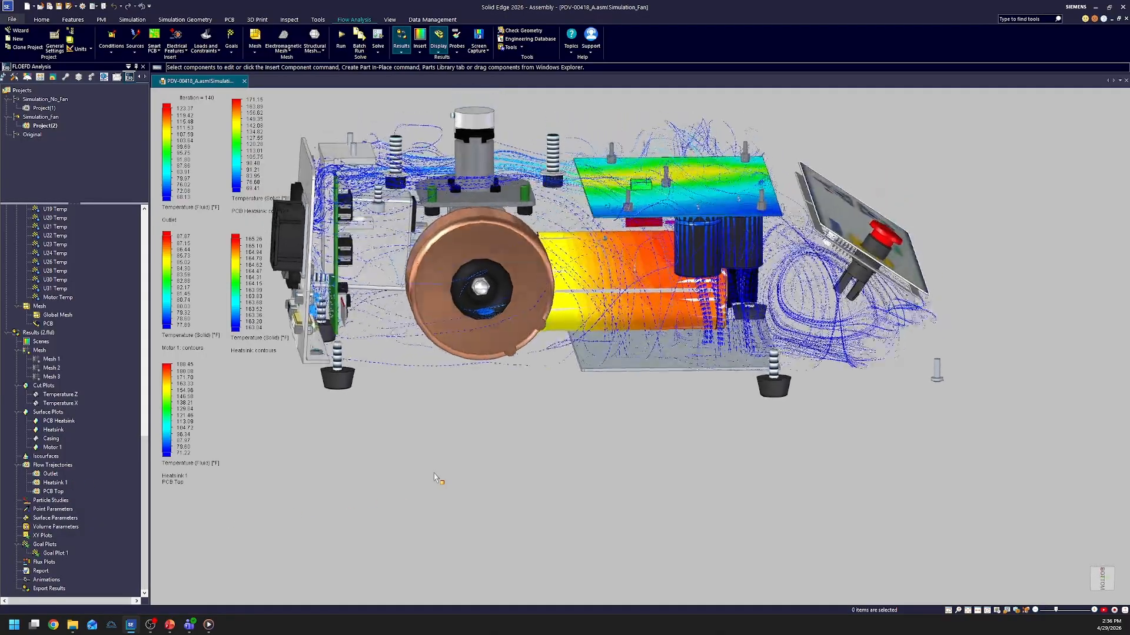
{"action": "middle_click_drag", "start_coordinate": [810, 388], "coordinate": [916, 300]}
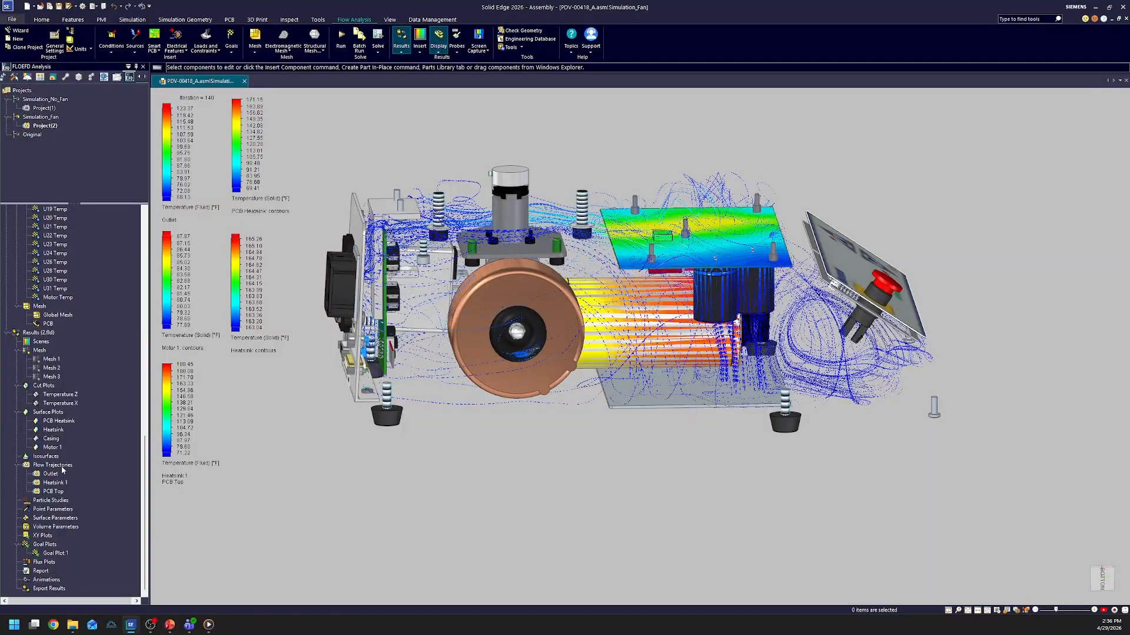
{"action": "left_click", "coordinate": [80, 509]}
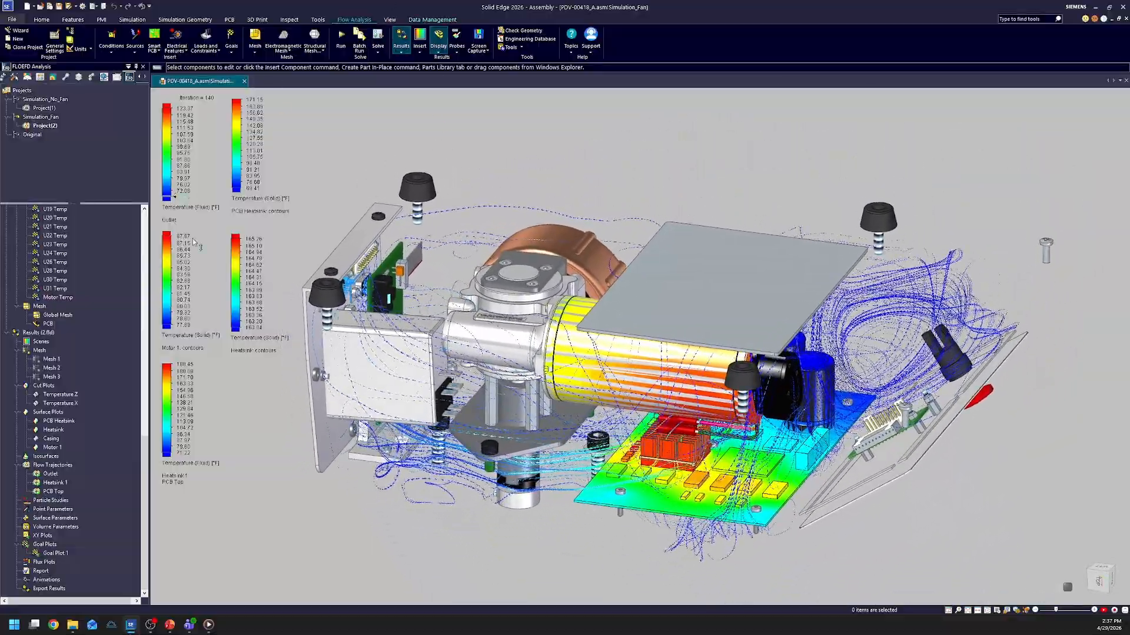
- Stop all flow trajectory animations and open an enlarged comparison of the goal results for Project(2) and Project(1)
{"action": "right_click", "coordinate": [47, 465]}
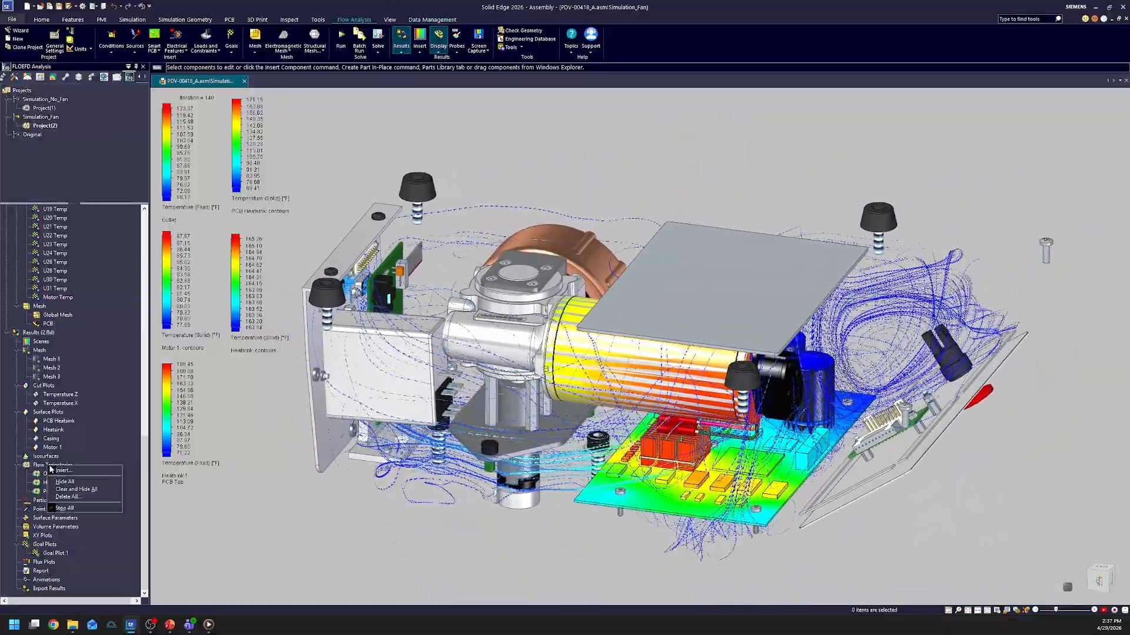
{"action": "left_click", "coordinate": [78, 507]}
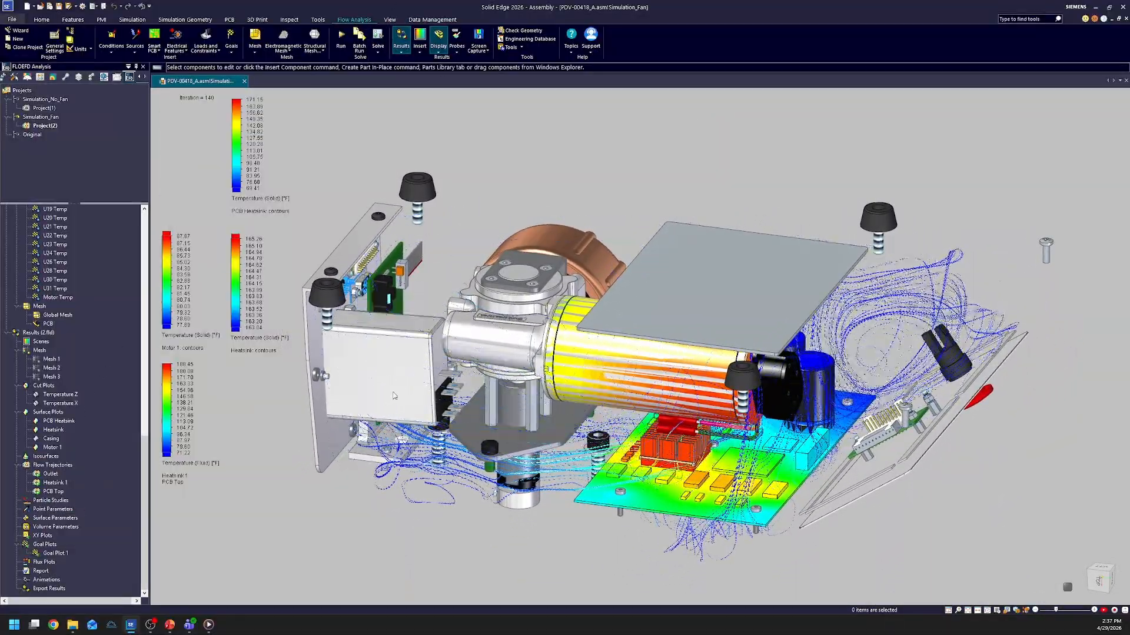
{"action": "left_click", "coordinate": [400, 52]}
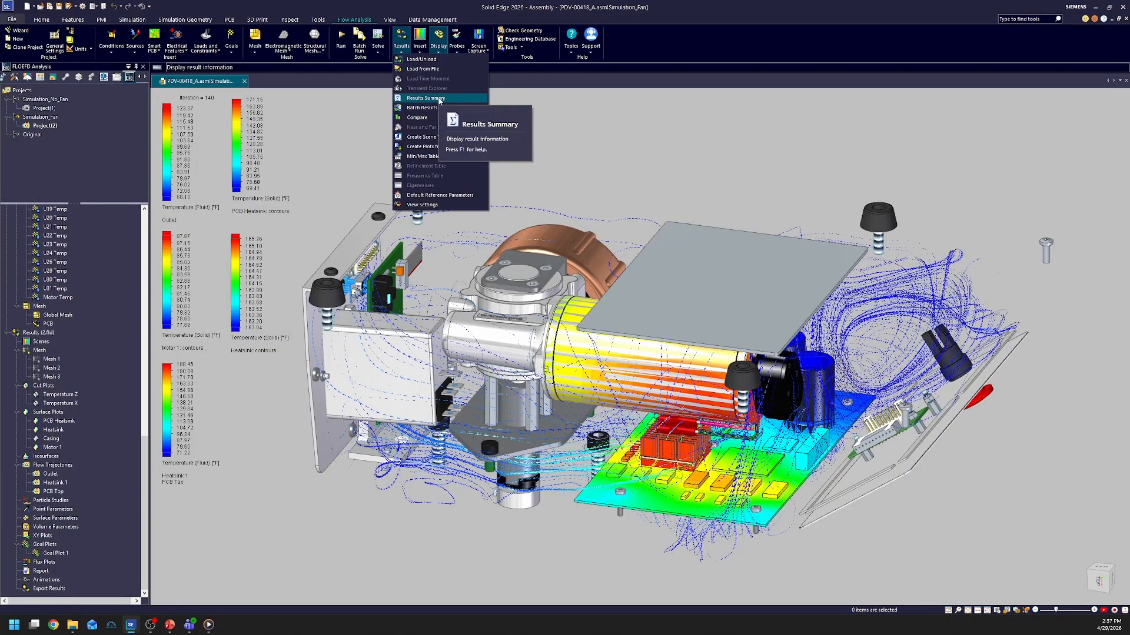
{"action": "left_click", "coordinate": [436, 117]}
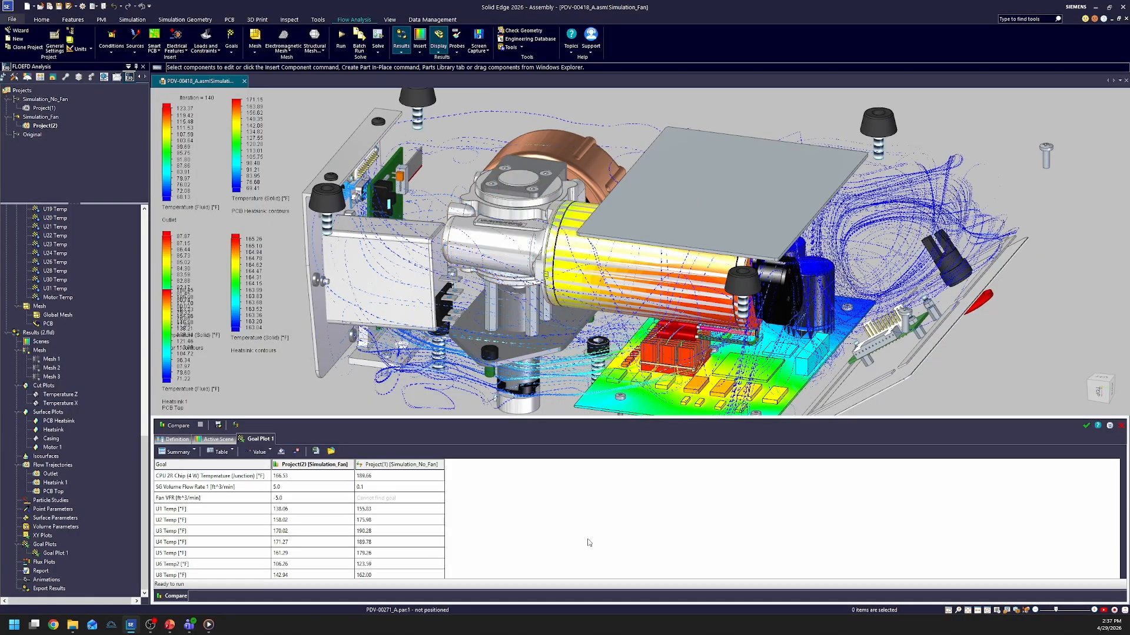
{"action": "left_click_drag", "start_coordinate": [591, 423], "coordinate": [588, 244]}
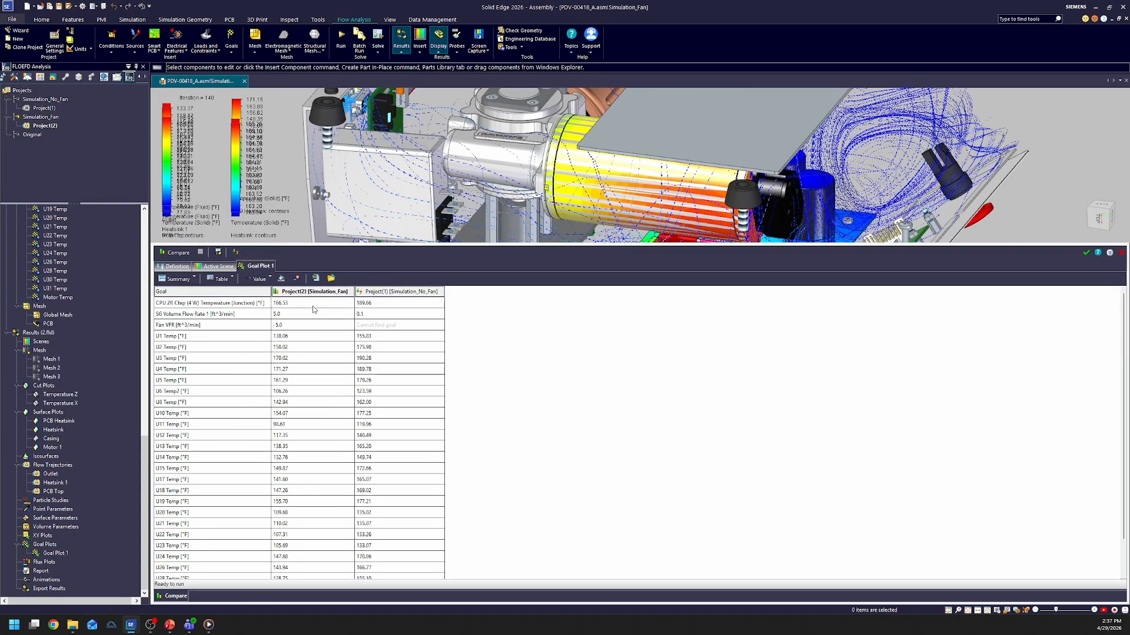
- Examine the CPU chip junction temperature and SG Volume Flow Rate 1 goals for the fan and no-fan projects, and close the comparison
{"action": "left_click", "coordinate": [372, 293]}
{"action": "left_click", "coordinate": [380, 303]}
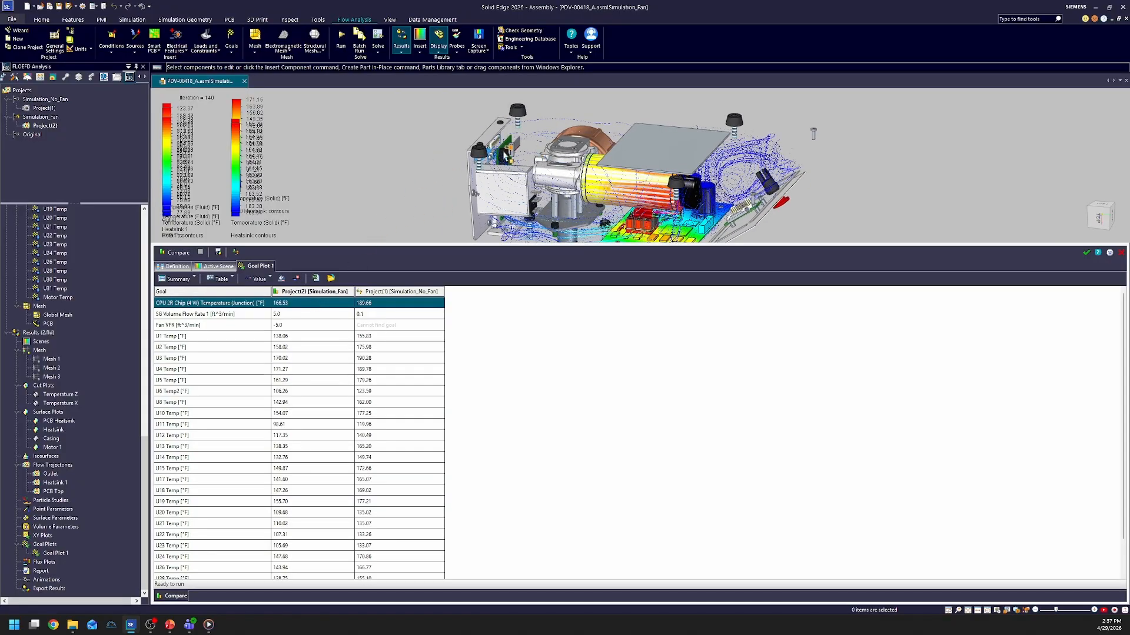
{"action": "left_click", "coordinate": [366, 303]}
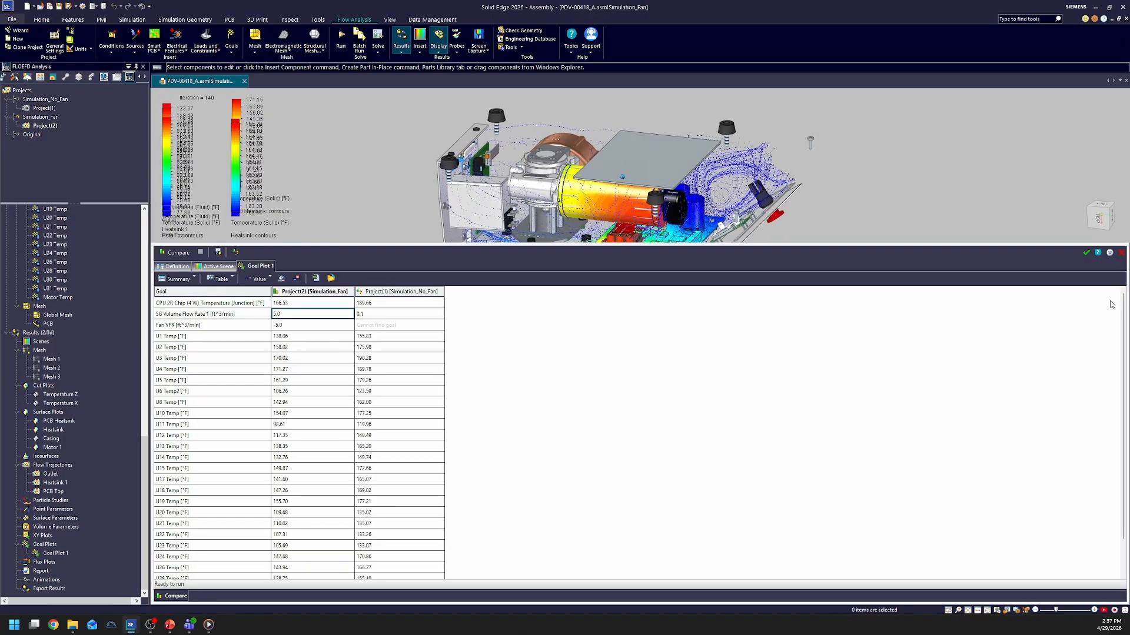
{"action": "left_click", "coordinate": [1121, 253]}
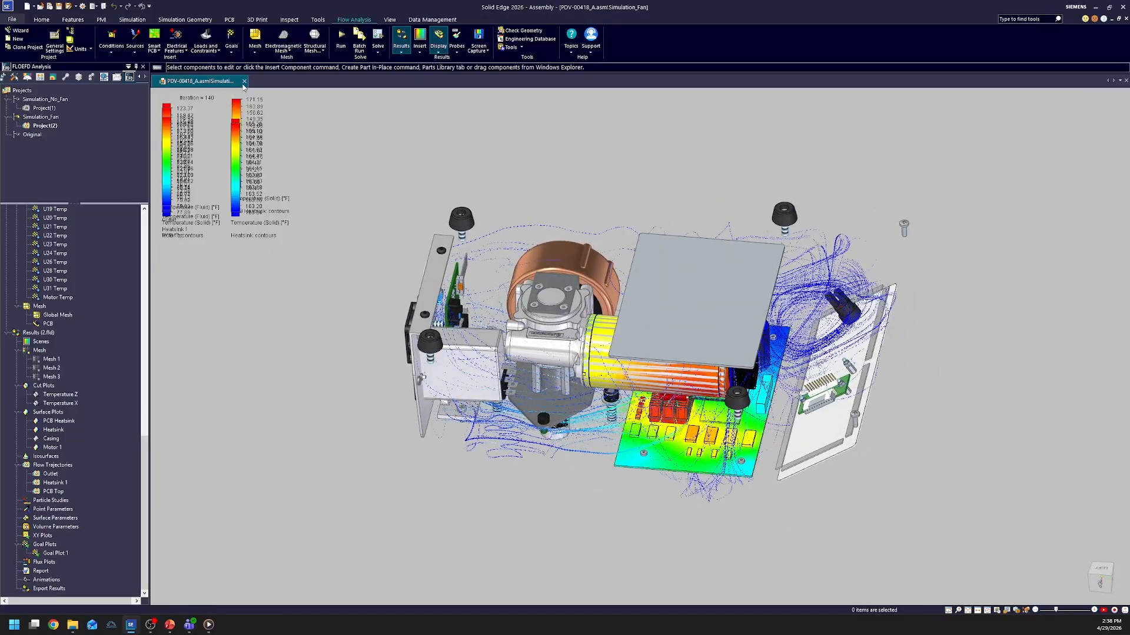
- Close the fan simulation assembly without saving changes and switch to the presentation slide on other FloEFD modules
{"action": "left_click", "coordinate": [245, 81]}
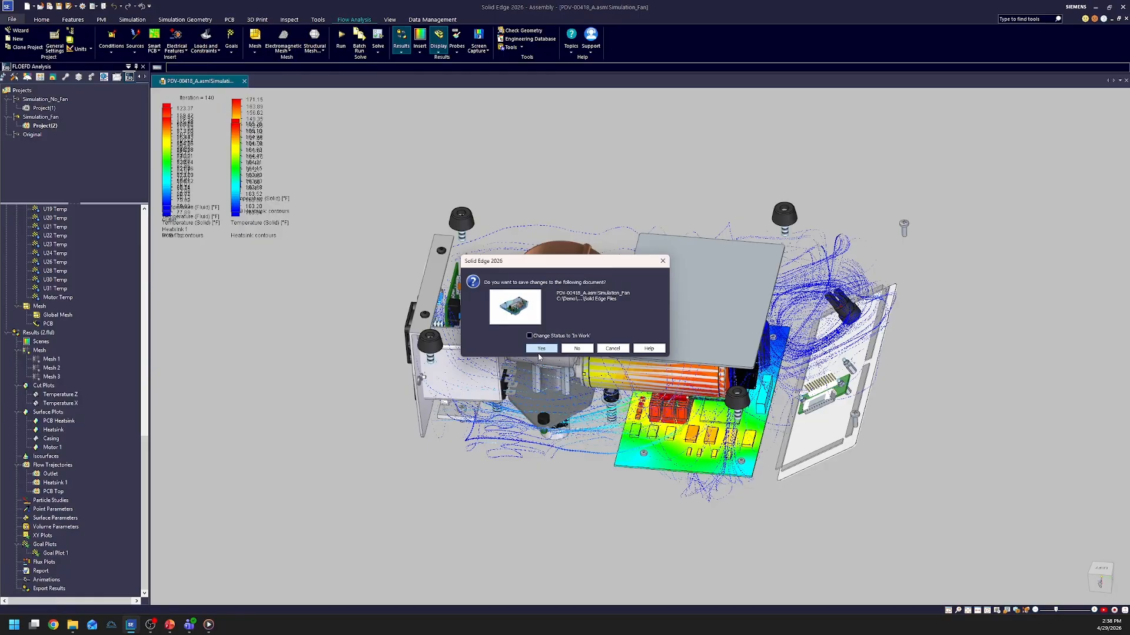
{"action": "left_click", "coordinate": [568, 351]}
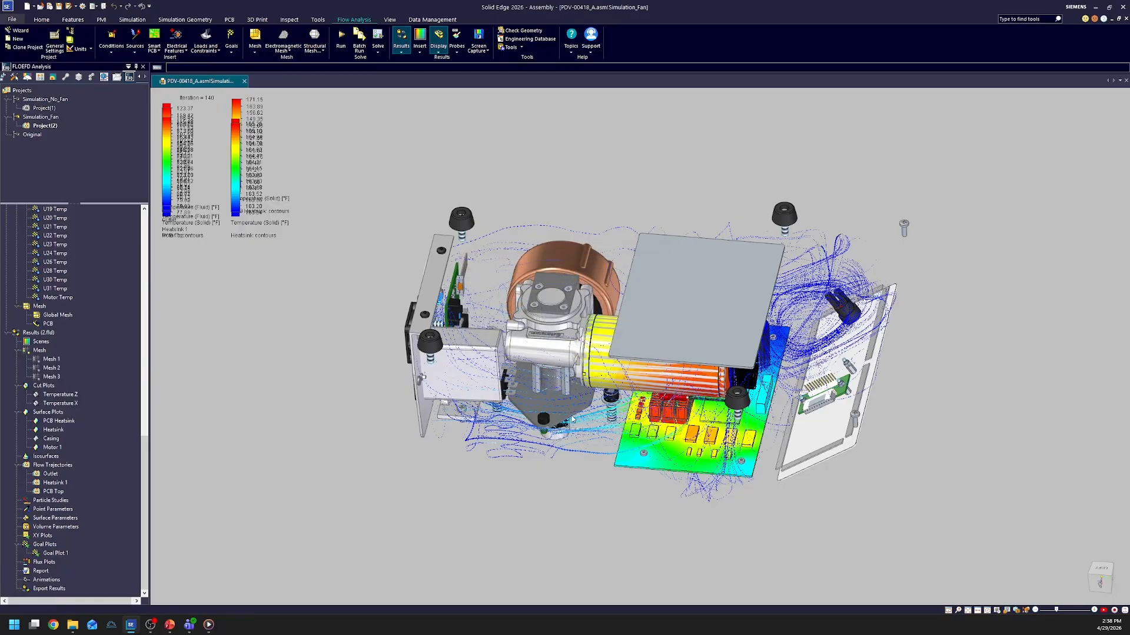
{"action": "key", "text": "alt+Tab"}
{"action": "left_click", "coordinate": [596, 456]}
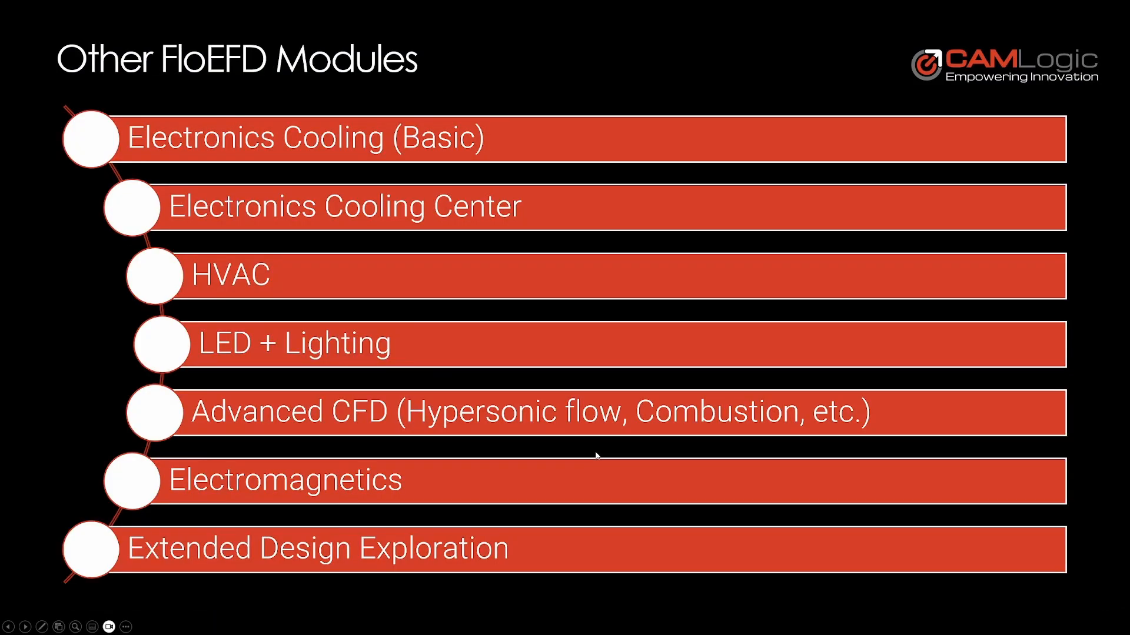